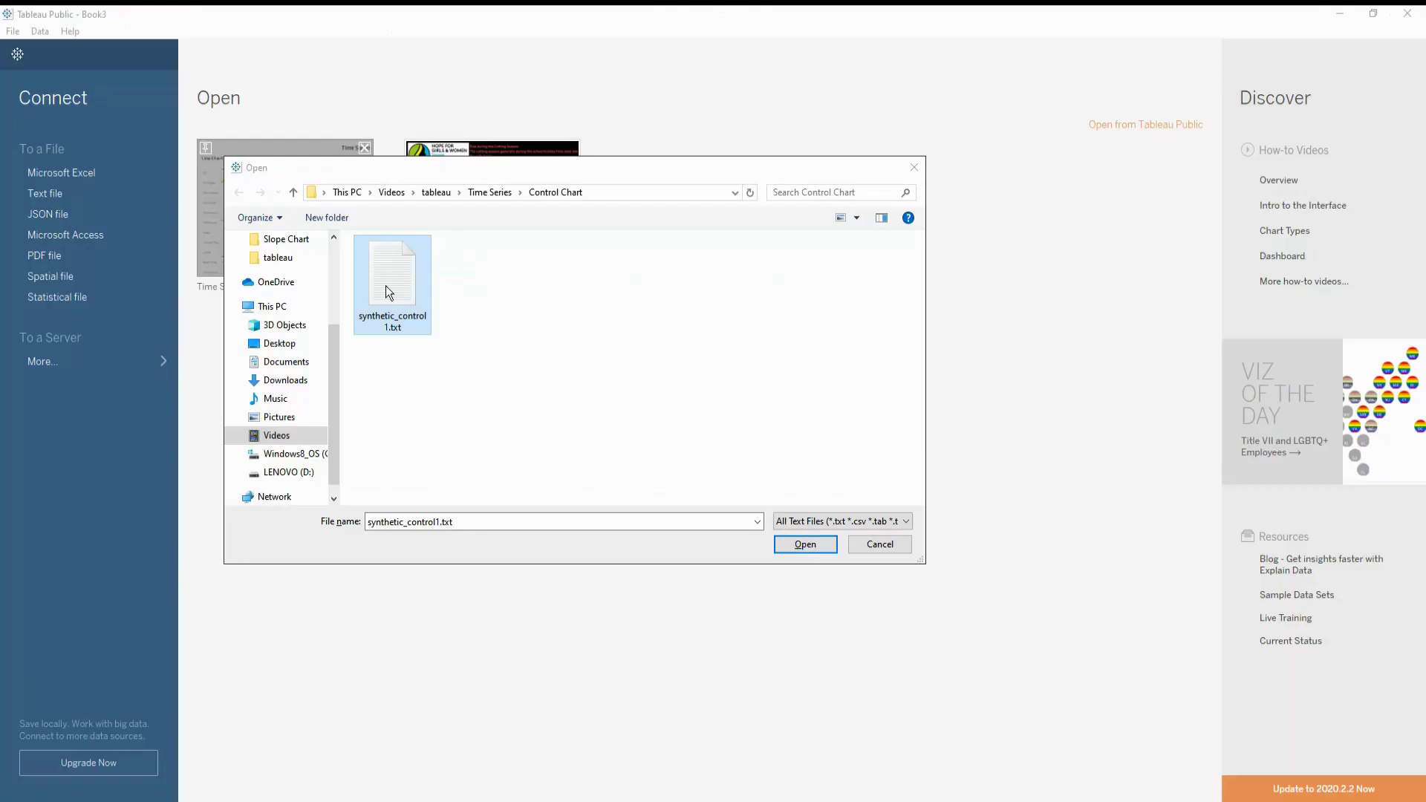
Step: Open synthetic_control1.txt as the data source and go to the blank Sheet 1
left_click(409, 282)
left_click(804, 544)
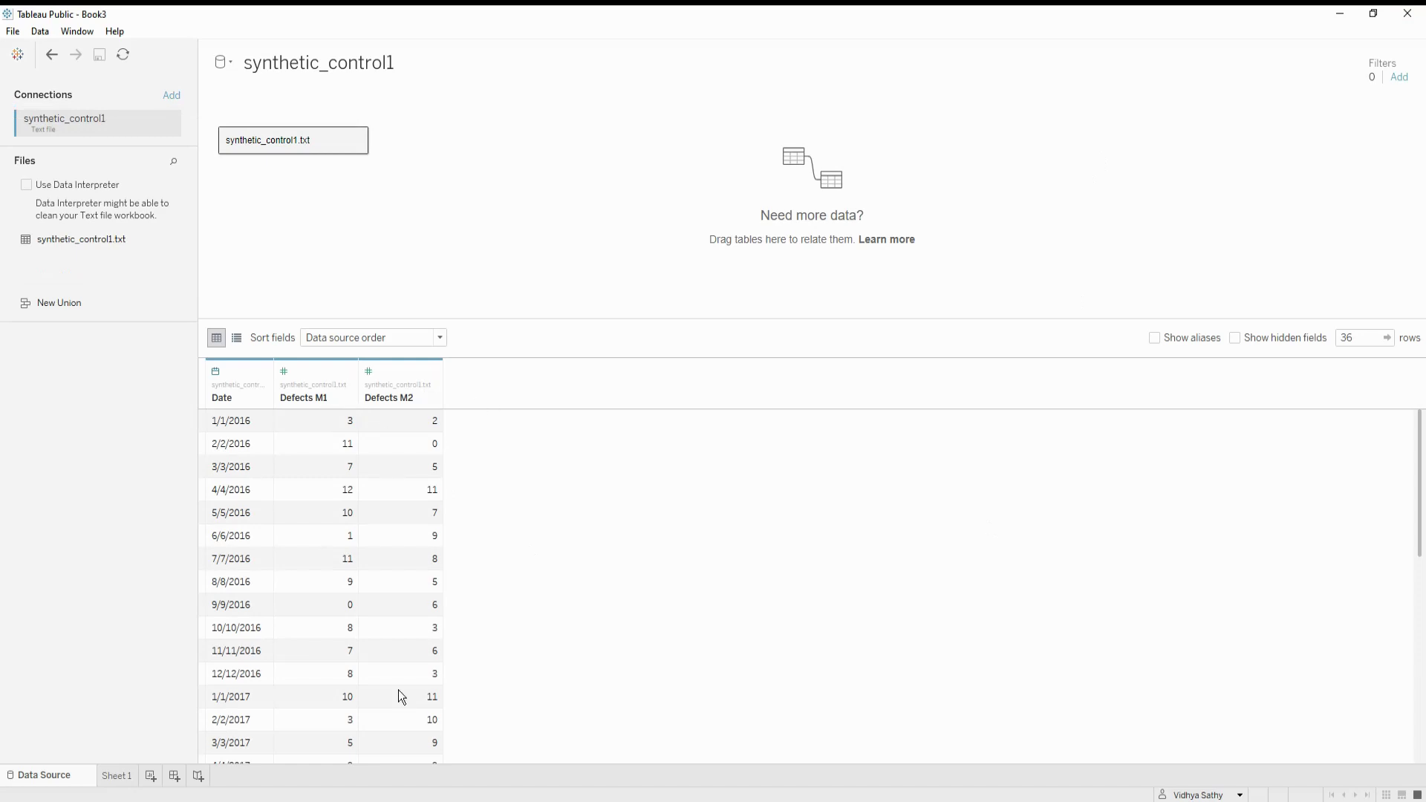
left_click(116, 775)
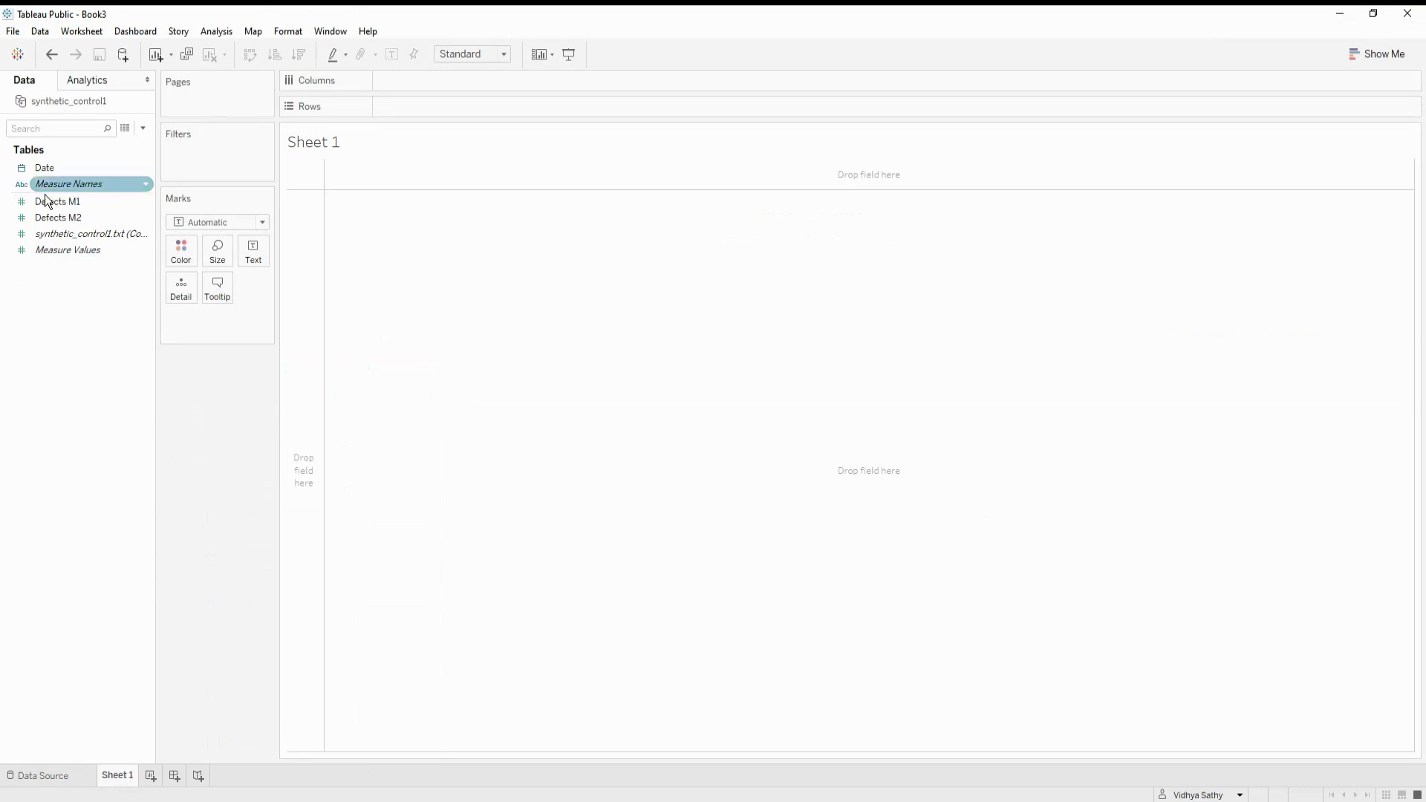
Step: Put Date on Columns as a continuous Month axis and SUM(Defects M1) on Rows
left_click(39, 174)
left_click_drag(40, 174, 396, 84)
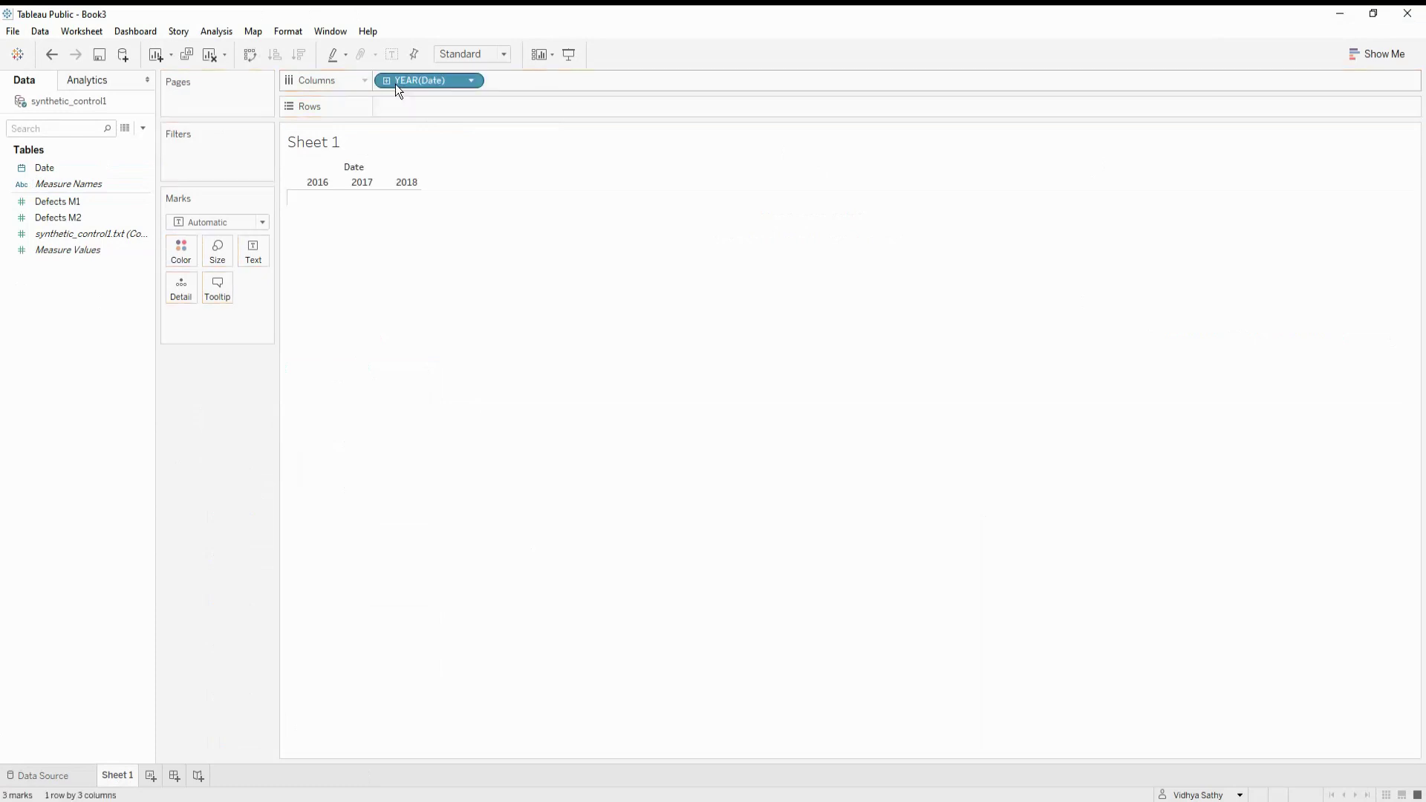
left_click(475, 83)
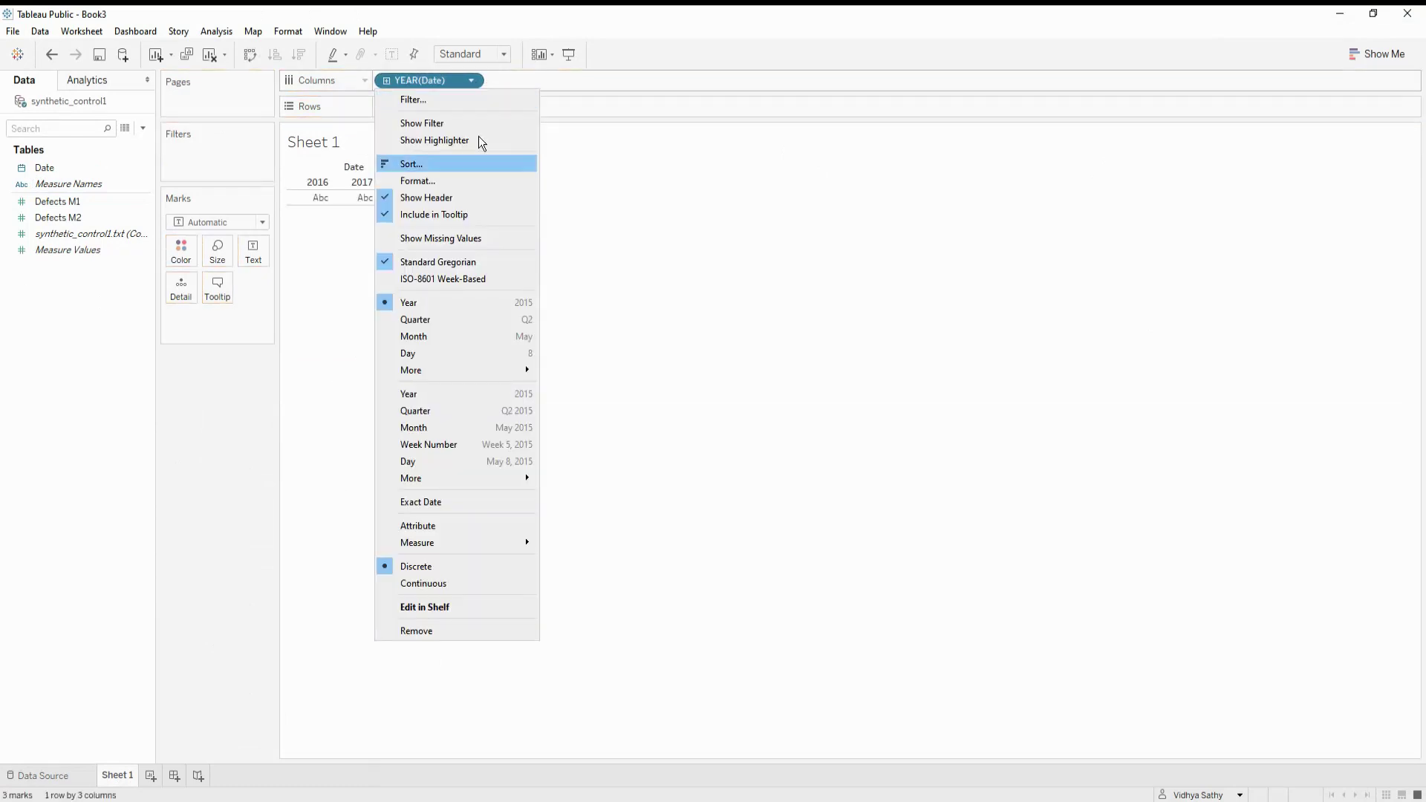
left_click(534, 427)
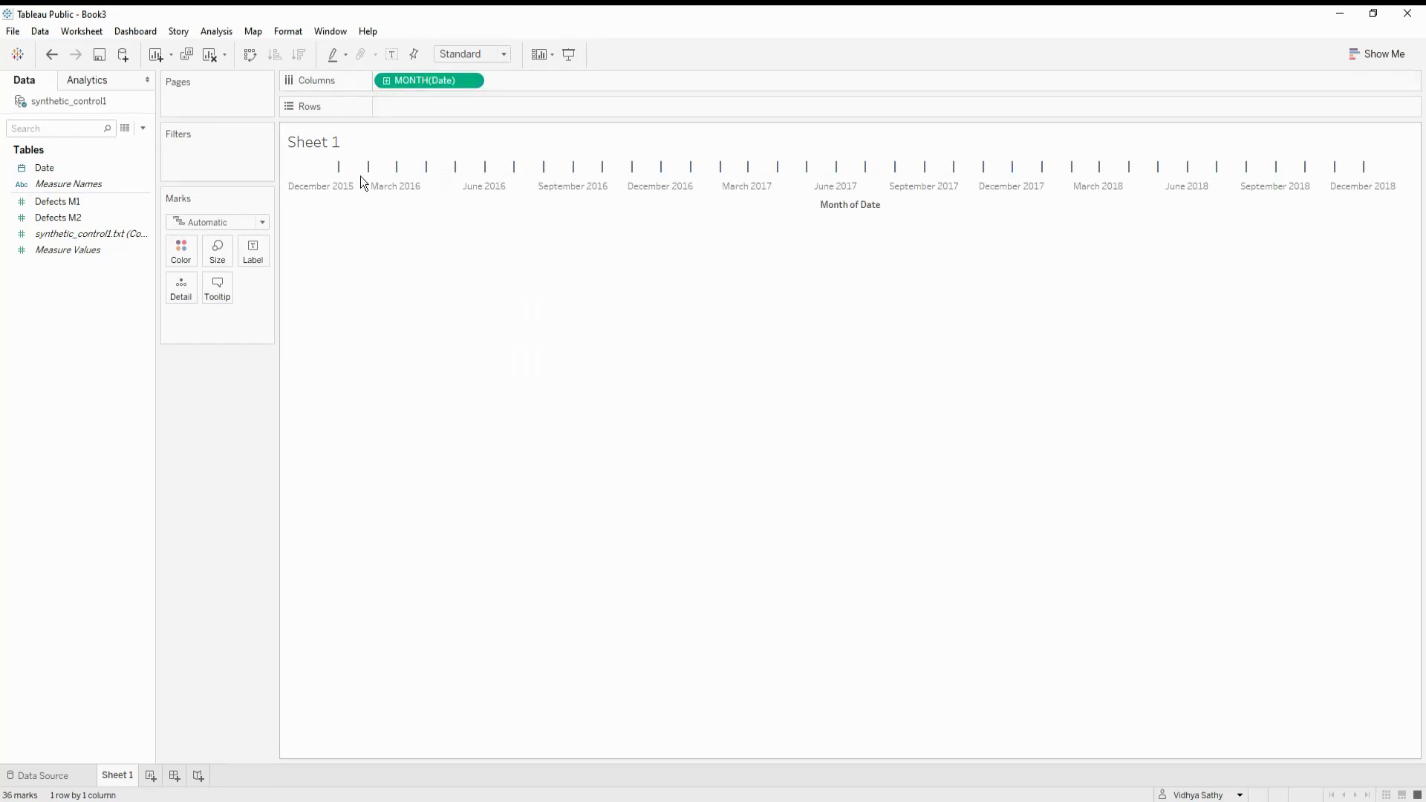
left_click(64, 203)
left_click_drag(64, 203, 426, 110)
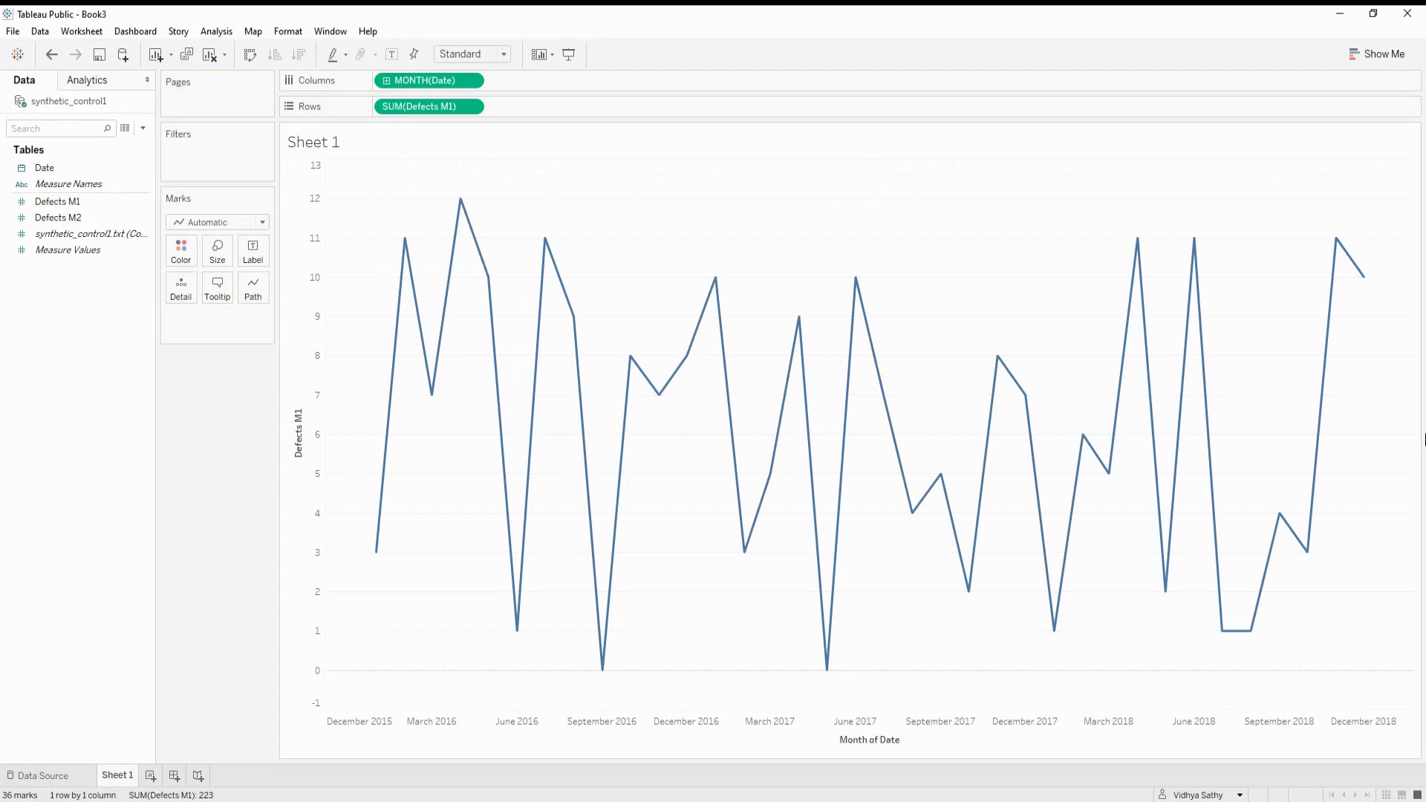
left_click(93, 256)
Step: Add a Table-wide average reference line showing its value (6.194444444), drawn dashed in purple
left_click(95, 83)
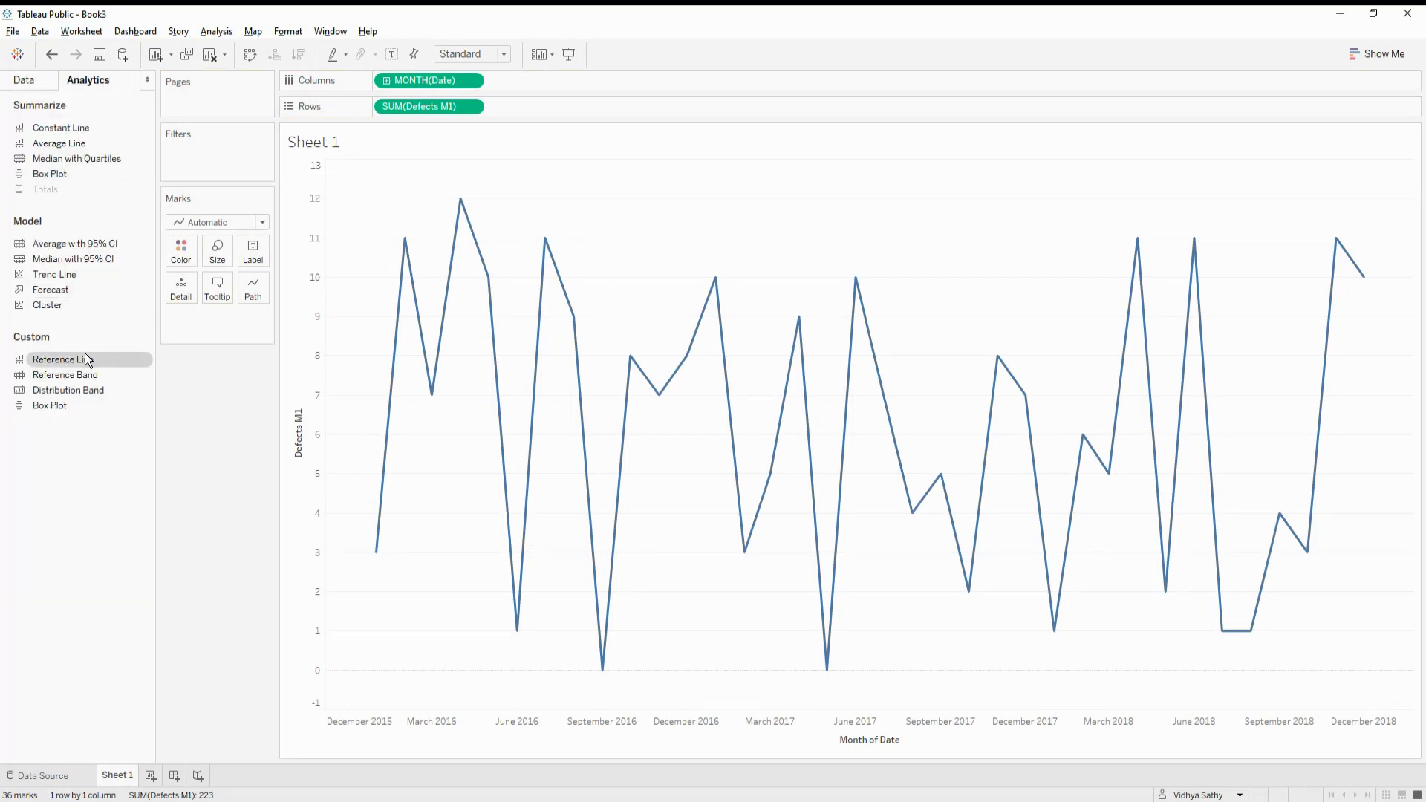
left_click_drag(81, 364, 421, 265)
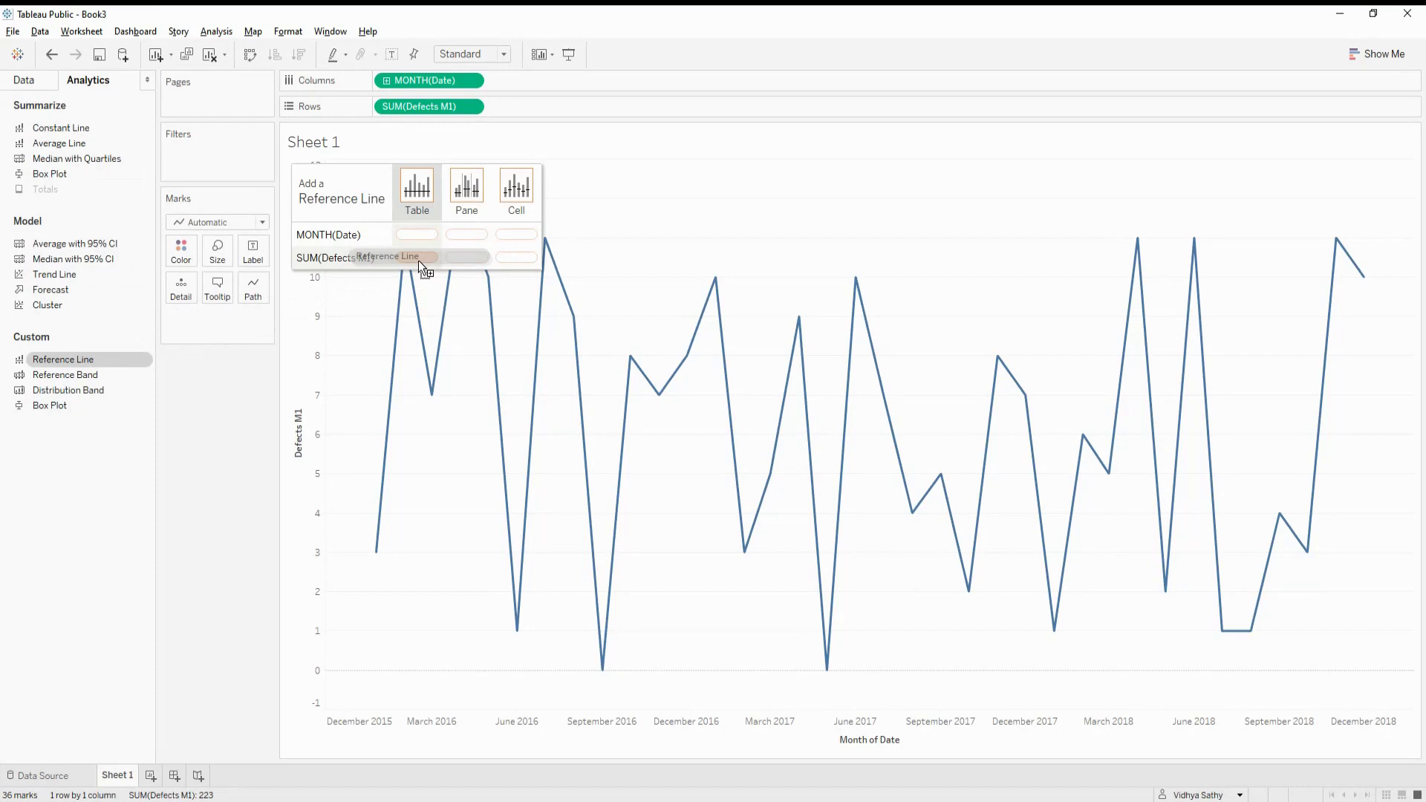
left_click_drag(417, 260, 417, 259)
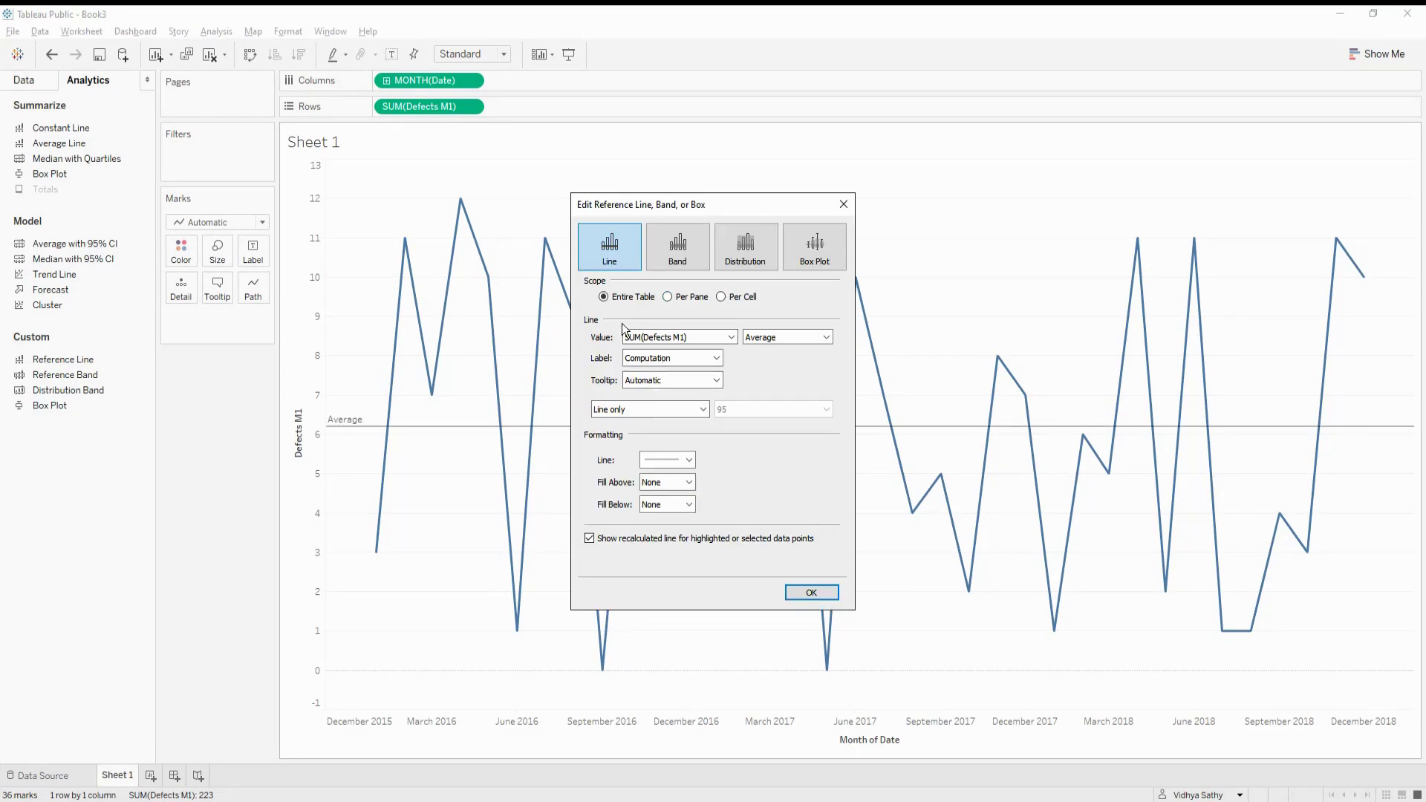
left_click(699, 356)
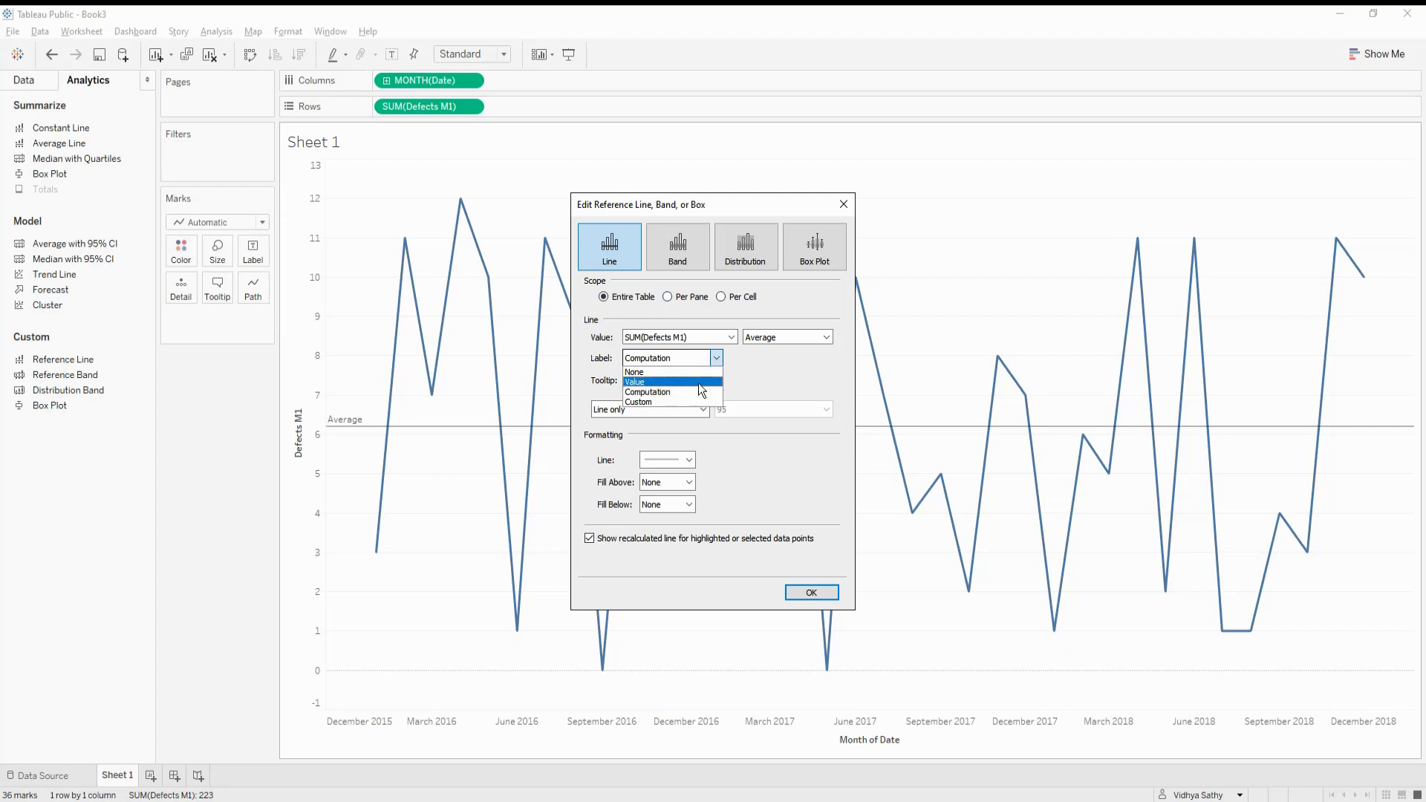
left_click(698, 383)
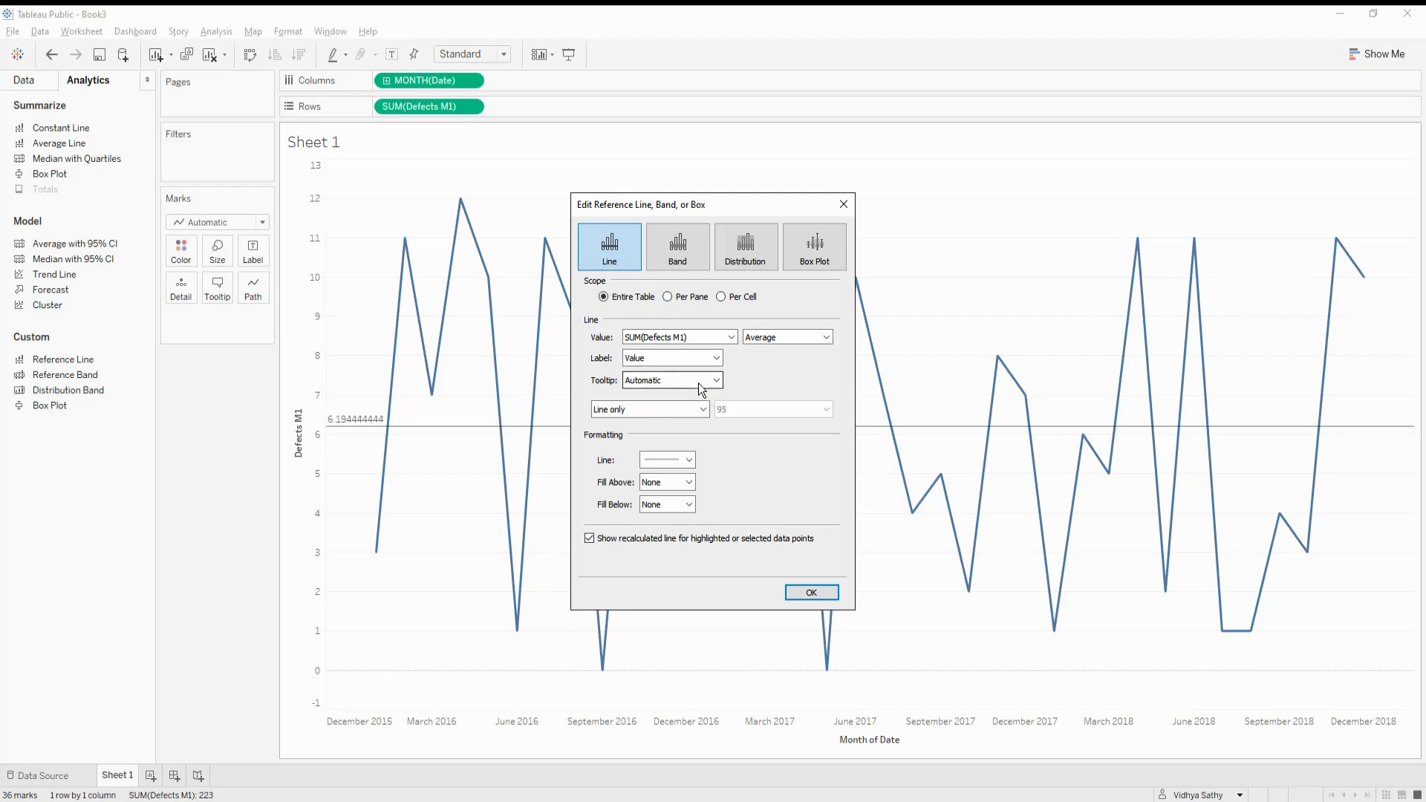
left_click(679, 460)
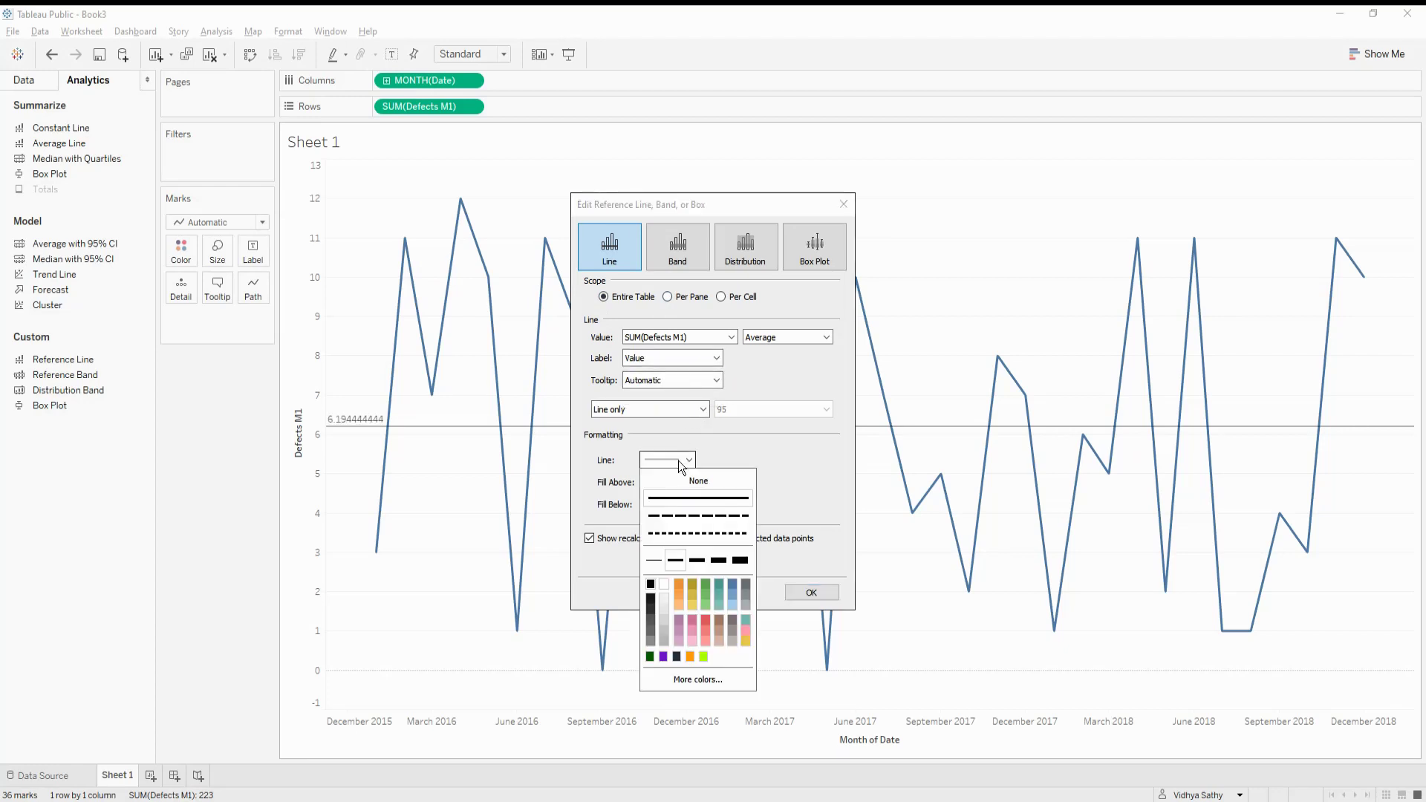
left_click(672, 516)
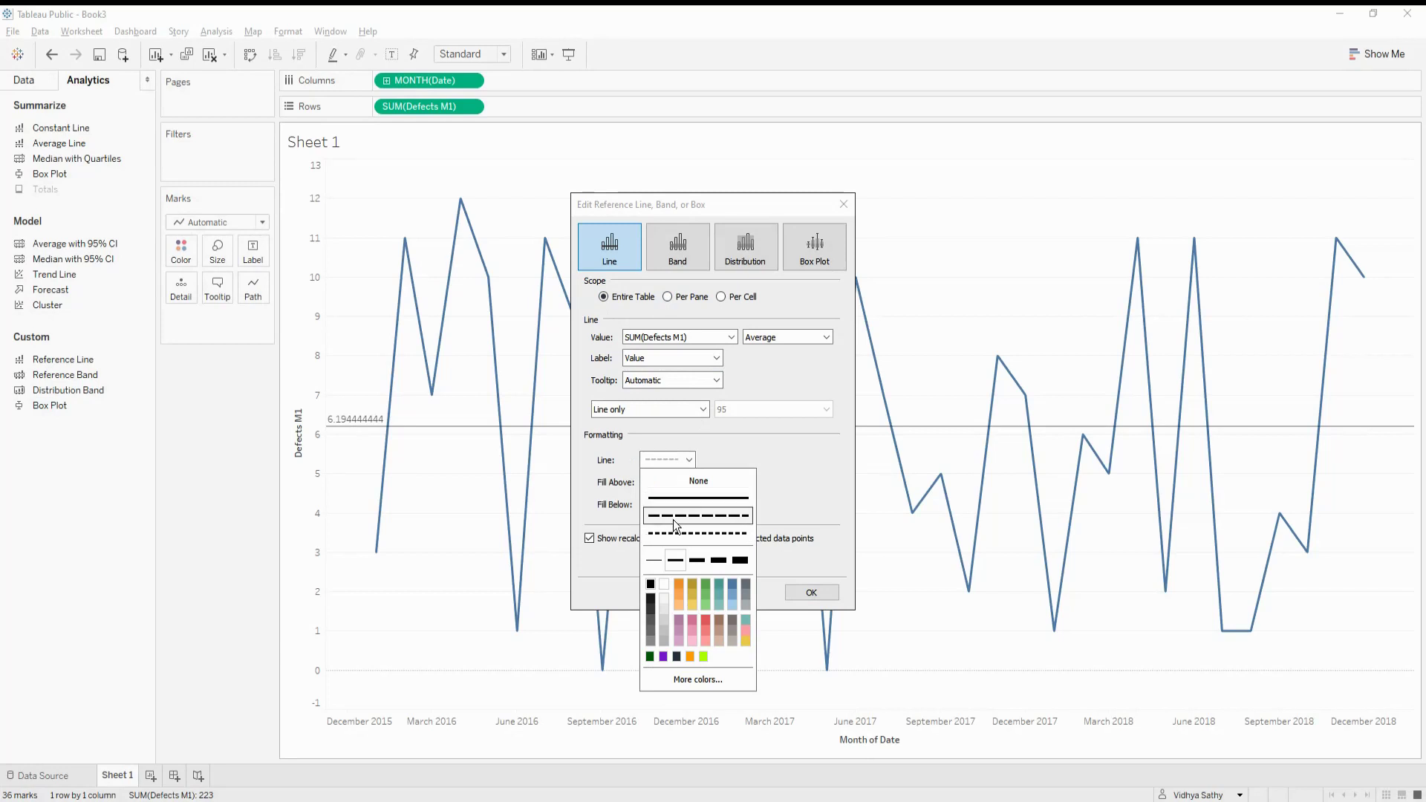
left_click(663, 657)
left_click(838, 467)
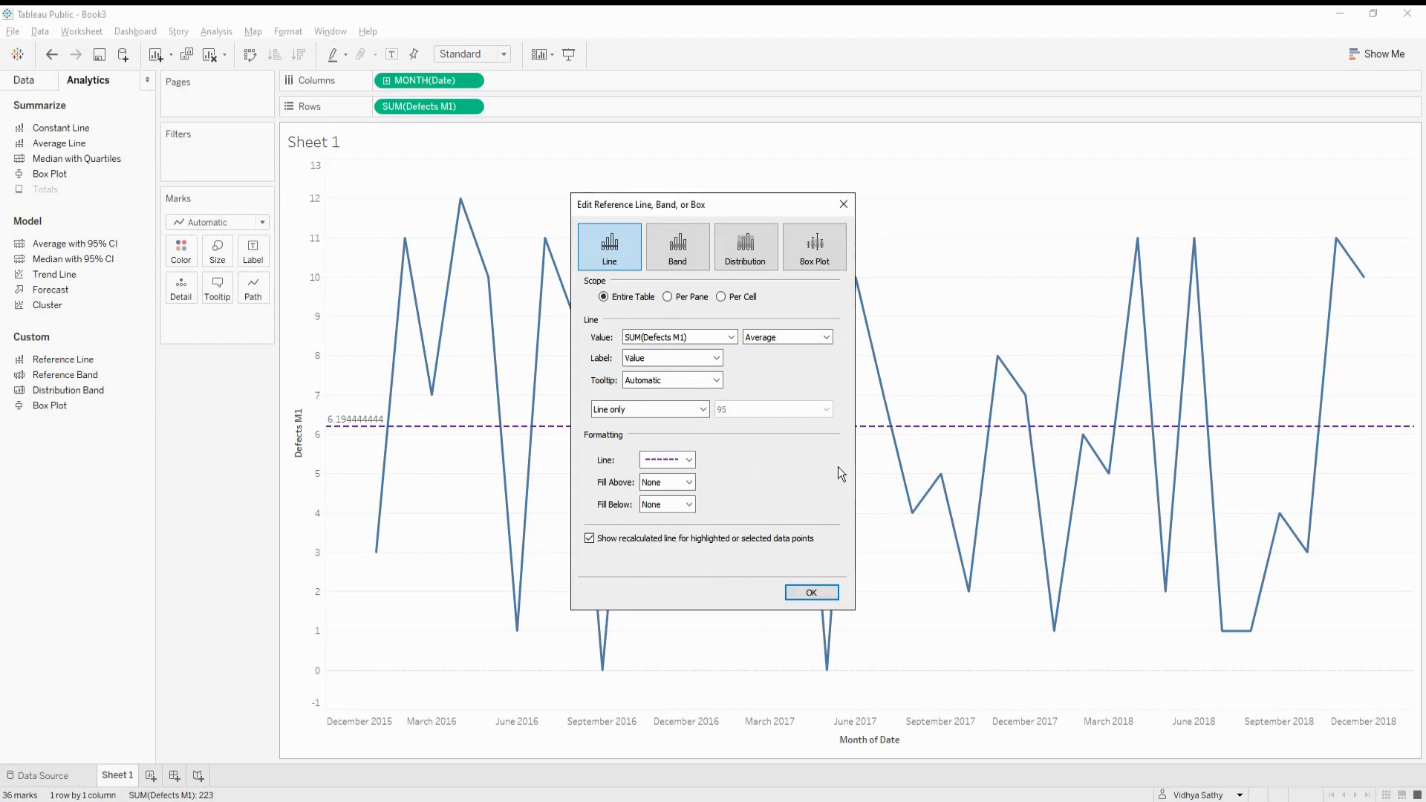
left_click(811, 592)
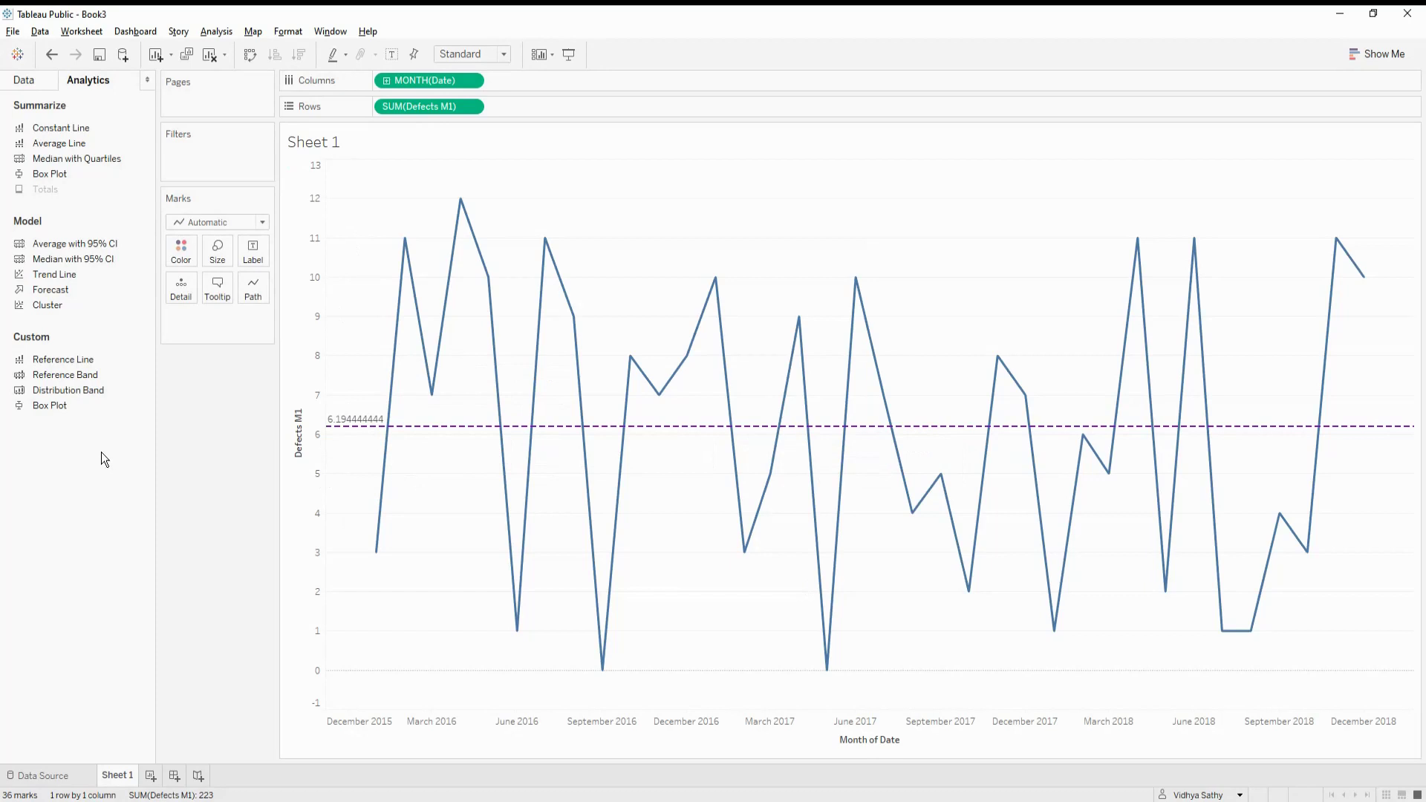
Step: Create a calculated field named UCL Machine 1 and paste in the control-limit formula
left_click(27, 82)
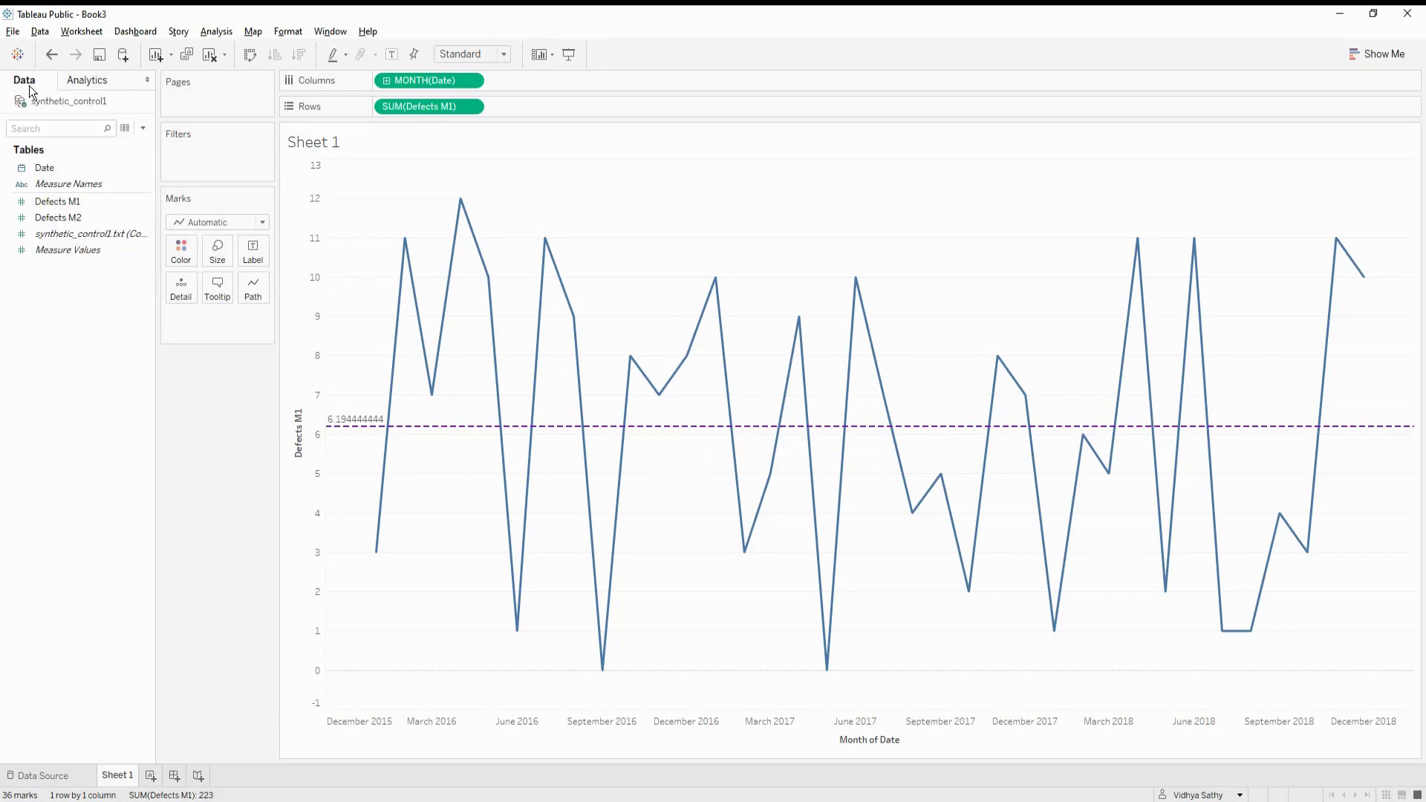
right_click(68, 348)
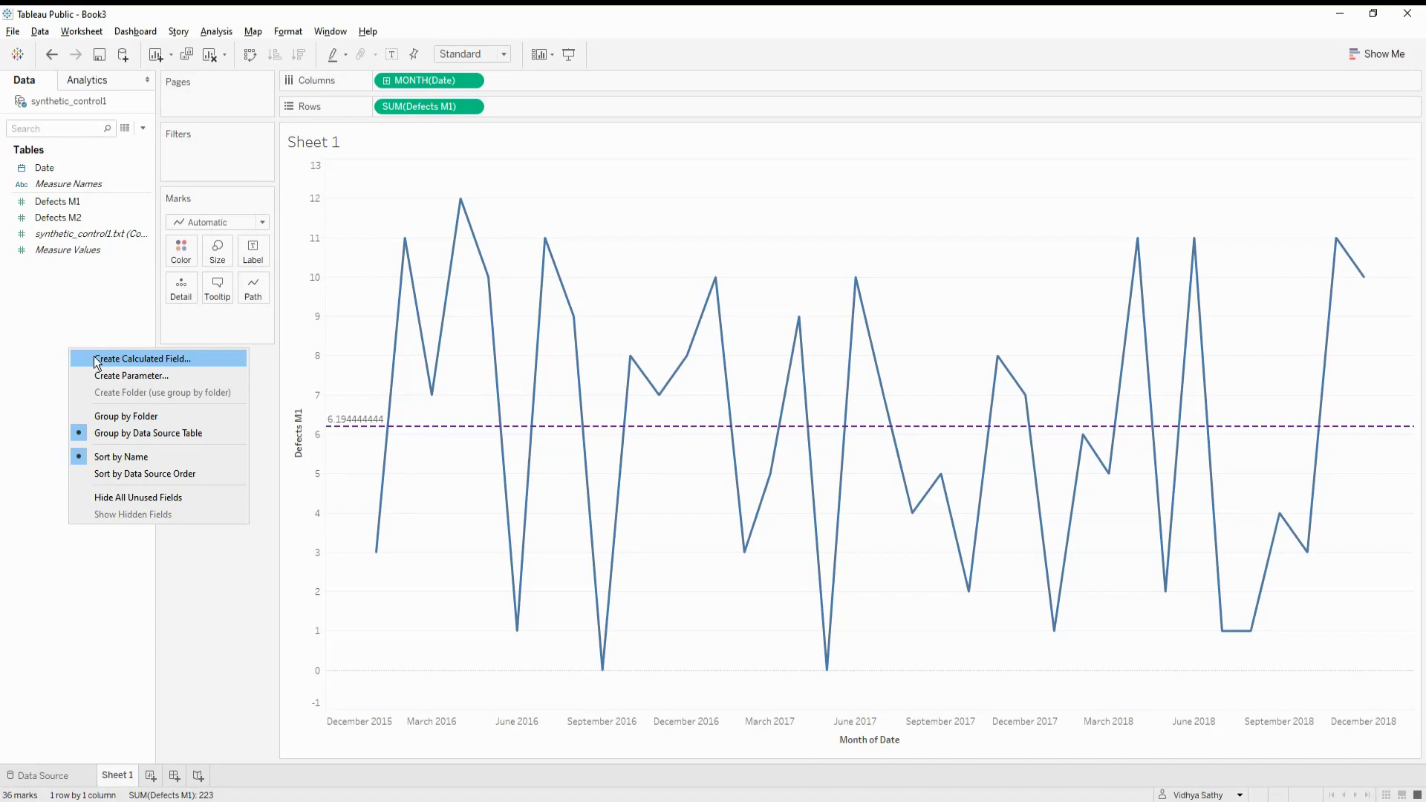
left_click(95, 359)
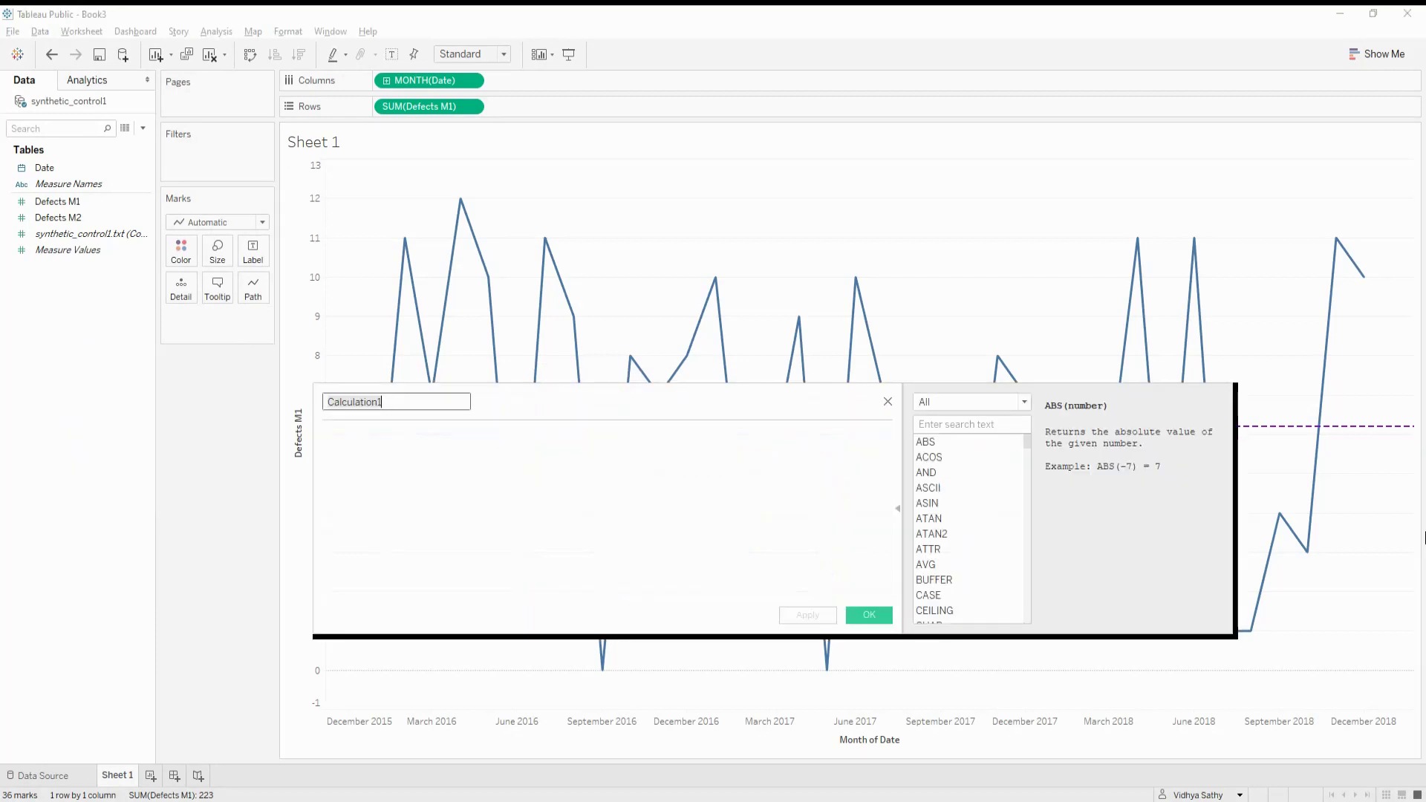
type("UCL ")
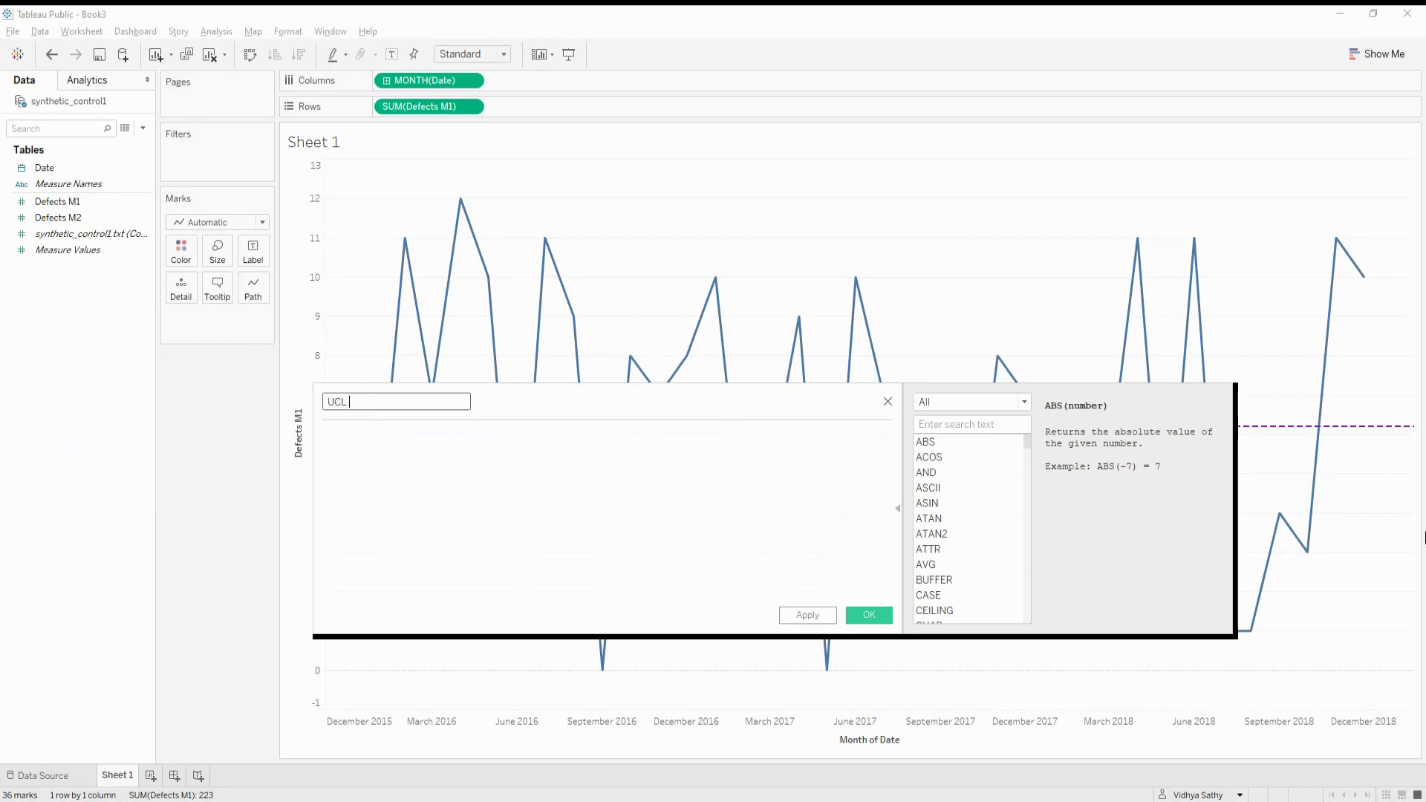
type("Machine 1")
left_click(455, 473)
type("WINDOW_AVG(SUM([Defects M1]))+ 2* WINDOW_STDEVP(SUM([Defects M1]))")
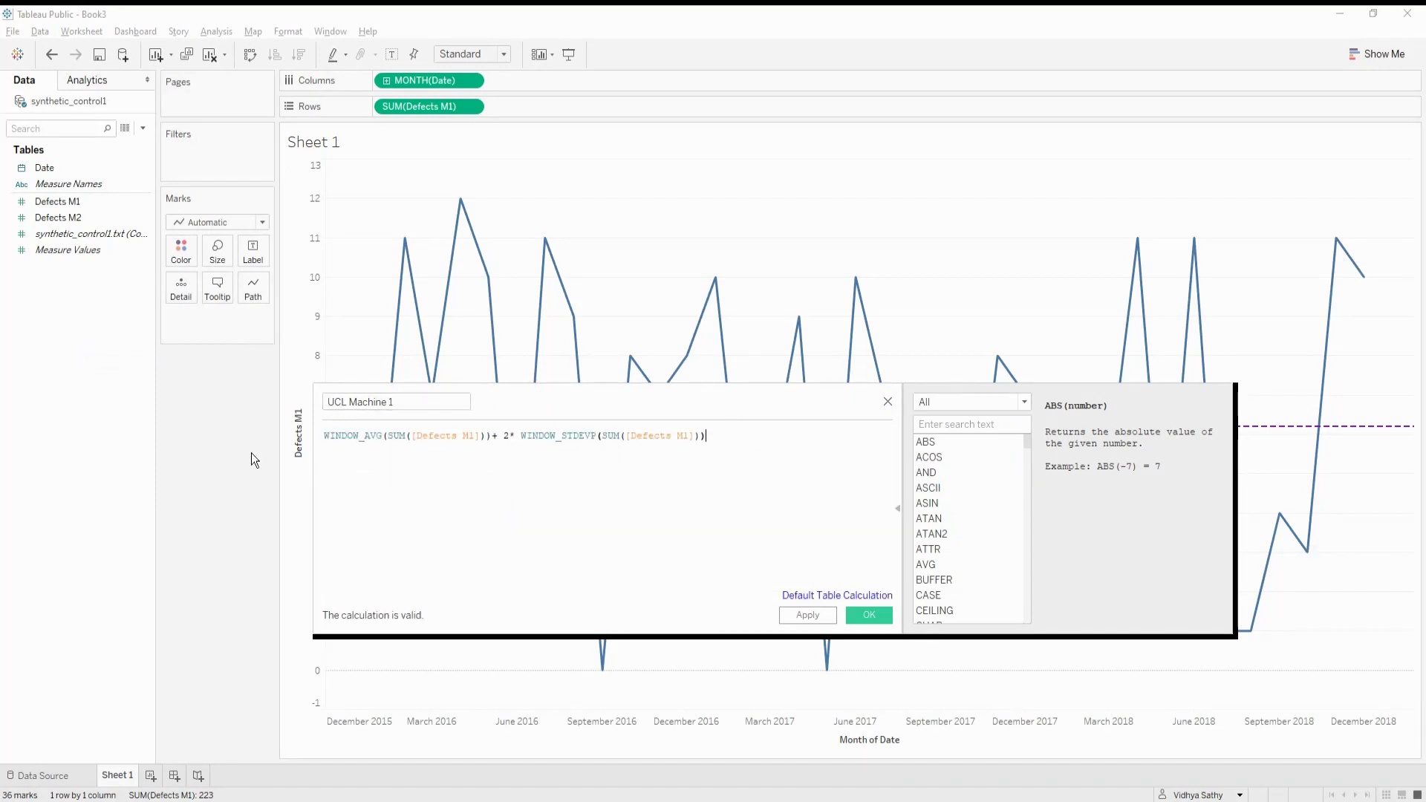
Step: Fix the formula to WINDOW_AVG(SUM([Defects M1]))+2*WINDOW_STDEVP(SUM([Defects M1])) and save it
mouse_move(502, 438)
left_mouse_down()
mouse_move(705, 436)
mouse_move(516, 432)
left_mouse_up()
key("BackSpace")
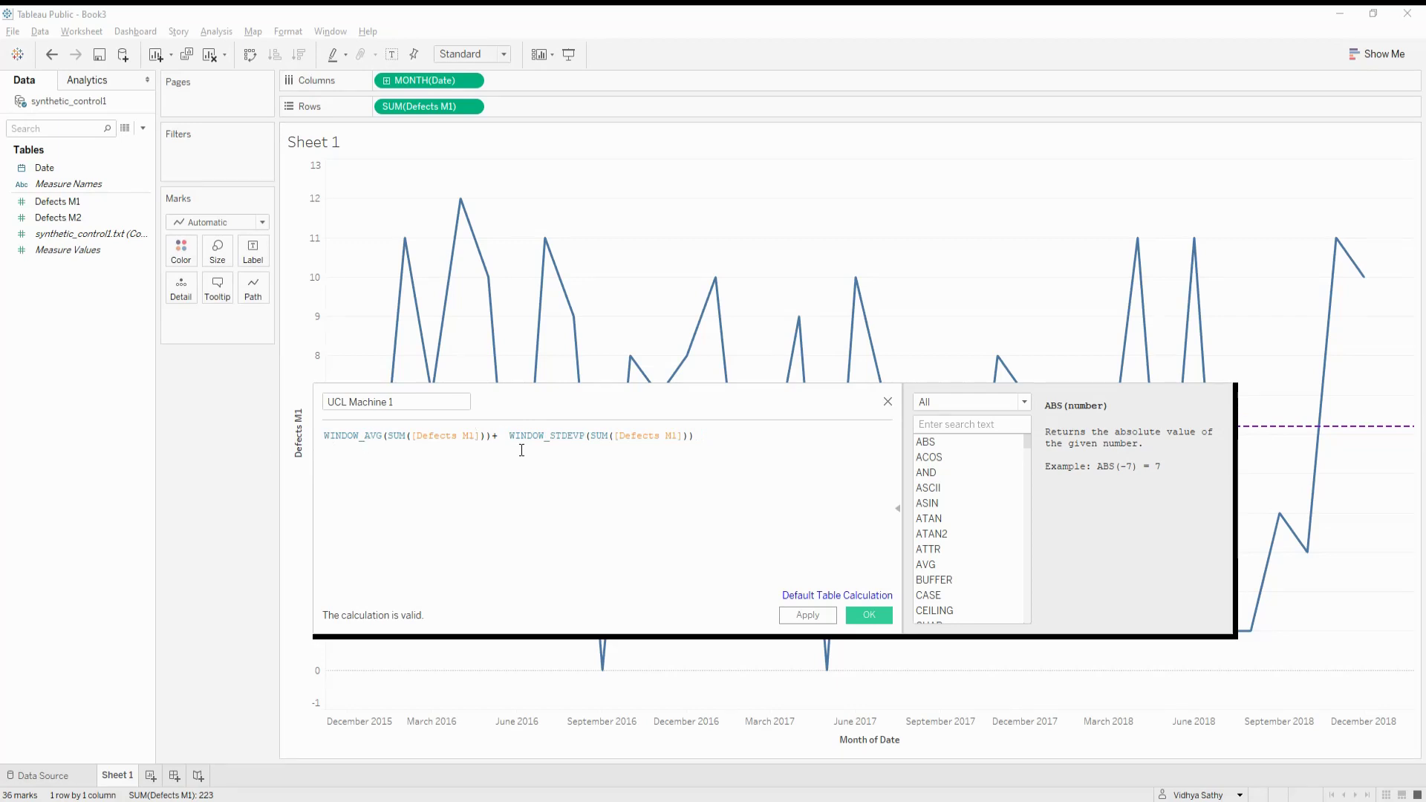
left_click_drag(511, 437, 703, 432)
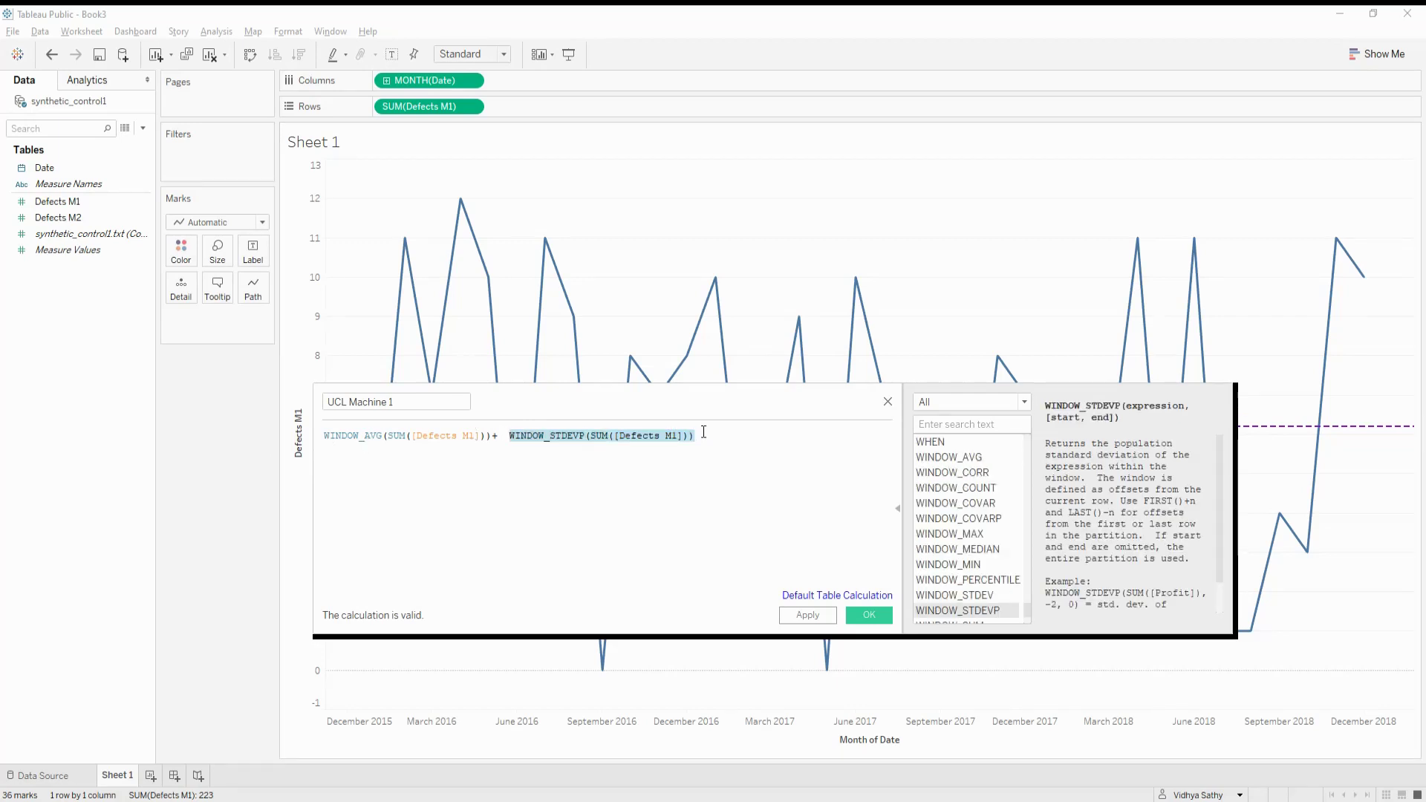
left_click(596, 450)
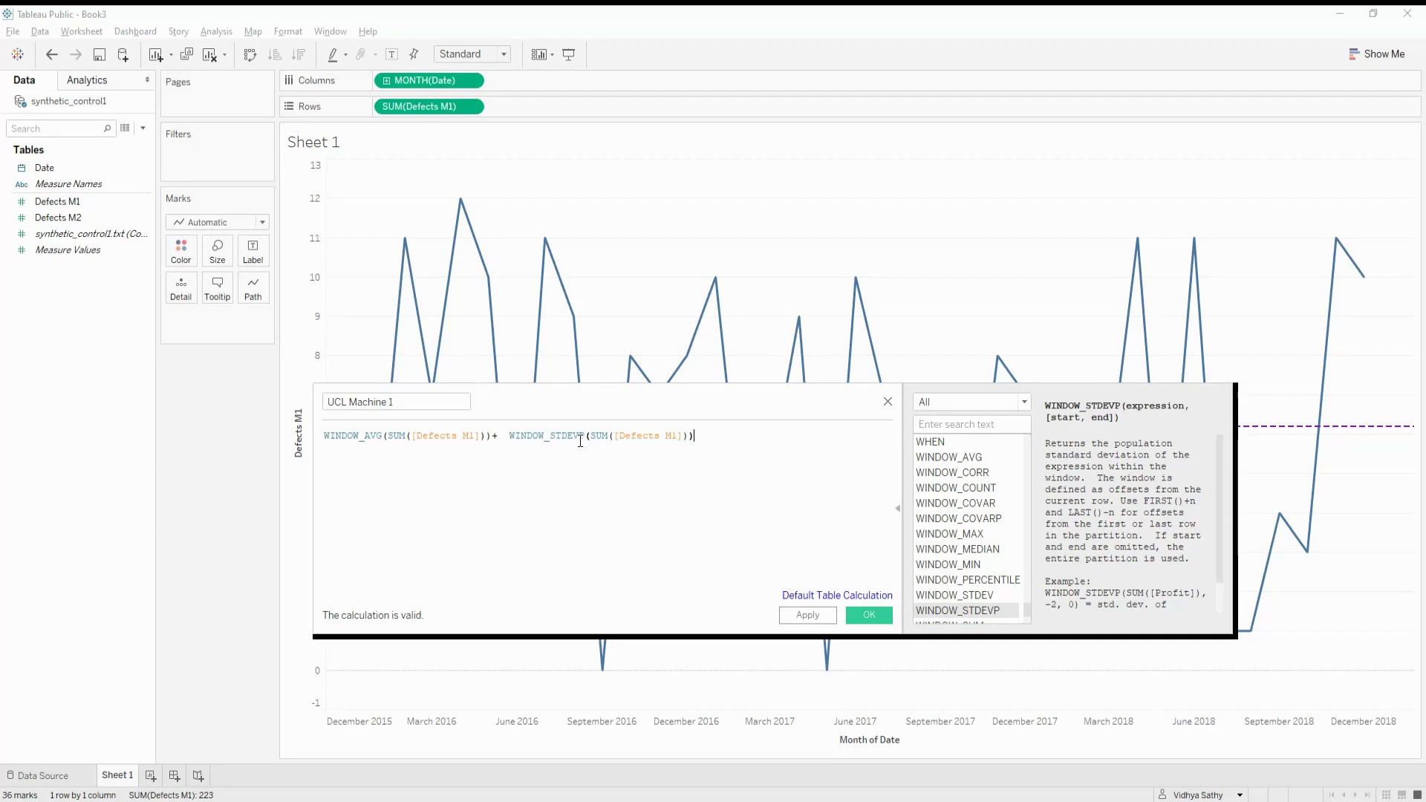
left_click(593, 438)
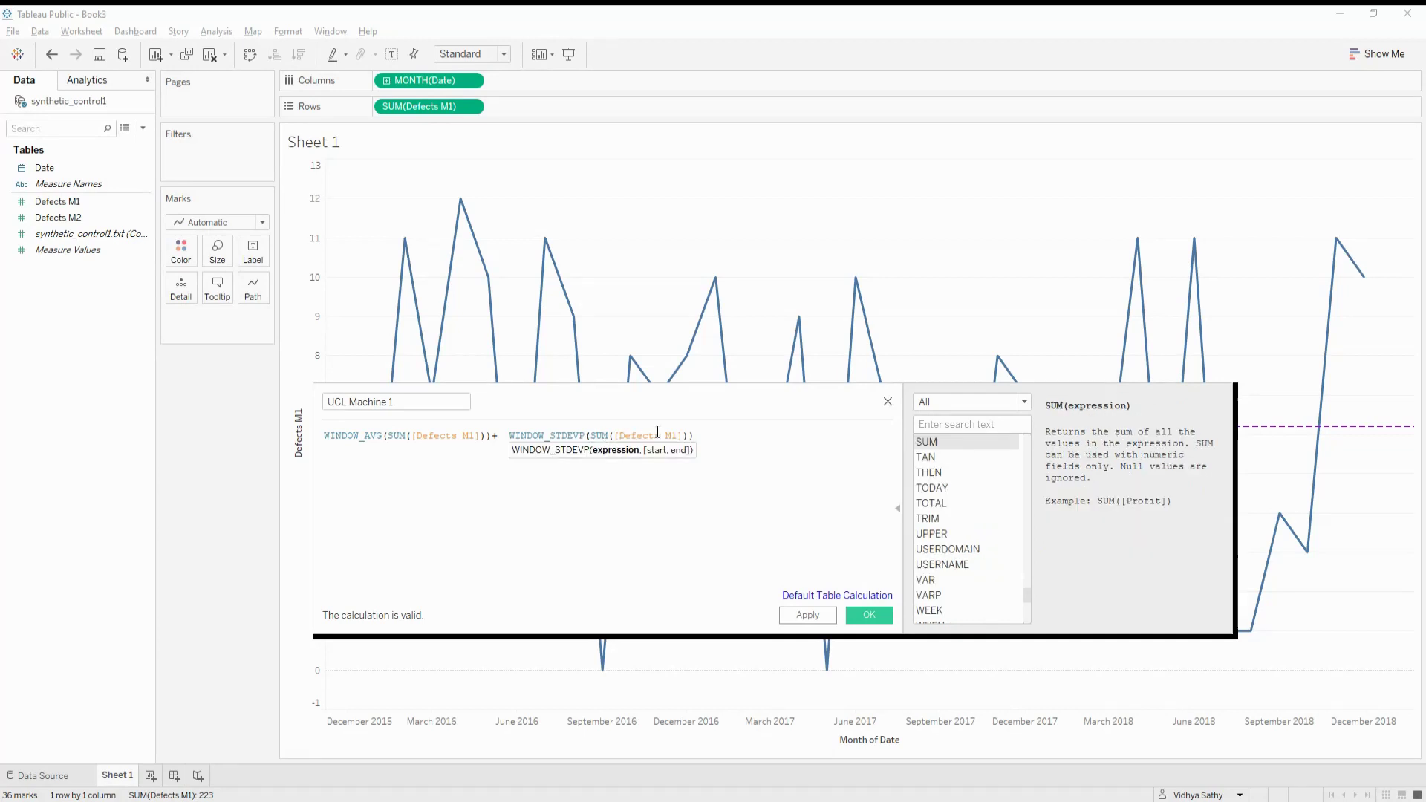
left_click(487, 437)
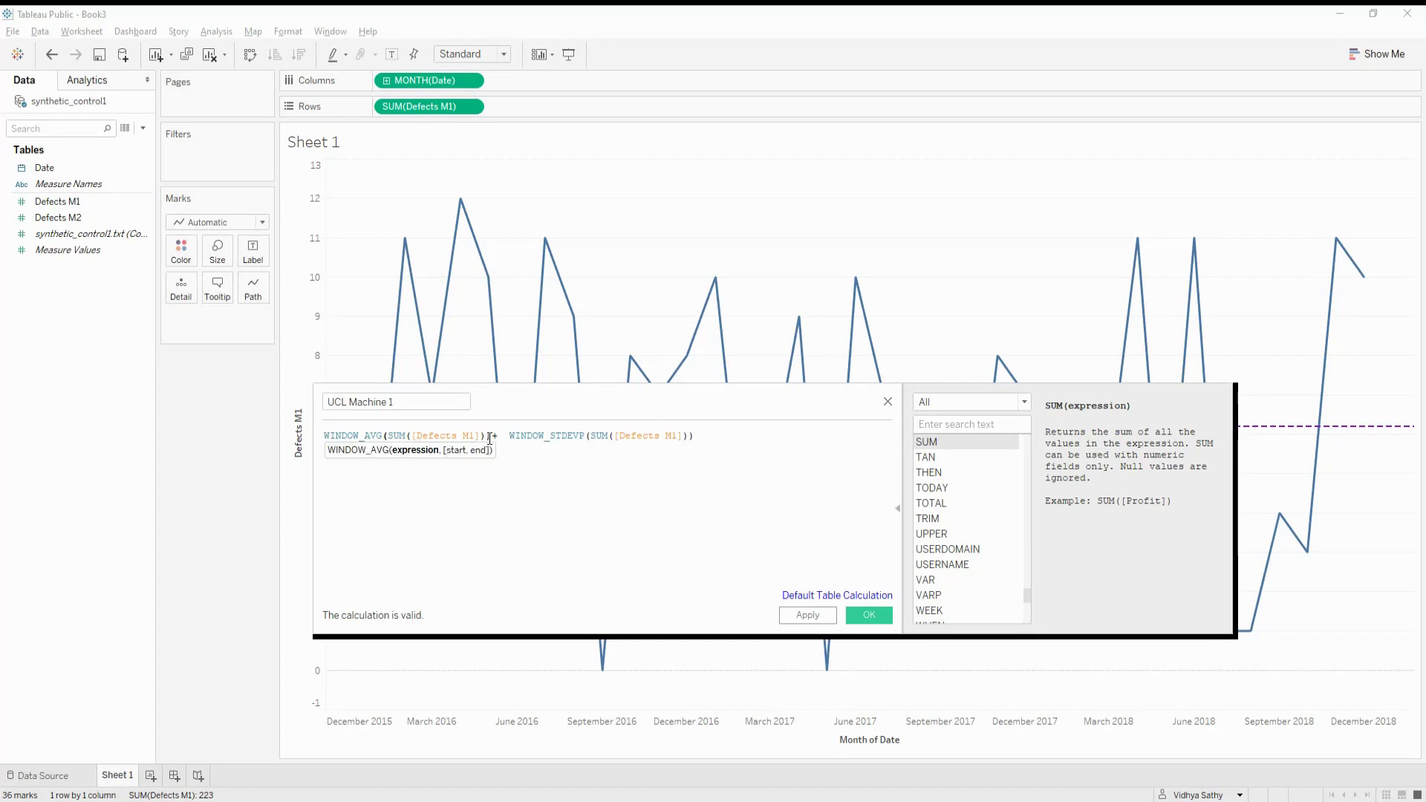
left_click_drag(489, 438, 272, 438)
left_click(533, 485)
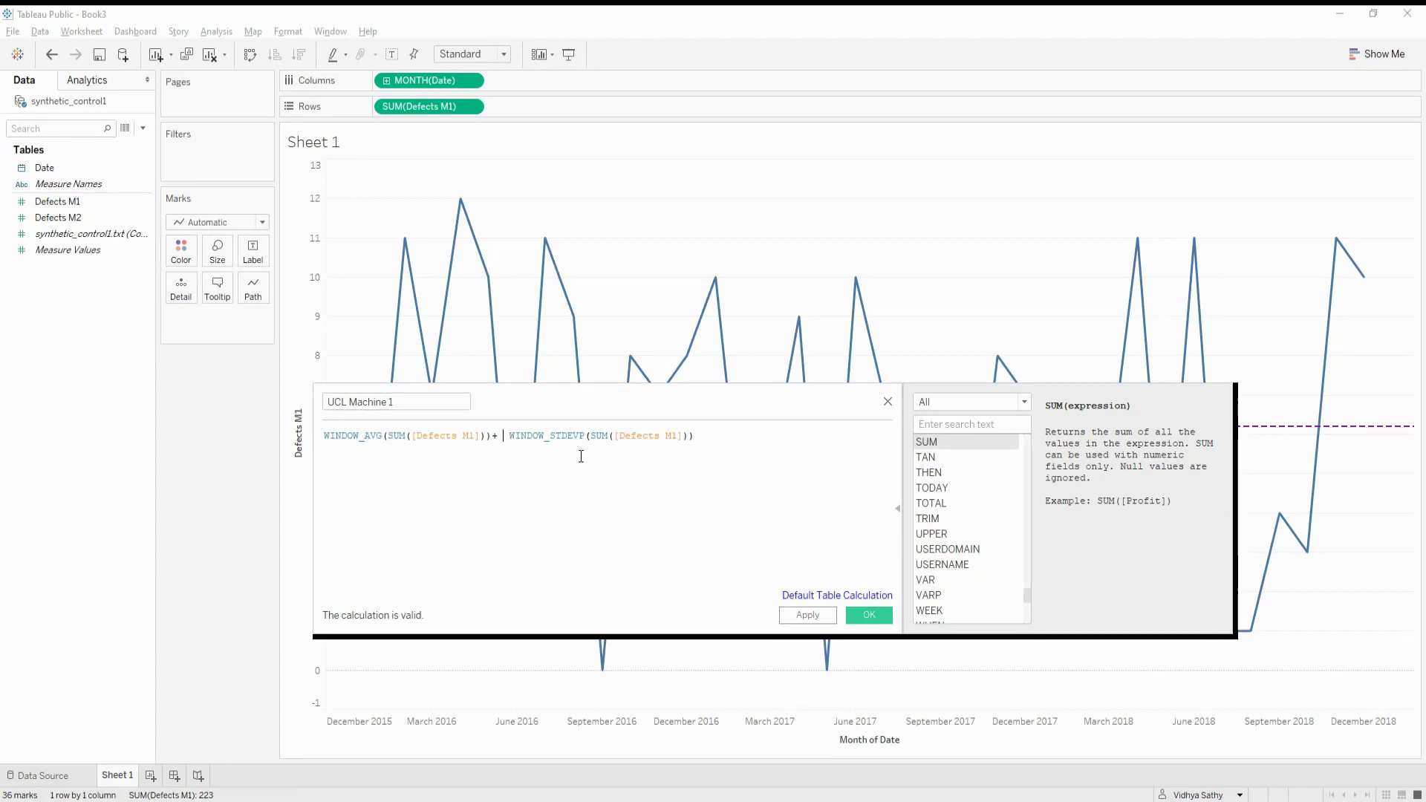
type("2*")
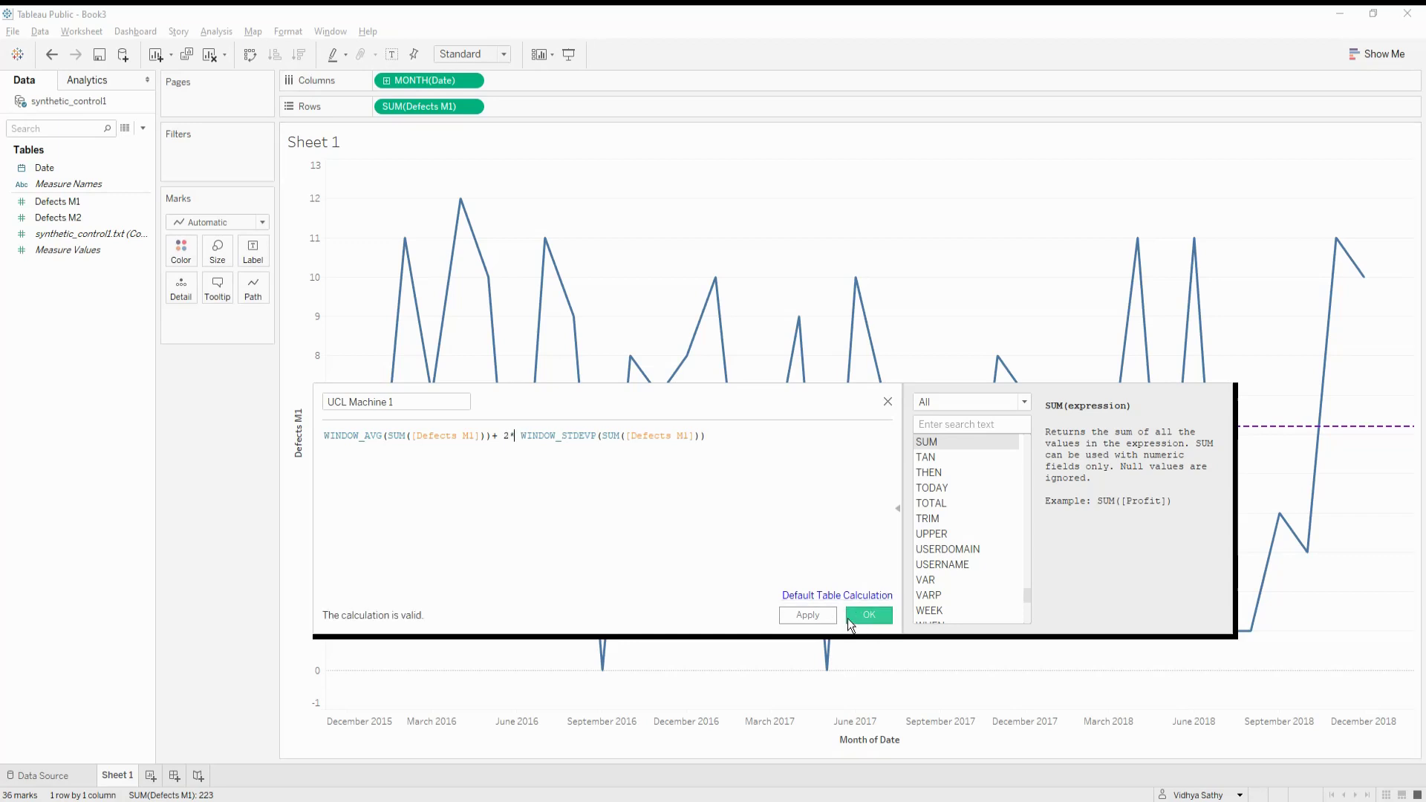
left_click(868, 614)
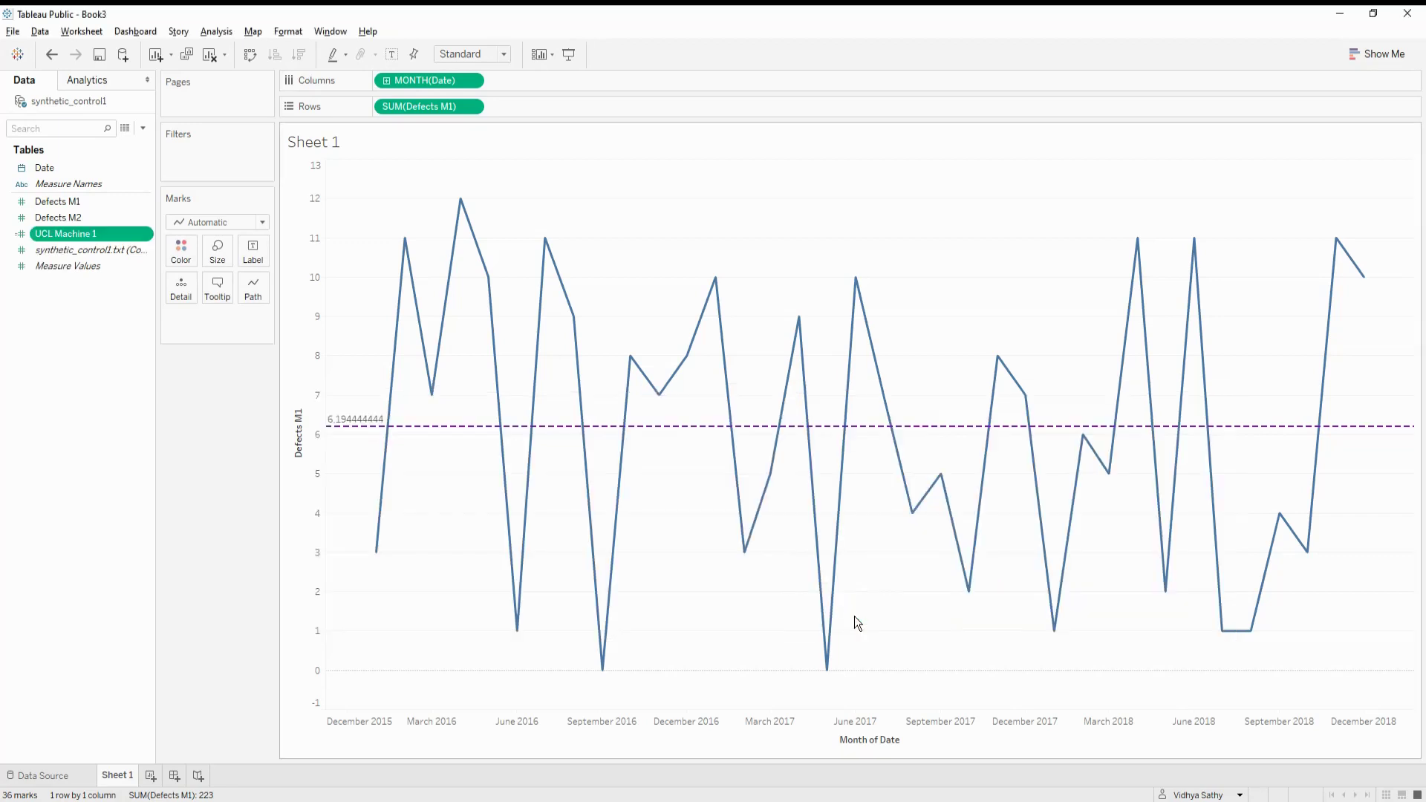
Step: Duplicate UCL Machine 1 and rename the copy LCL Machine 1
left_click(147, 238)
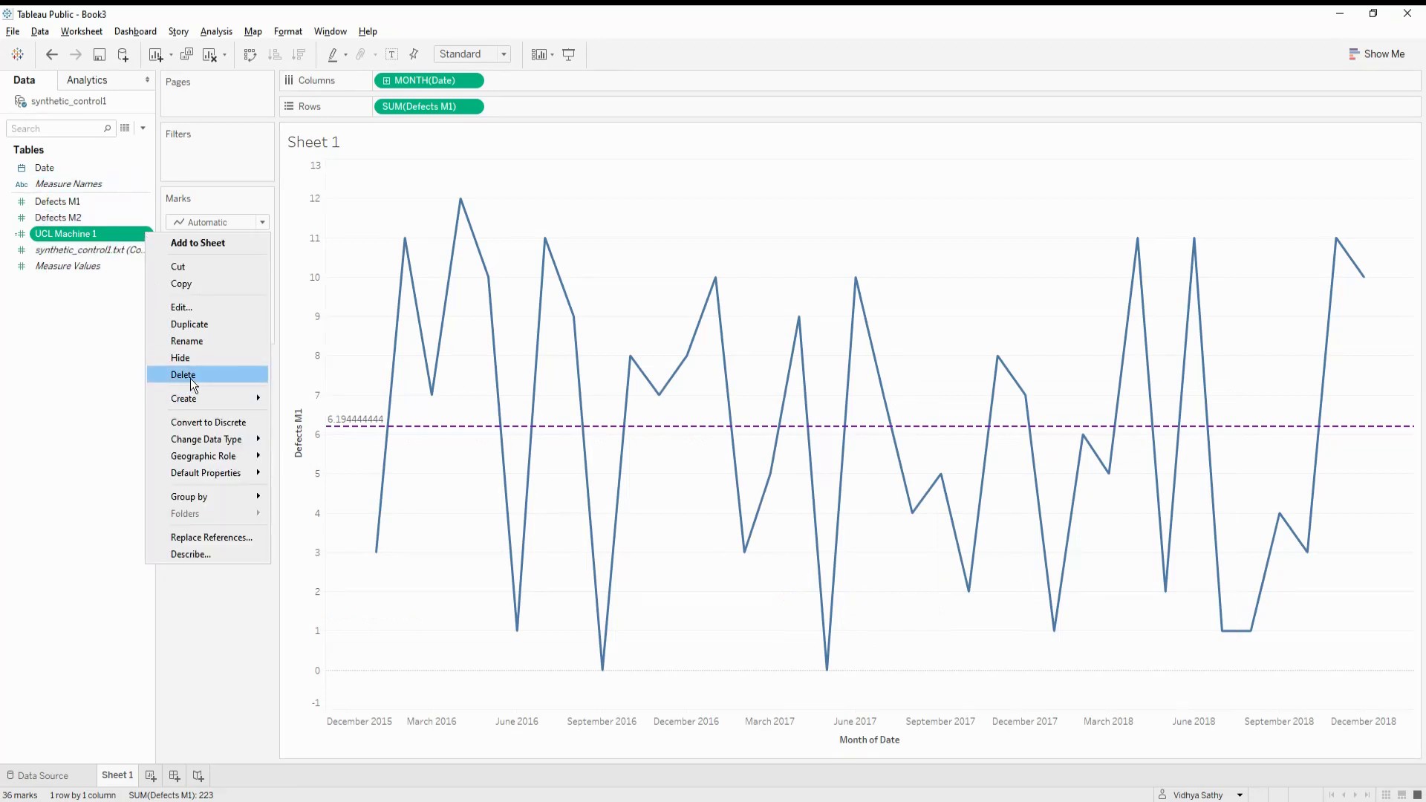
left_click(193, 324)
right_click(97, 250)
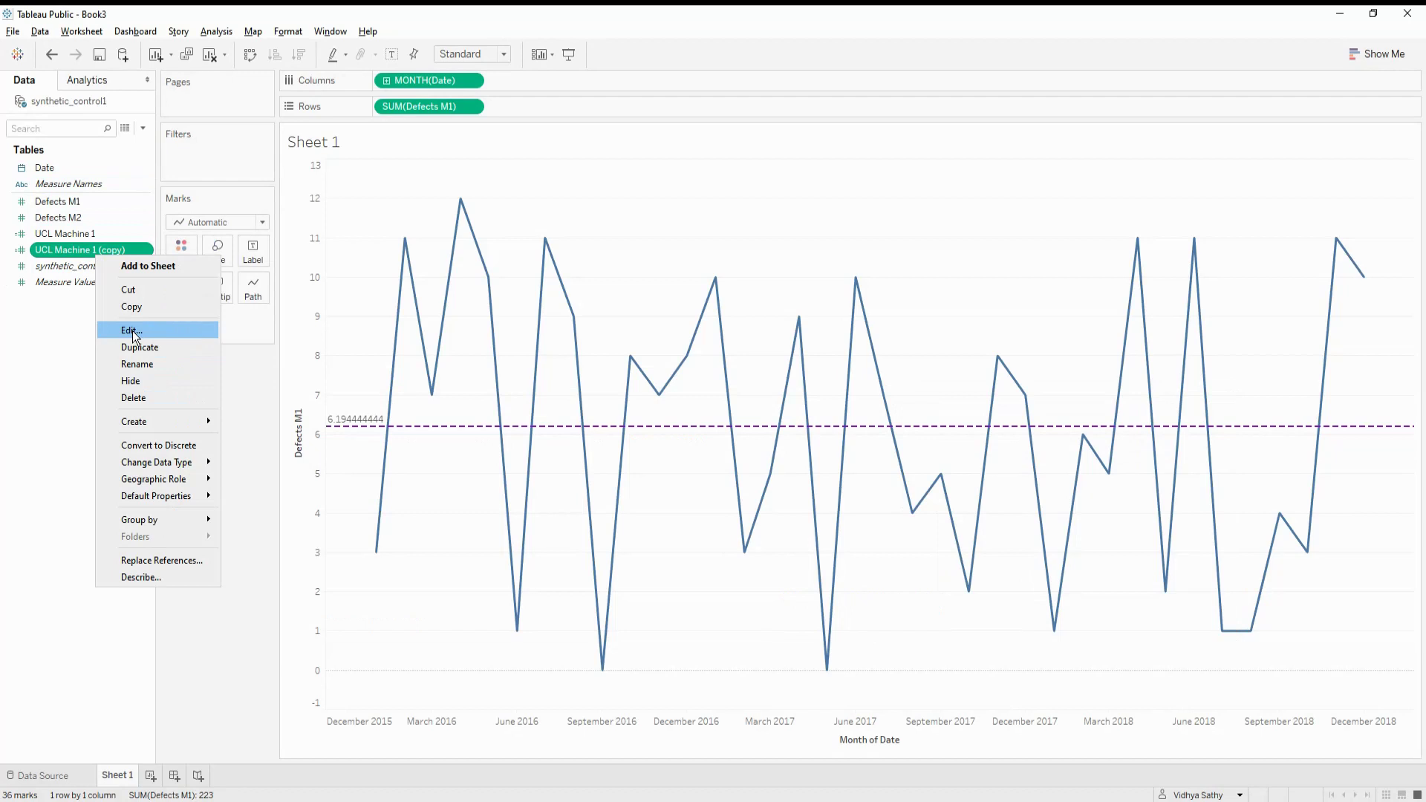
left_click(132, 331)
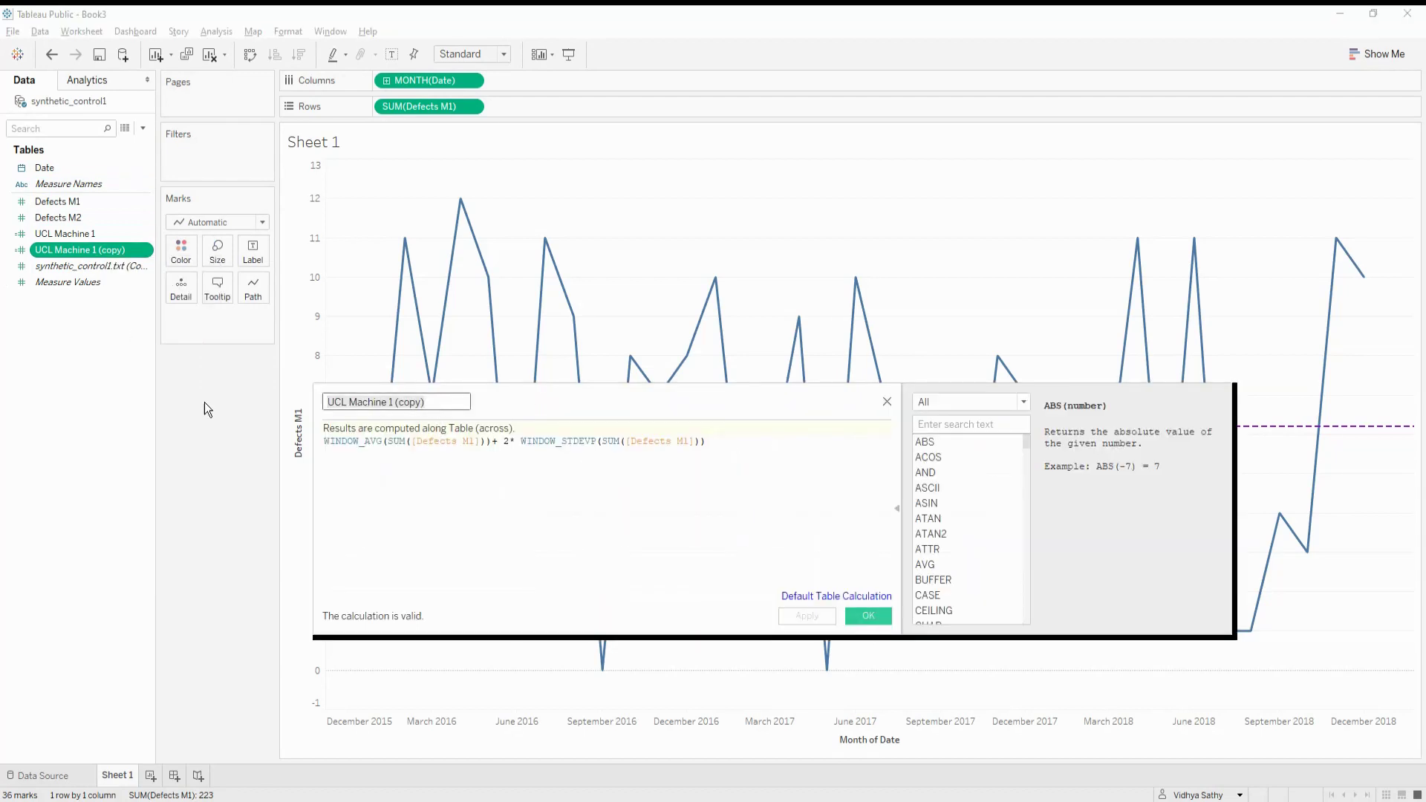
left_click(292, 406)
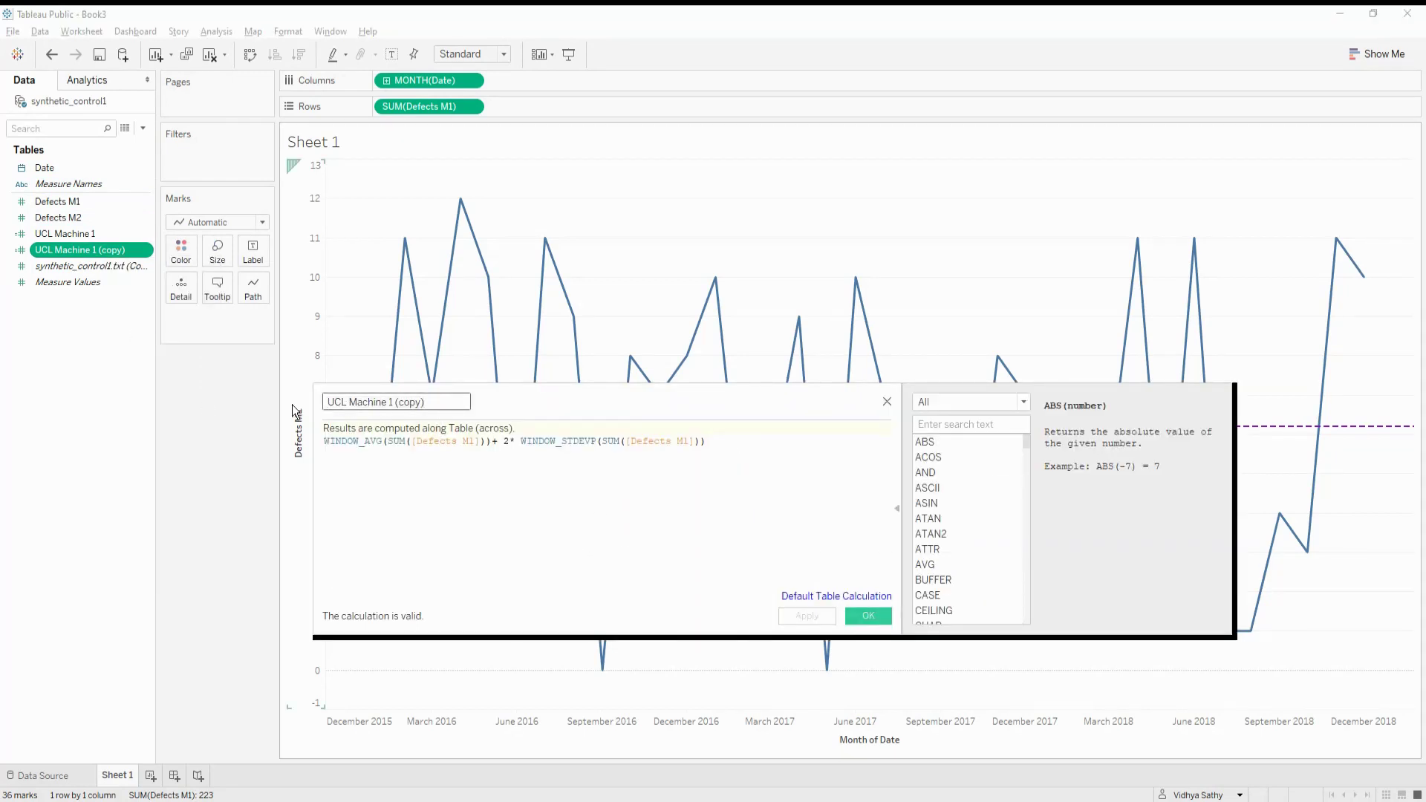
key("Delete")
type("U")
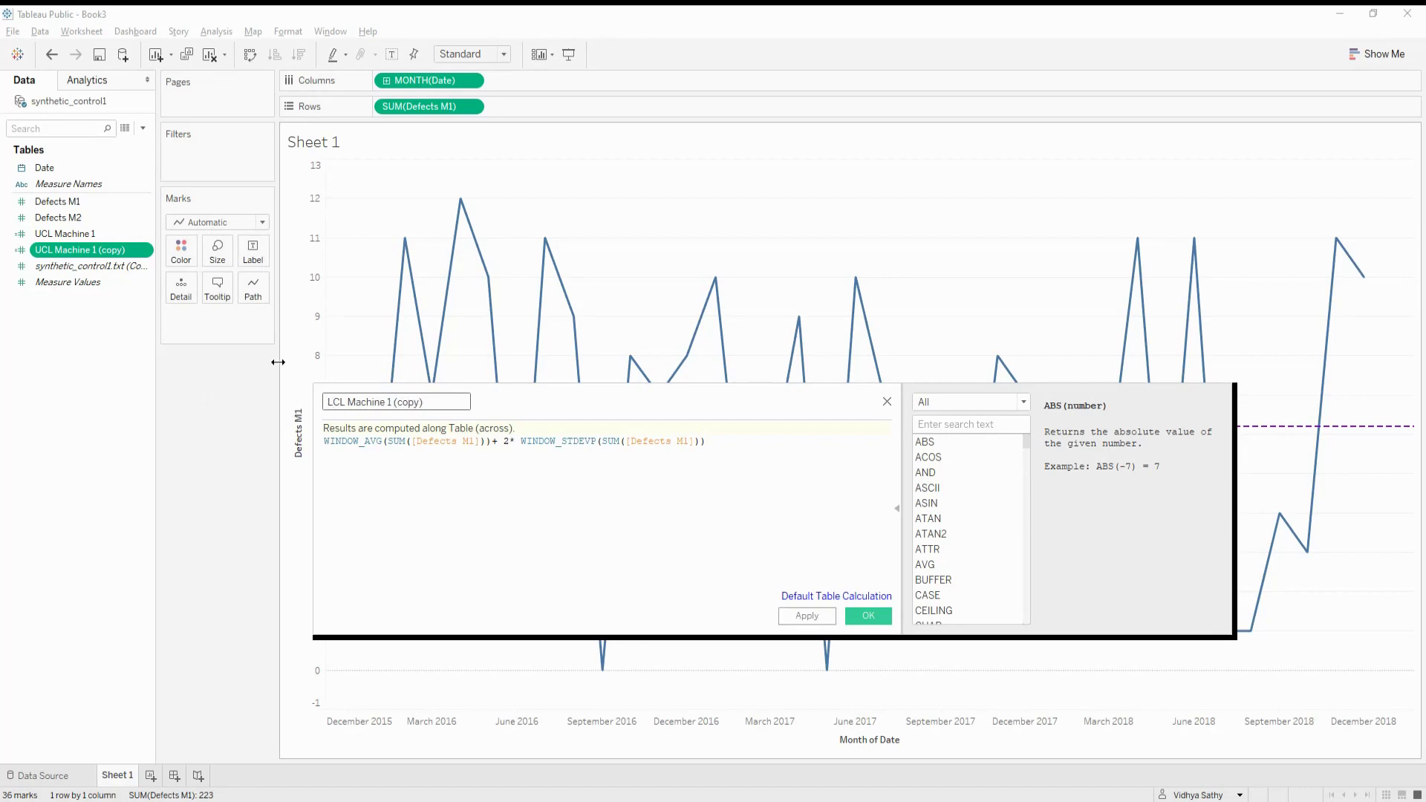
key("BackSpace")
key("BackSpace")
key("BackSpace")
key("BackSpace")
key("BackSpace")
key("BackSpace")
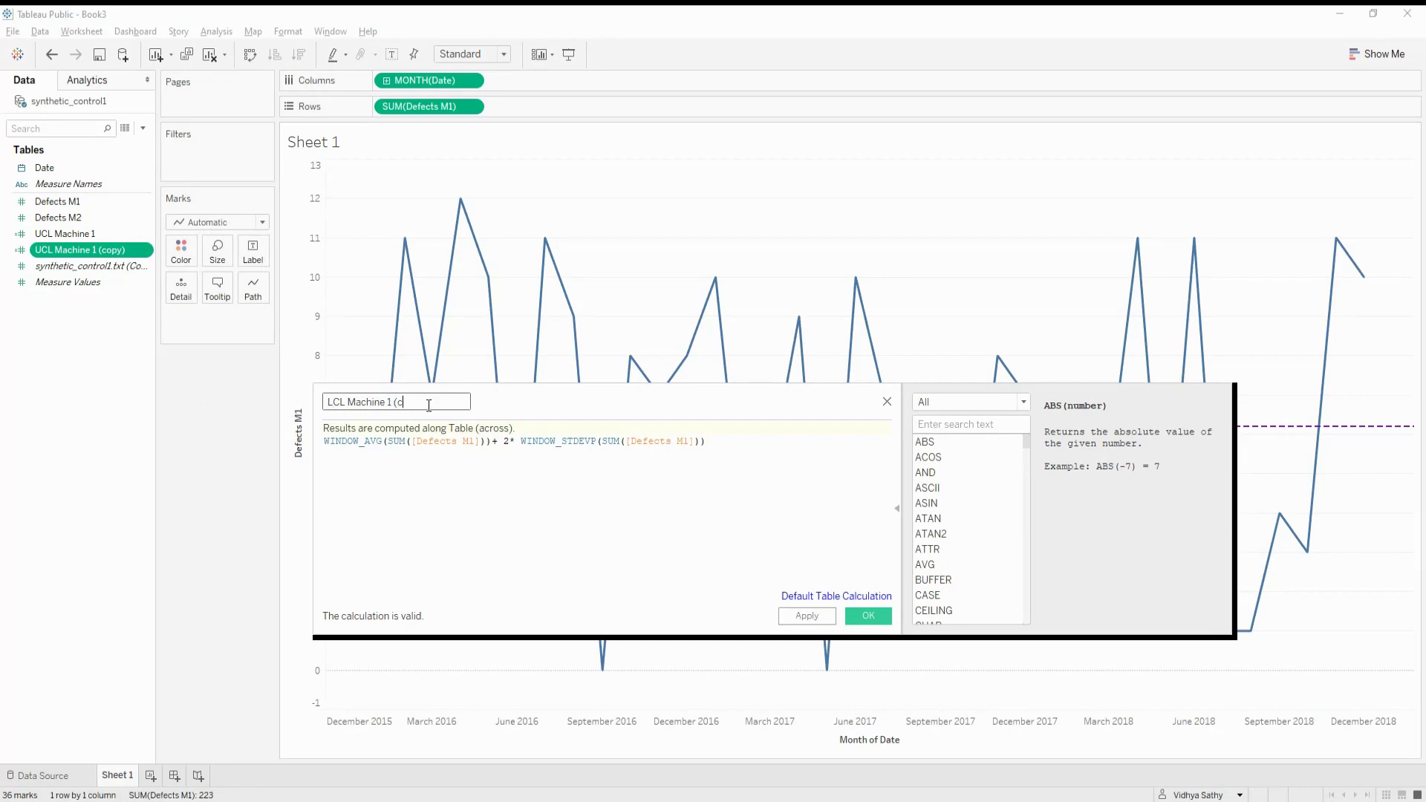
Step: Change the copy's '+' to '-', save it, and select both UCL and LCL Machine 1
left_click(496, 441)
key("BackSpace")
type("-")
left_click_drag(503, 441, 713, 426)
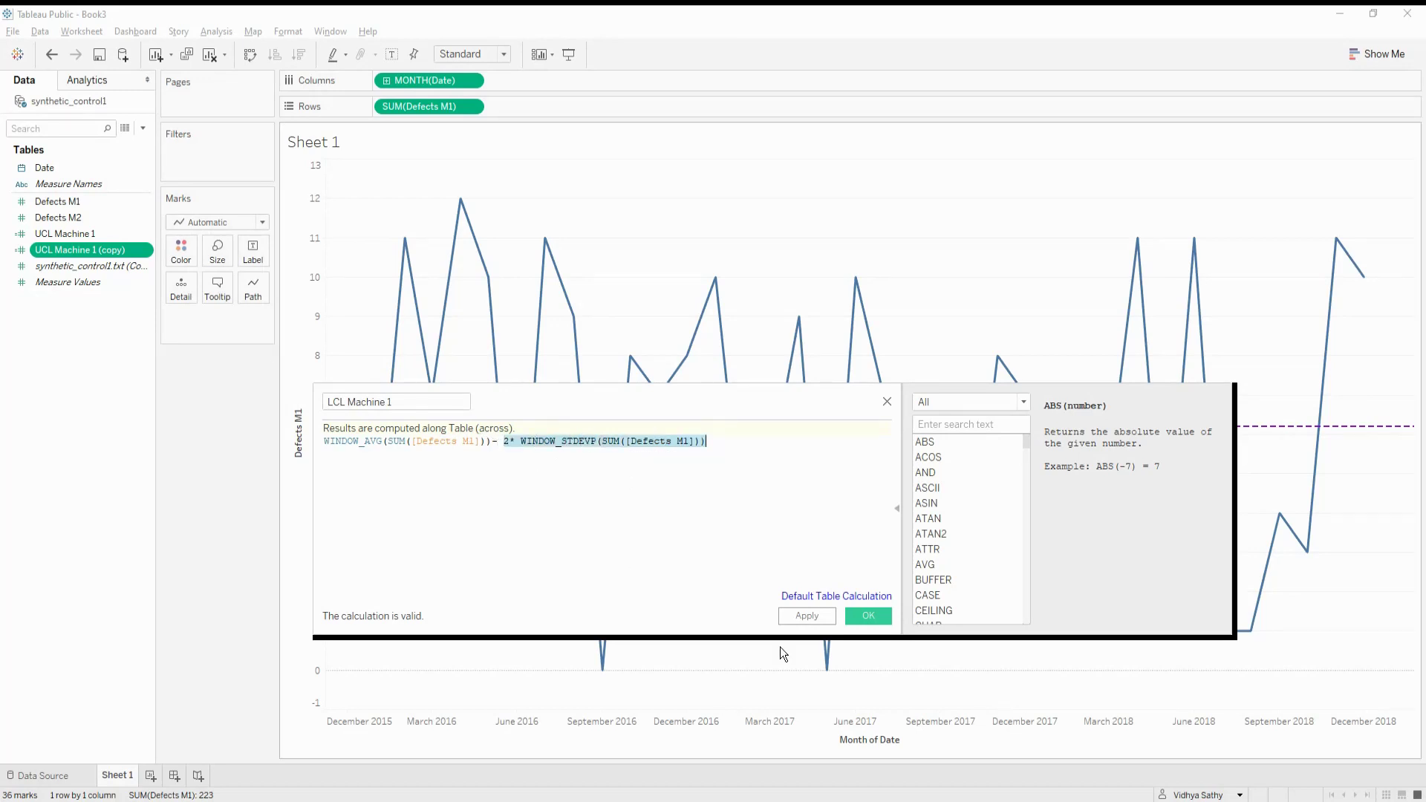
left_click(860, 619)
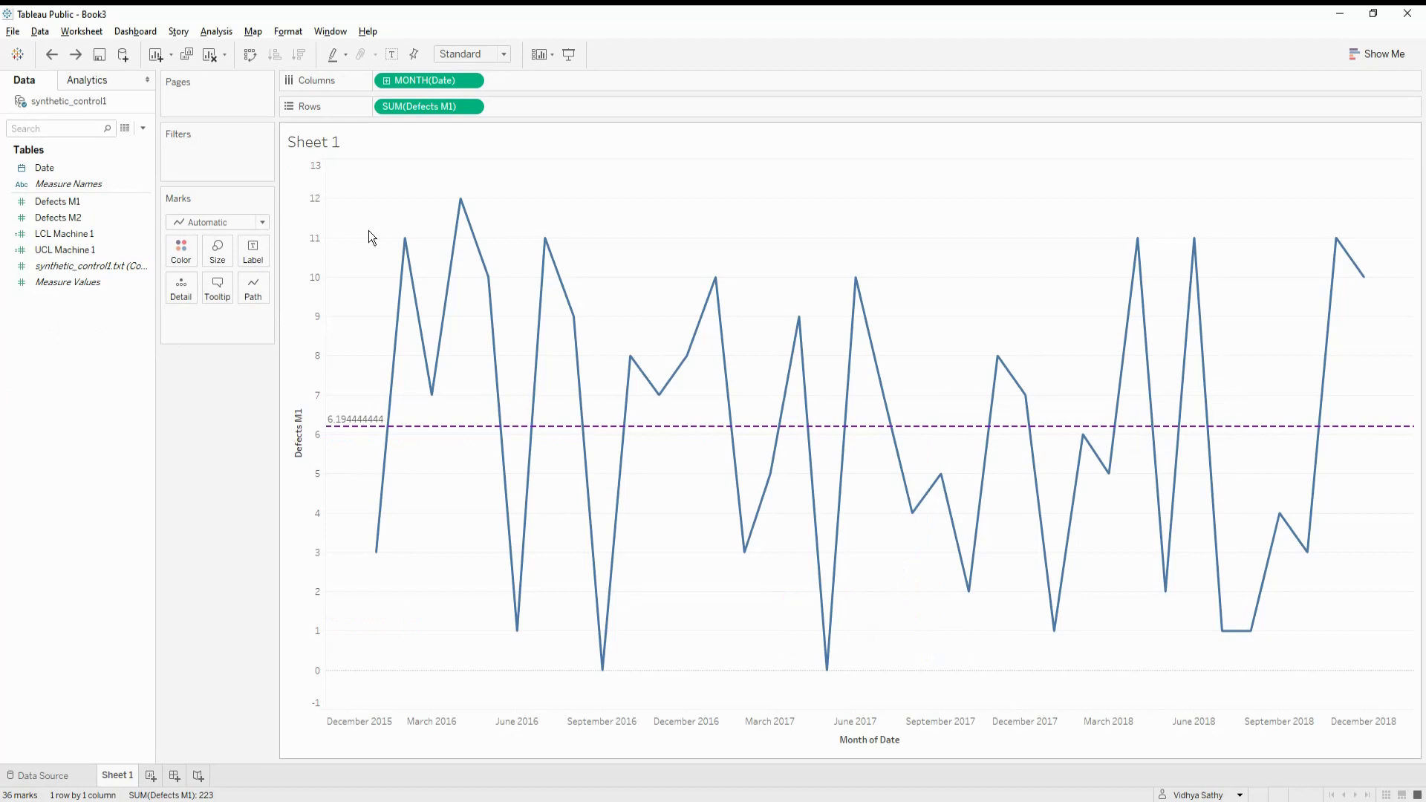
left_click(66, 249)
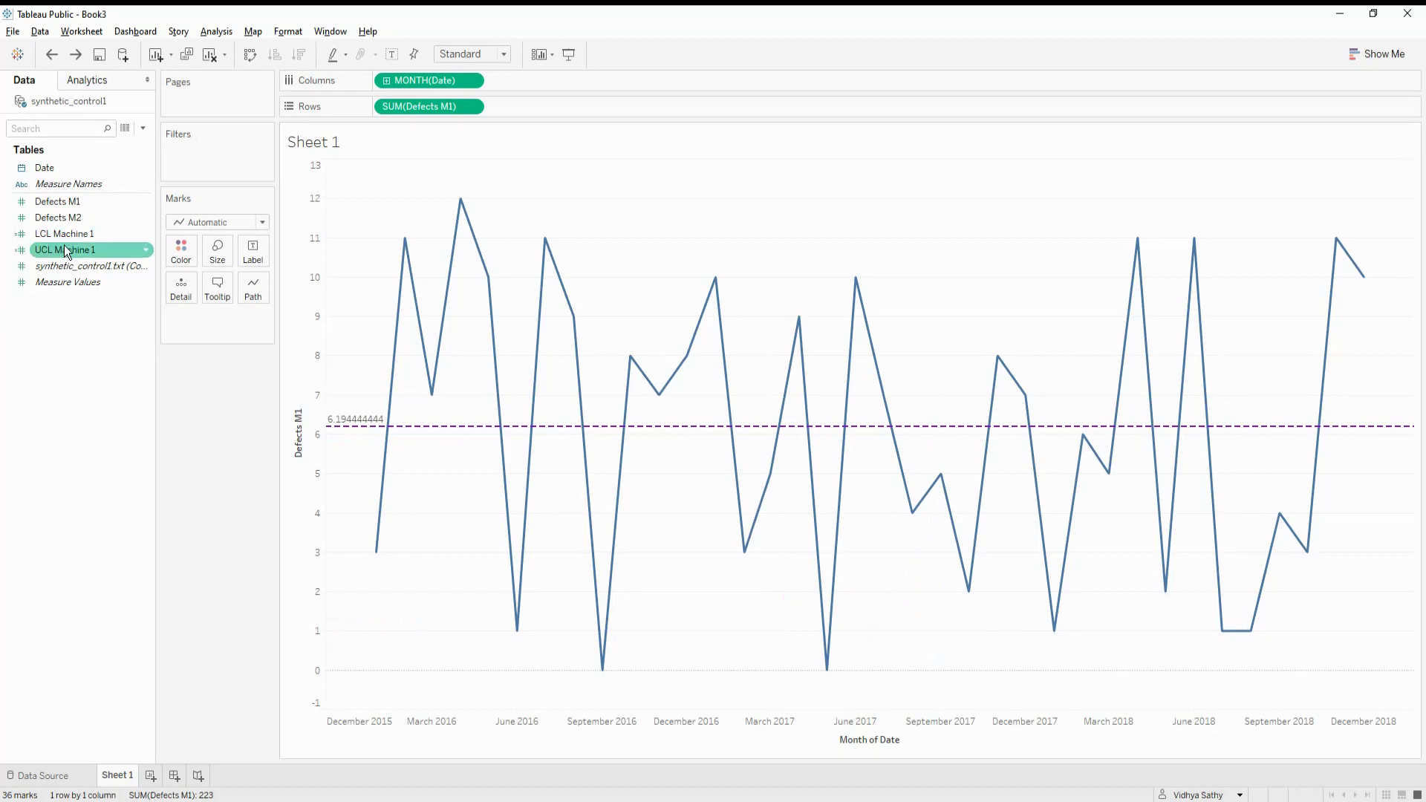
left_click(64, 238, "ctrl")
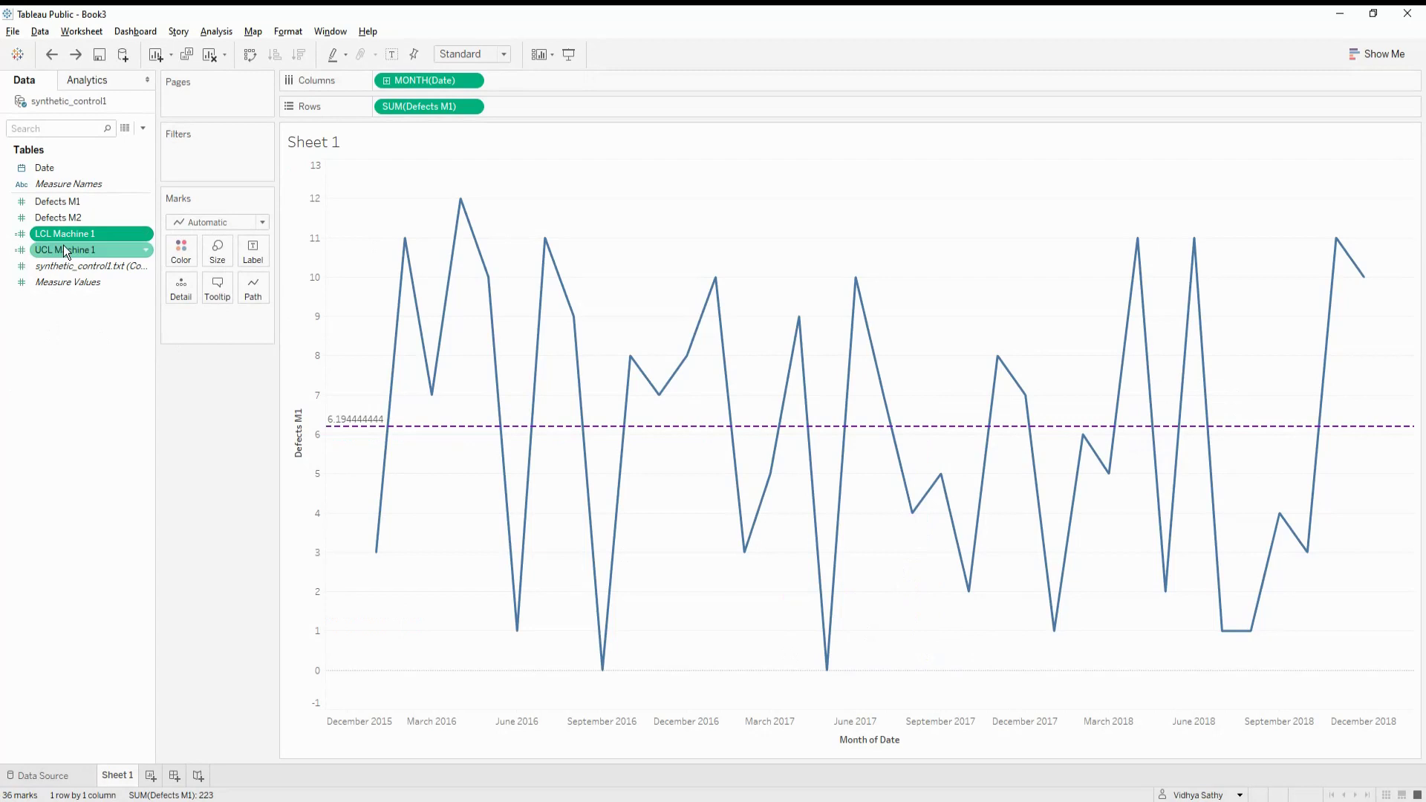
Step: Put both control-limit fields on Detail and add a reference band from LCL to UCL Machine 1
left_click_drag(65, 233, 178, 296)
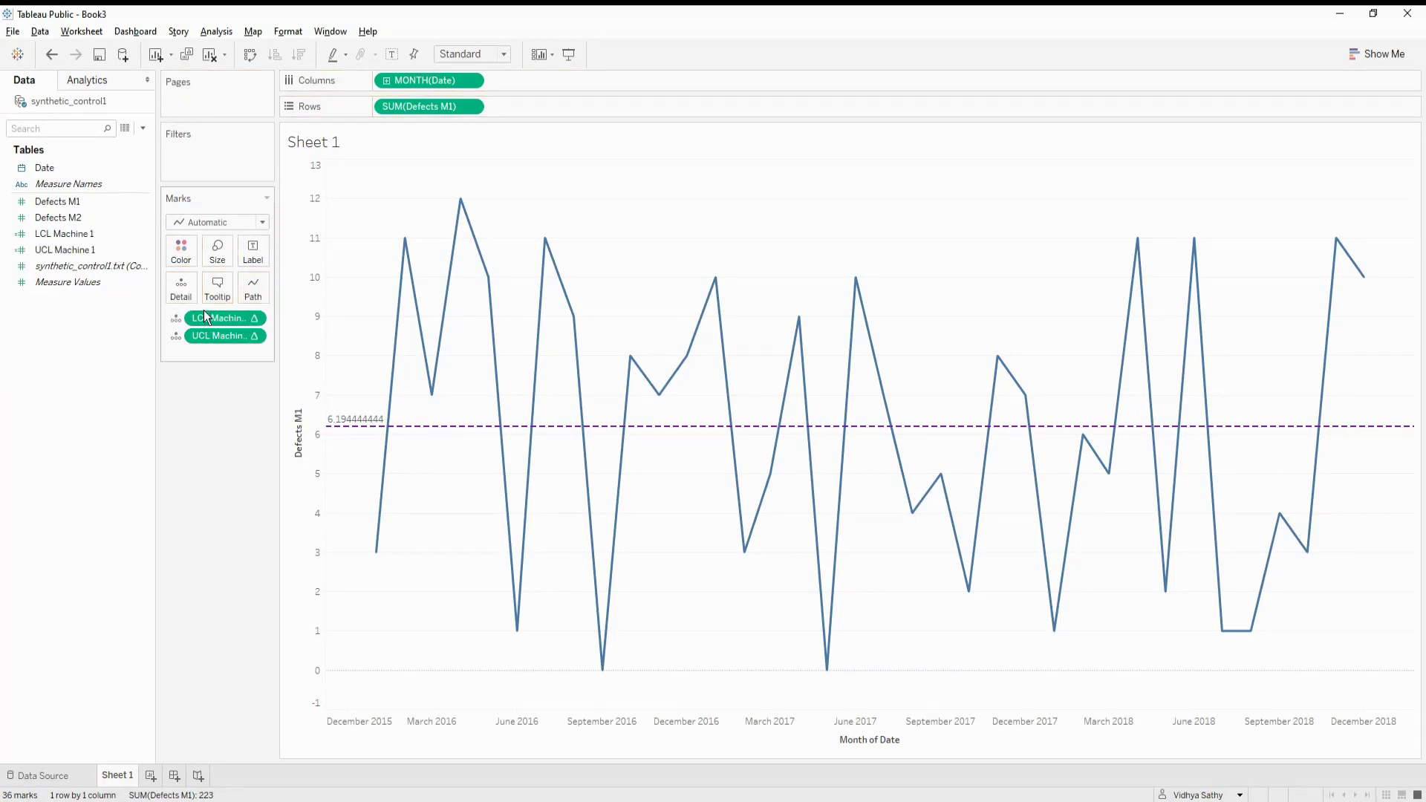
left_click(101, 79)
left_click_drag(86, 373, 423, 261)
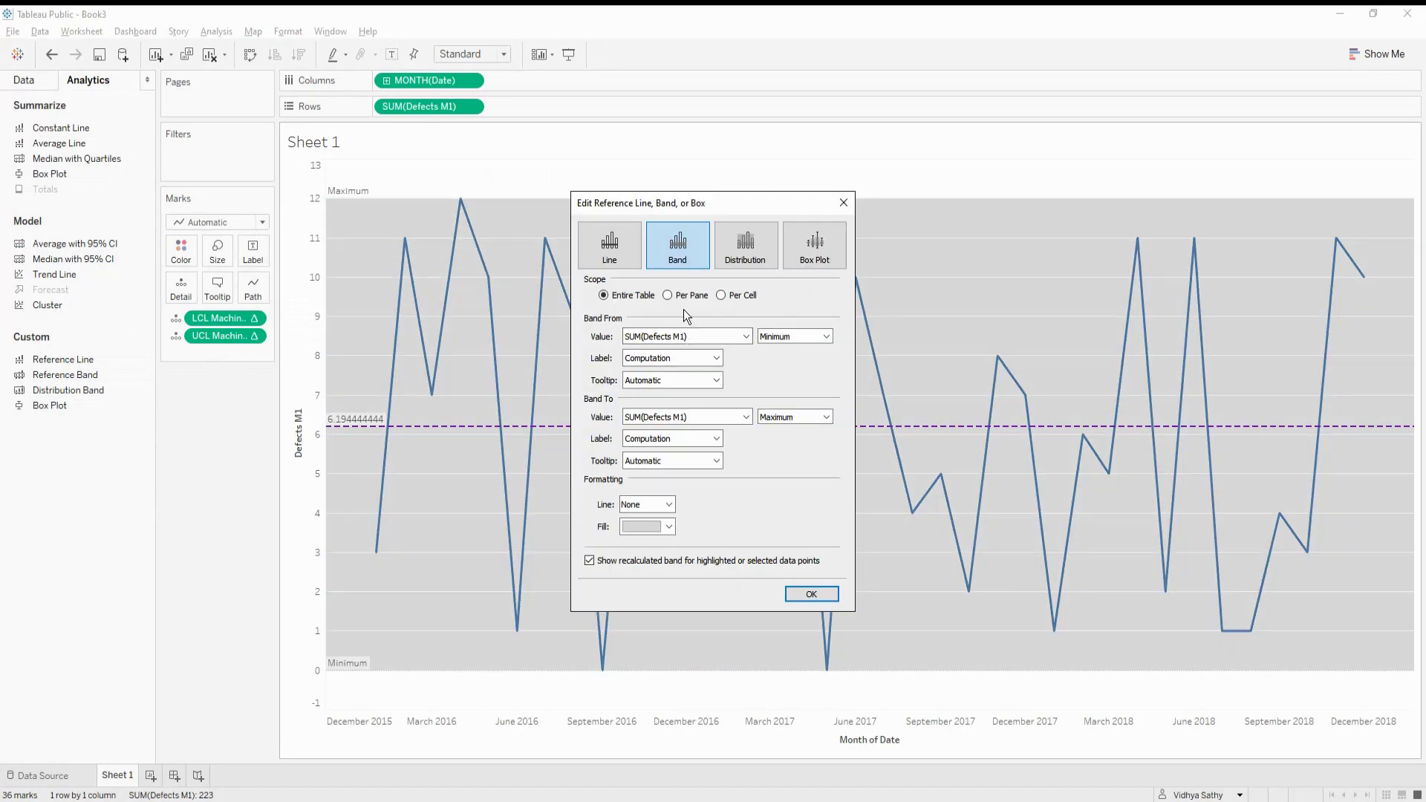
left_click(678, 340)
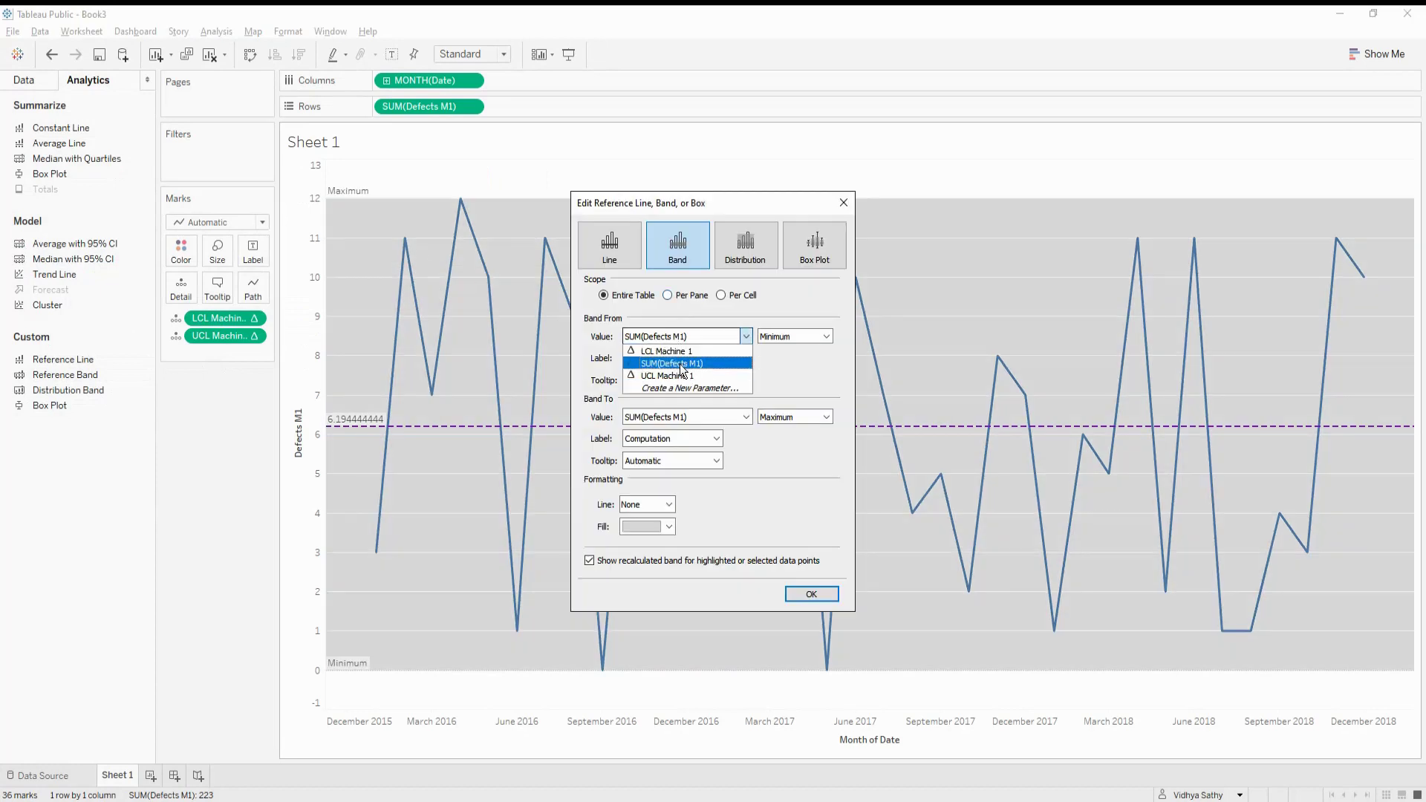
left_click(680, 350)
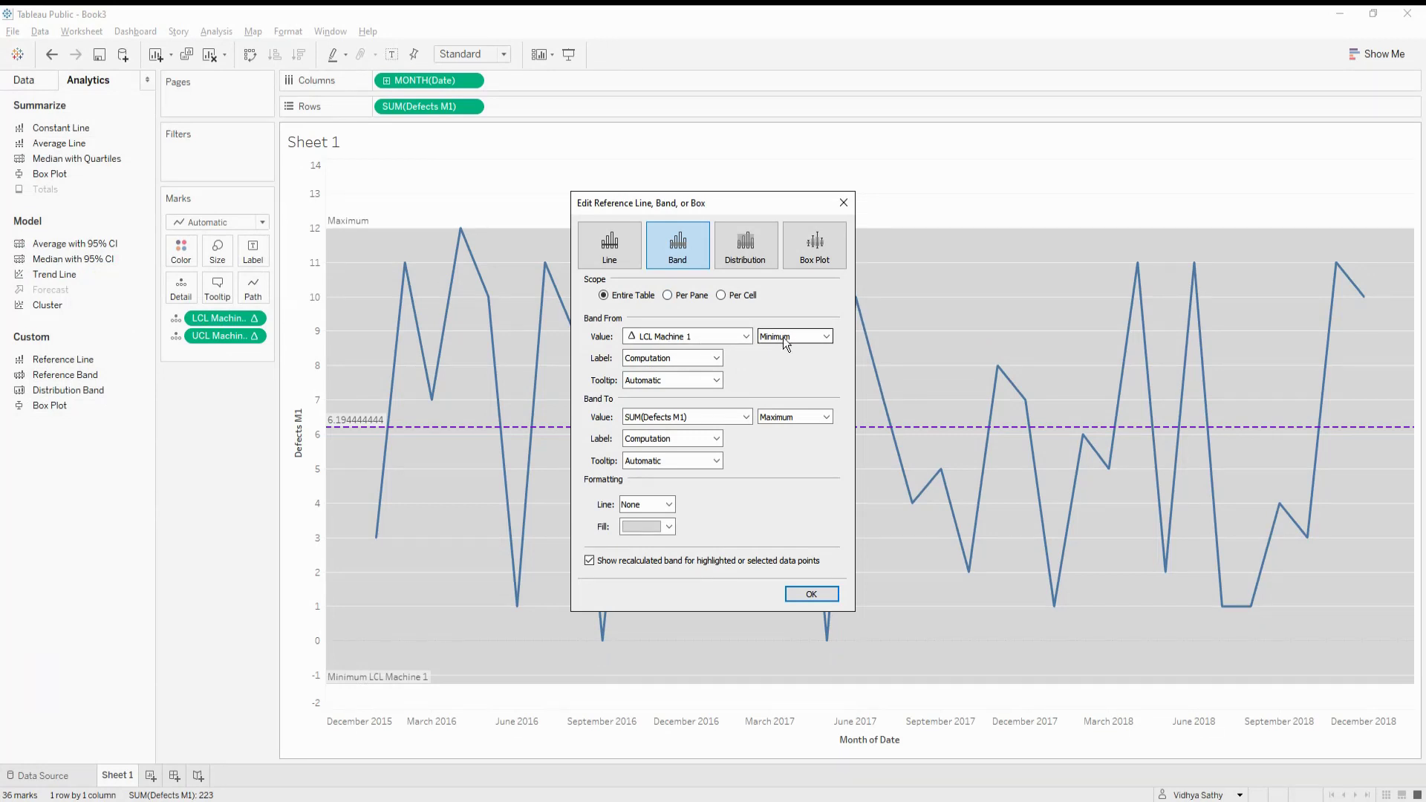
left_click(711, 417)
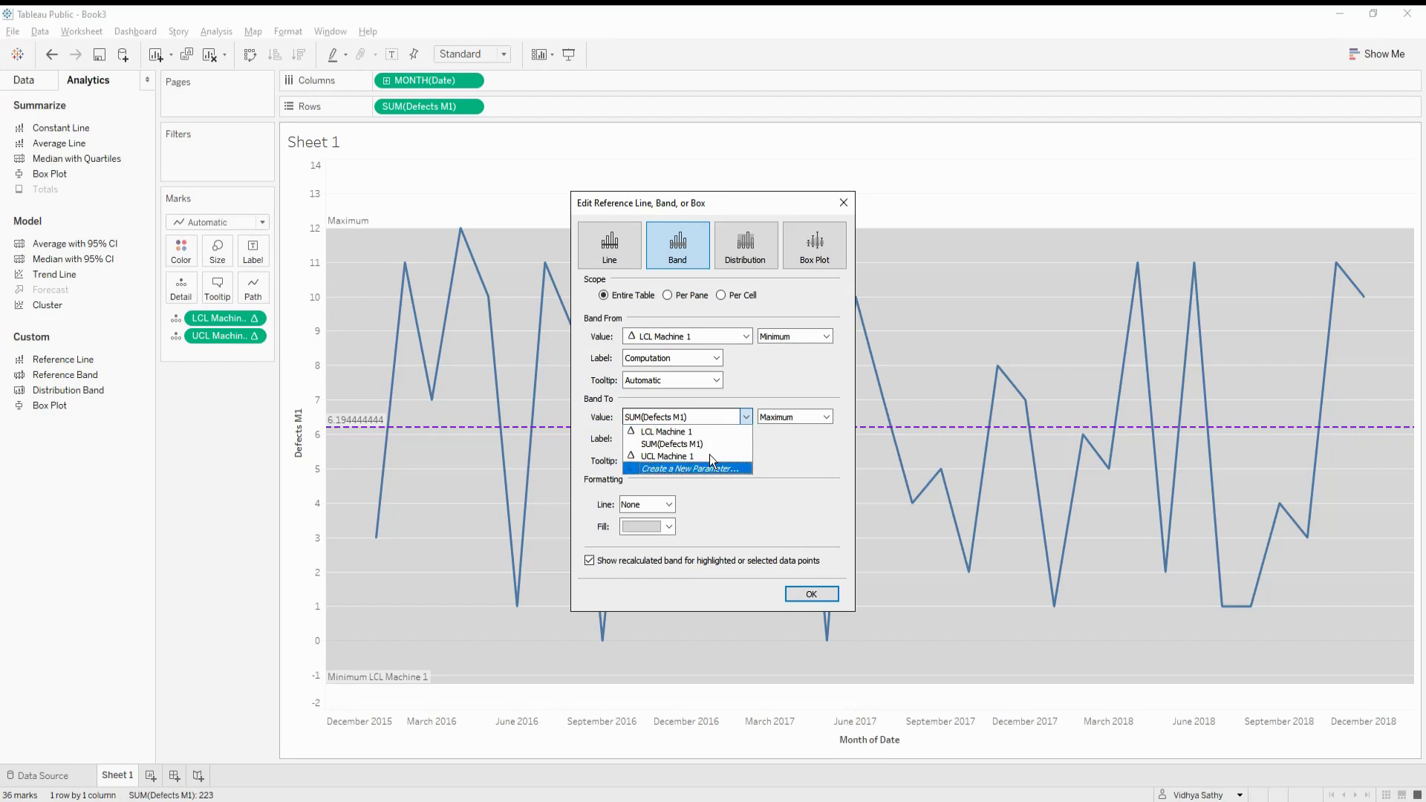
left_click(713, 455)
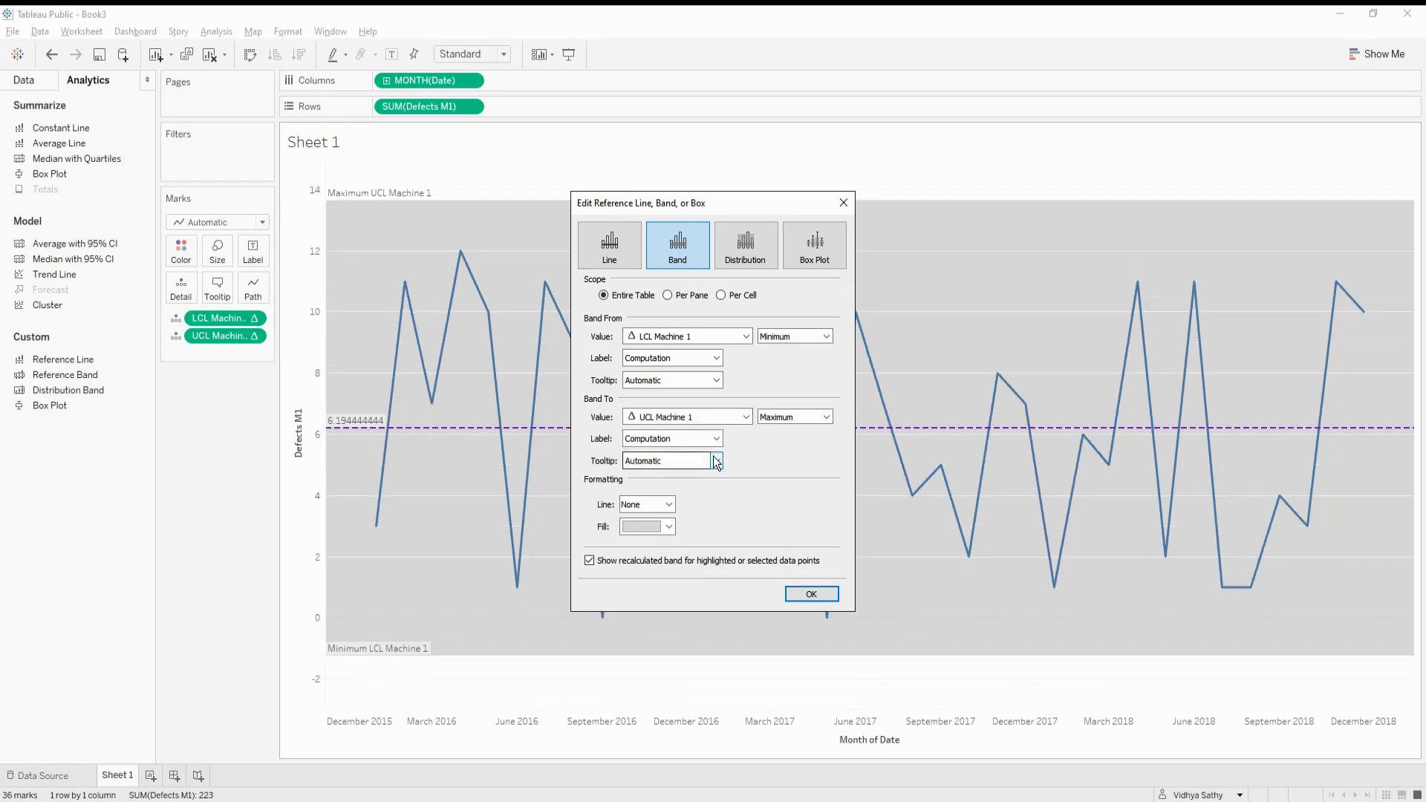
Step: Label both band limits with their values, draw borders as red dashed lines, and set fill to None
left_click(667, 359)
left_click(665, 380)
left_click(673, 456)
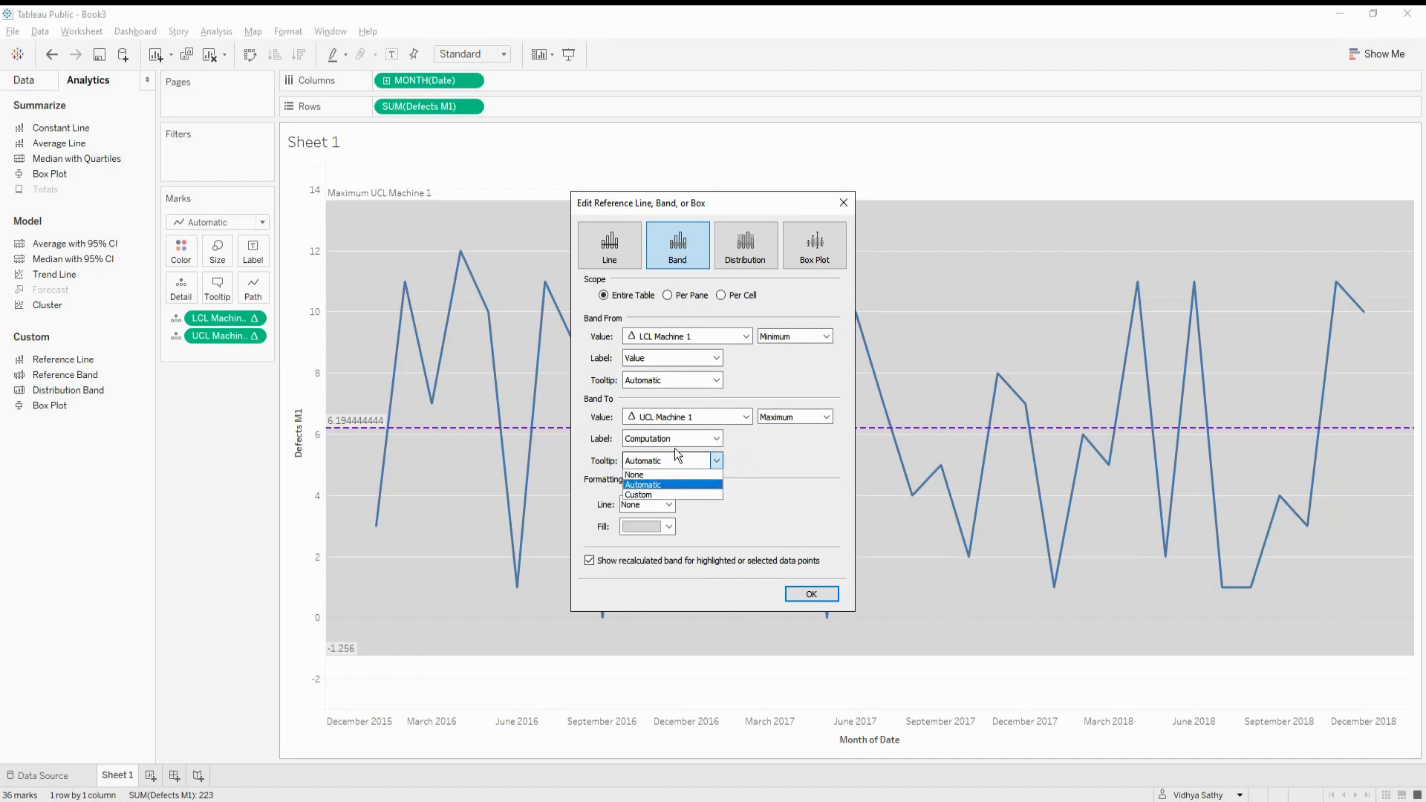
left_click(688, 439)
left_click(684, 458)
left_click(624, 505)
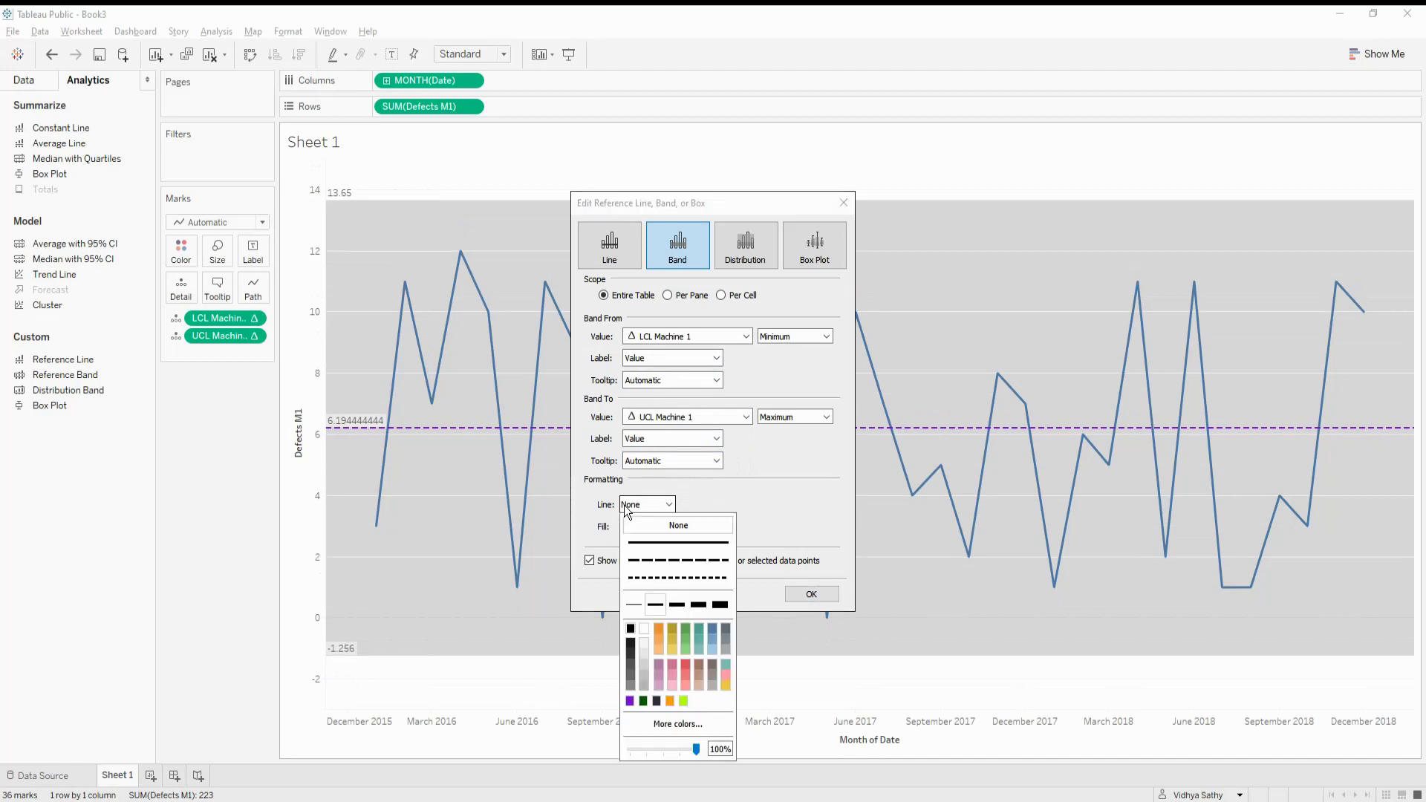
left_click(650, 563)
left_click(684, 670)
left_click(776, 520)
left_click(645, 525)
left_click(645, 547)
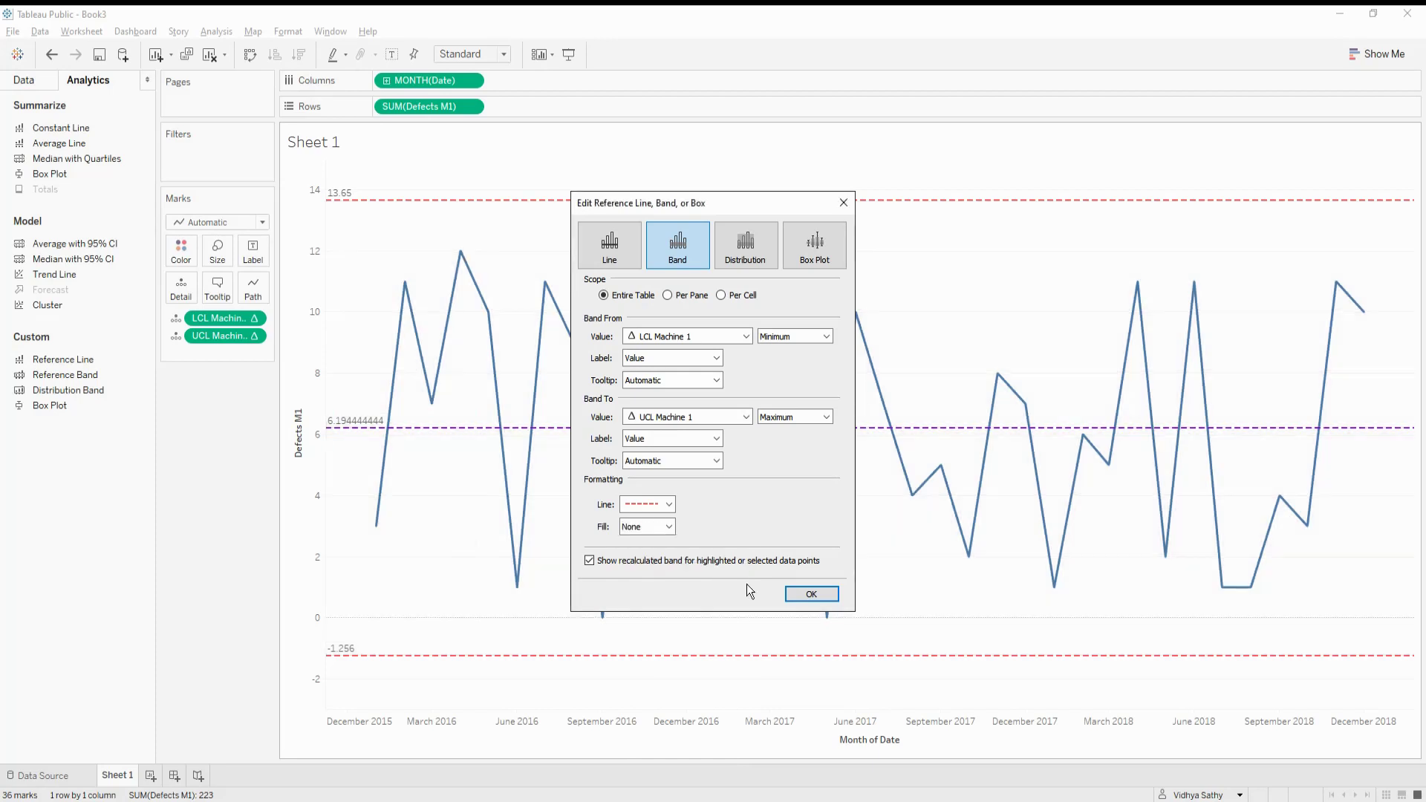
left_click(808, 594)
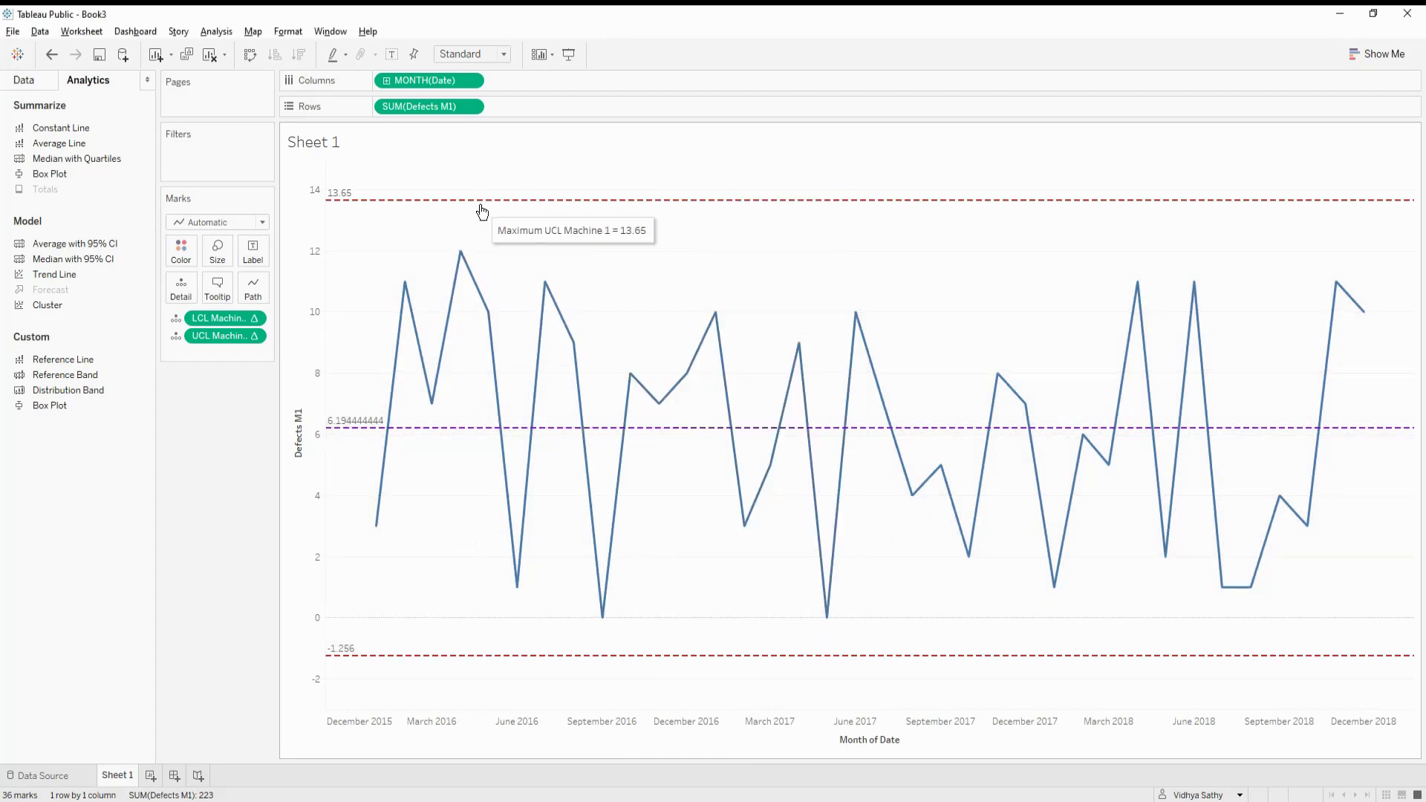
Step: Add a second Defects M1 to Rows as a dual axis with synchronized axes
mouse_move(463, 656)
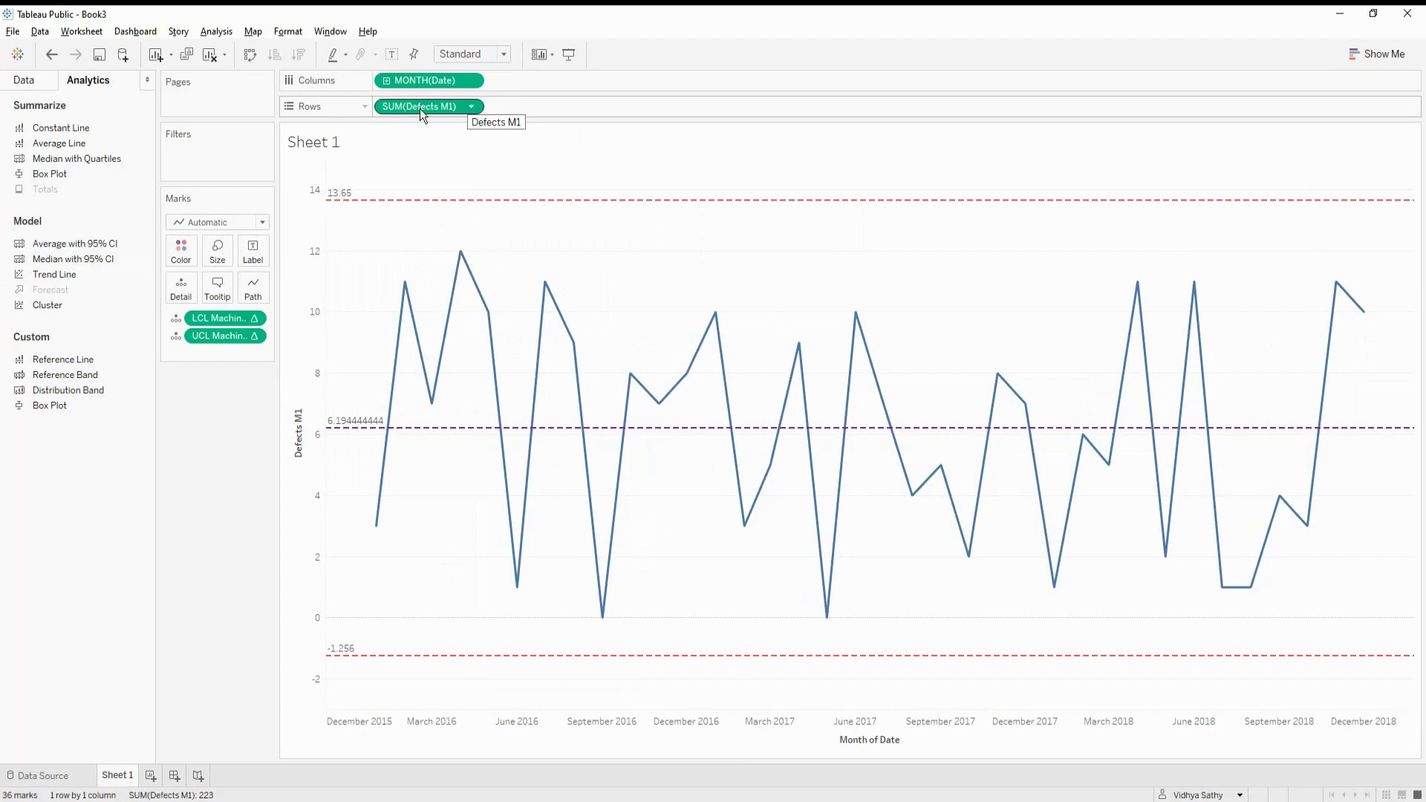
left_click_drag(420, 109, 627, 107)
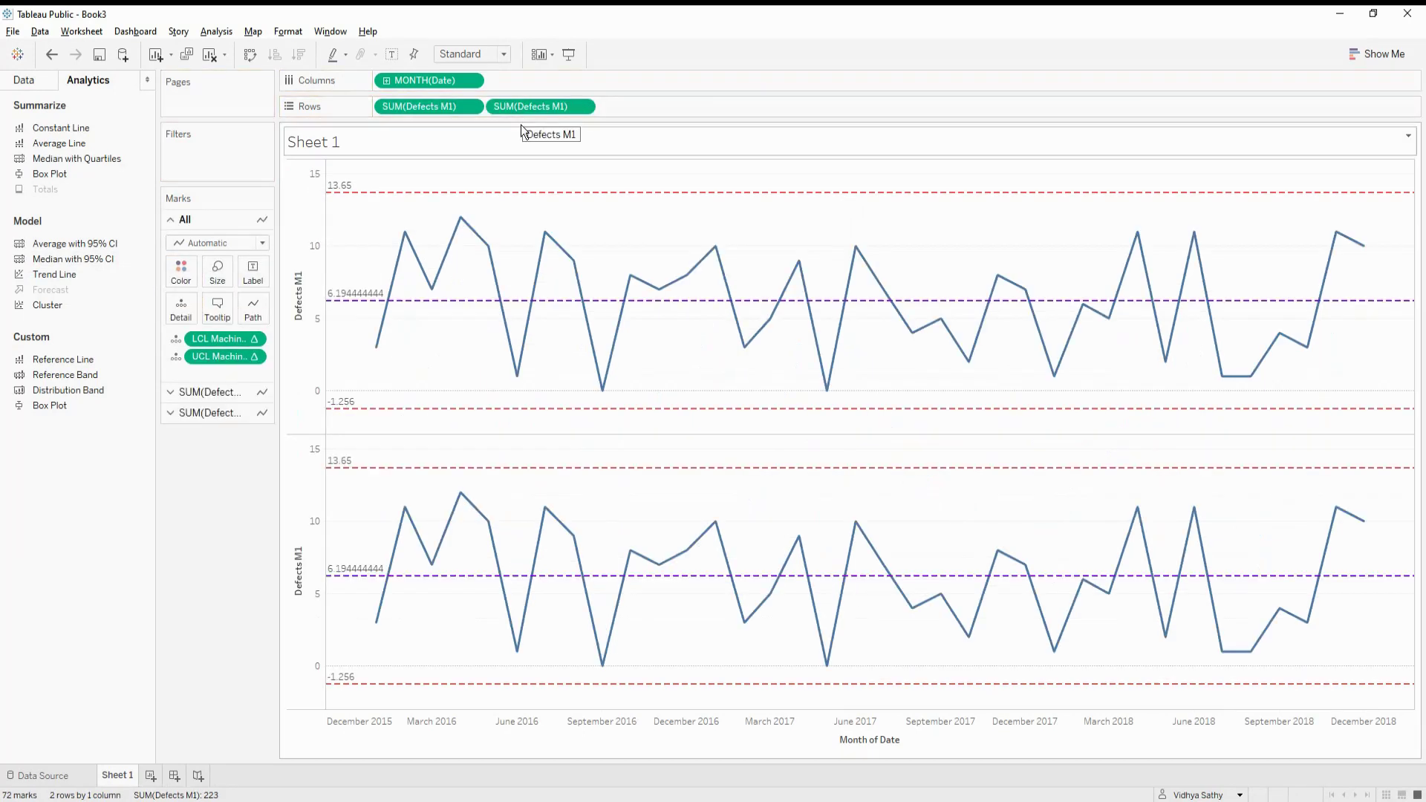
left_click(582, 106)
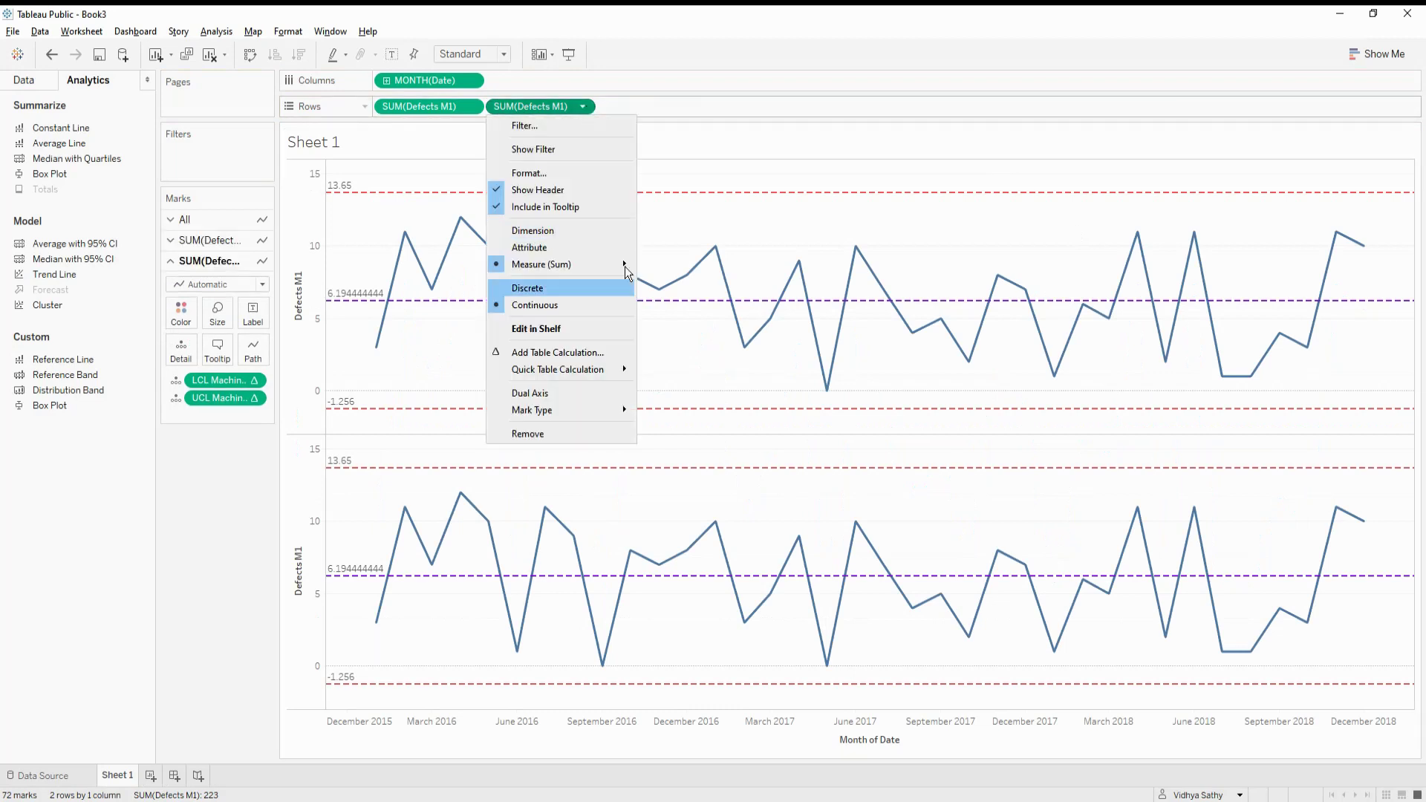
left_click(621, 393)
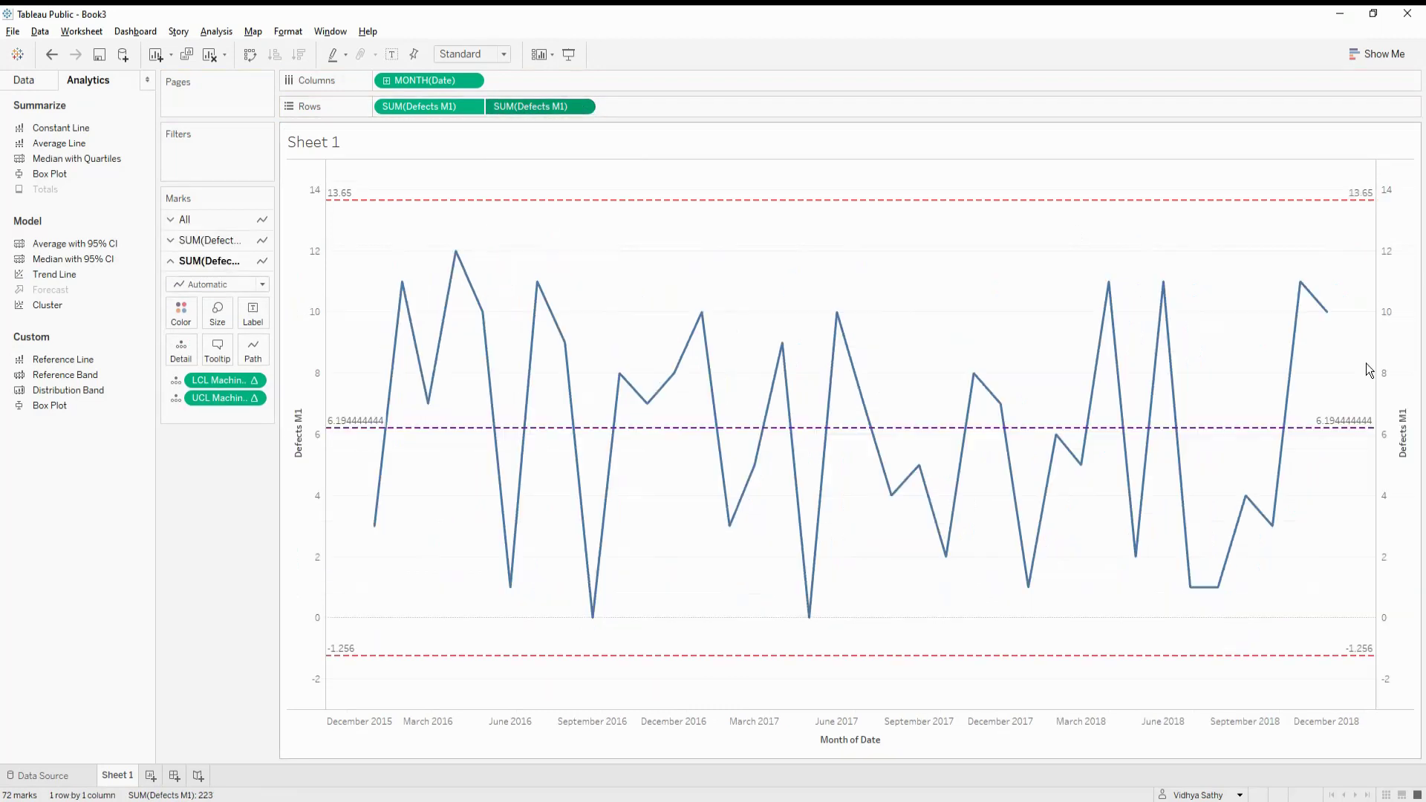
right_click(1405, 278)
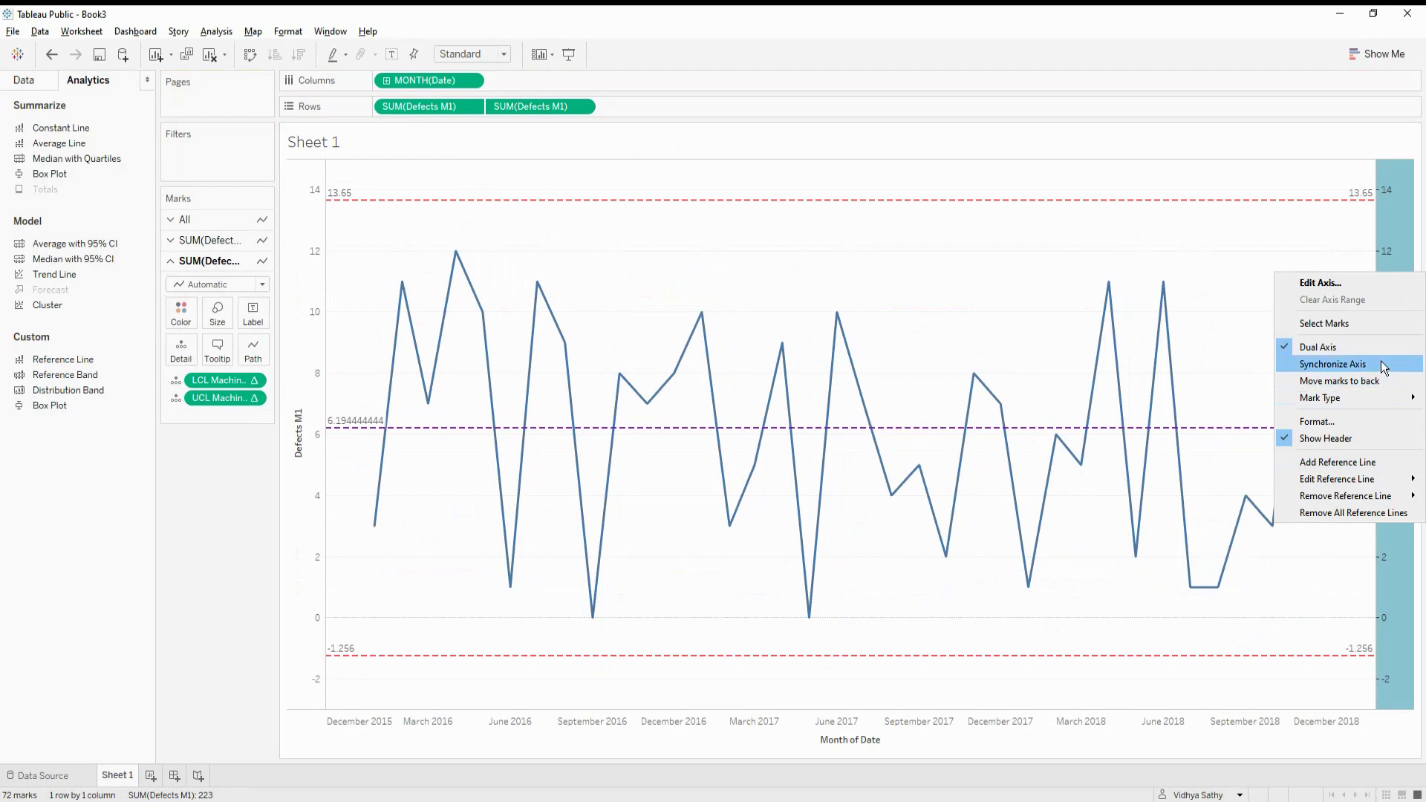
left_click(1333, 363)
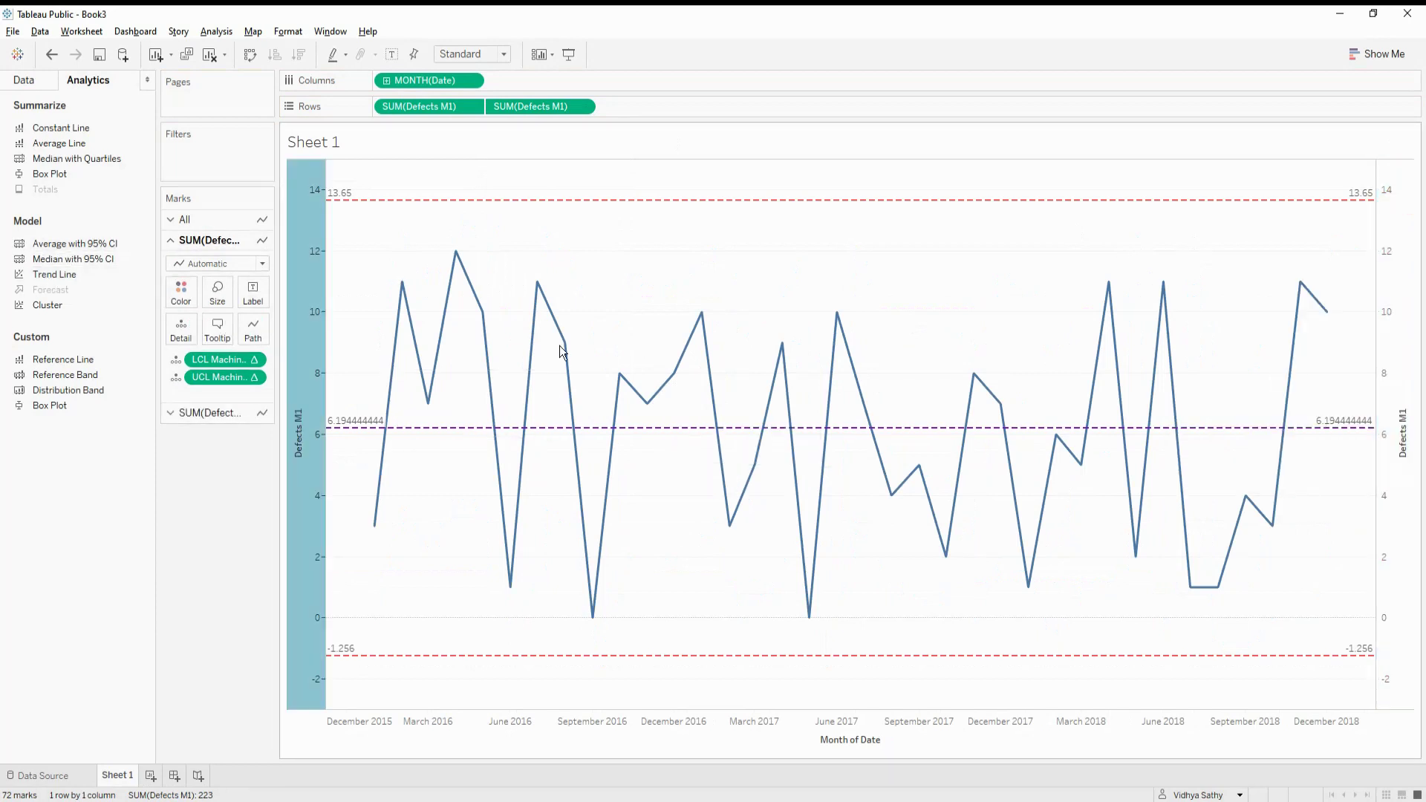
Step: Remove the control-limit fields from the second Defects M1 marks card and set its mark type to Circle
left_click(175, 412)
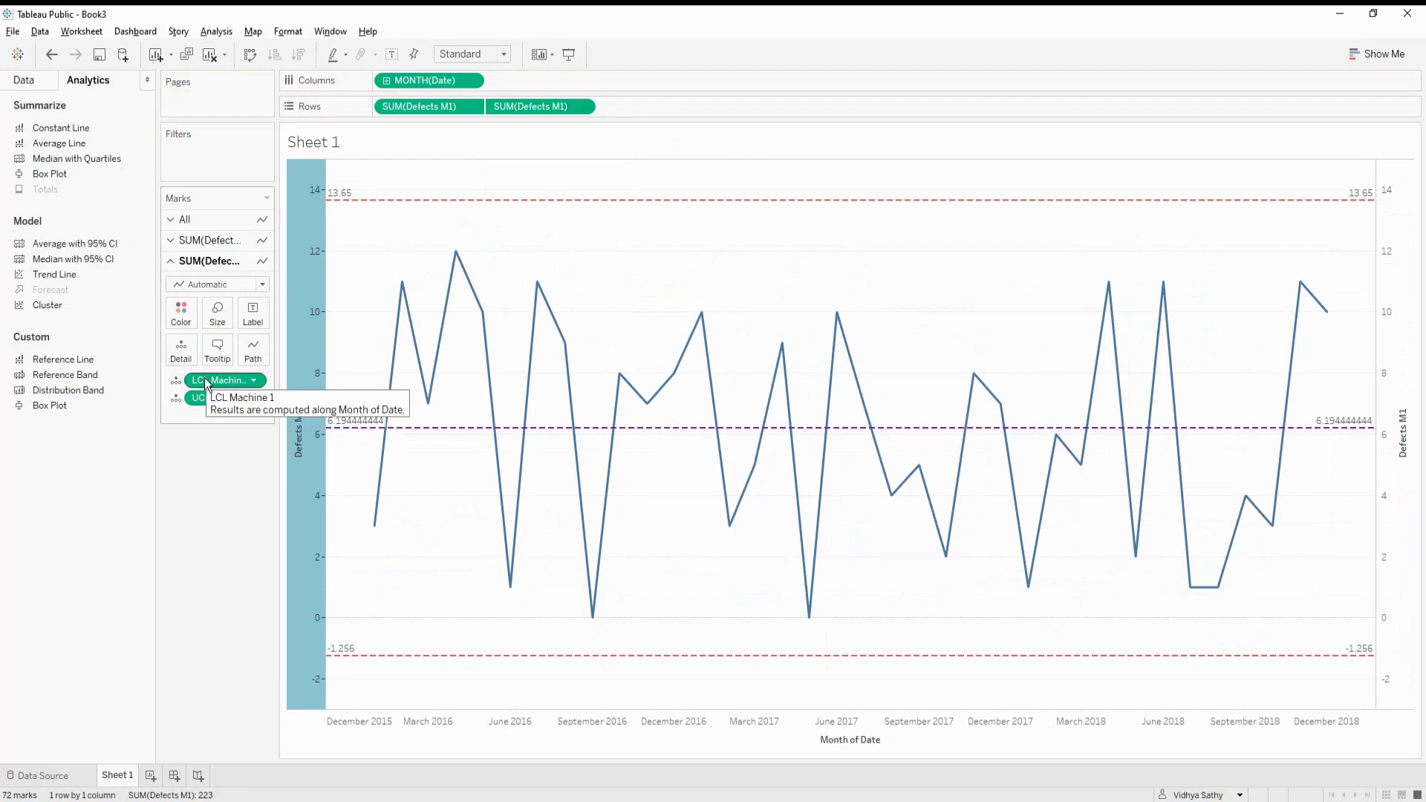
left_click(24, 82)
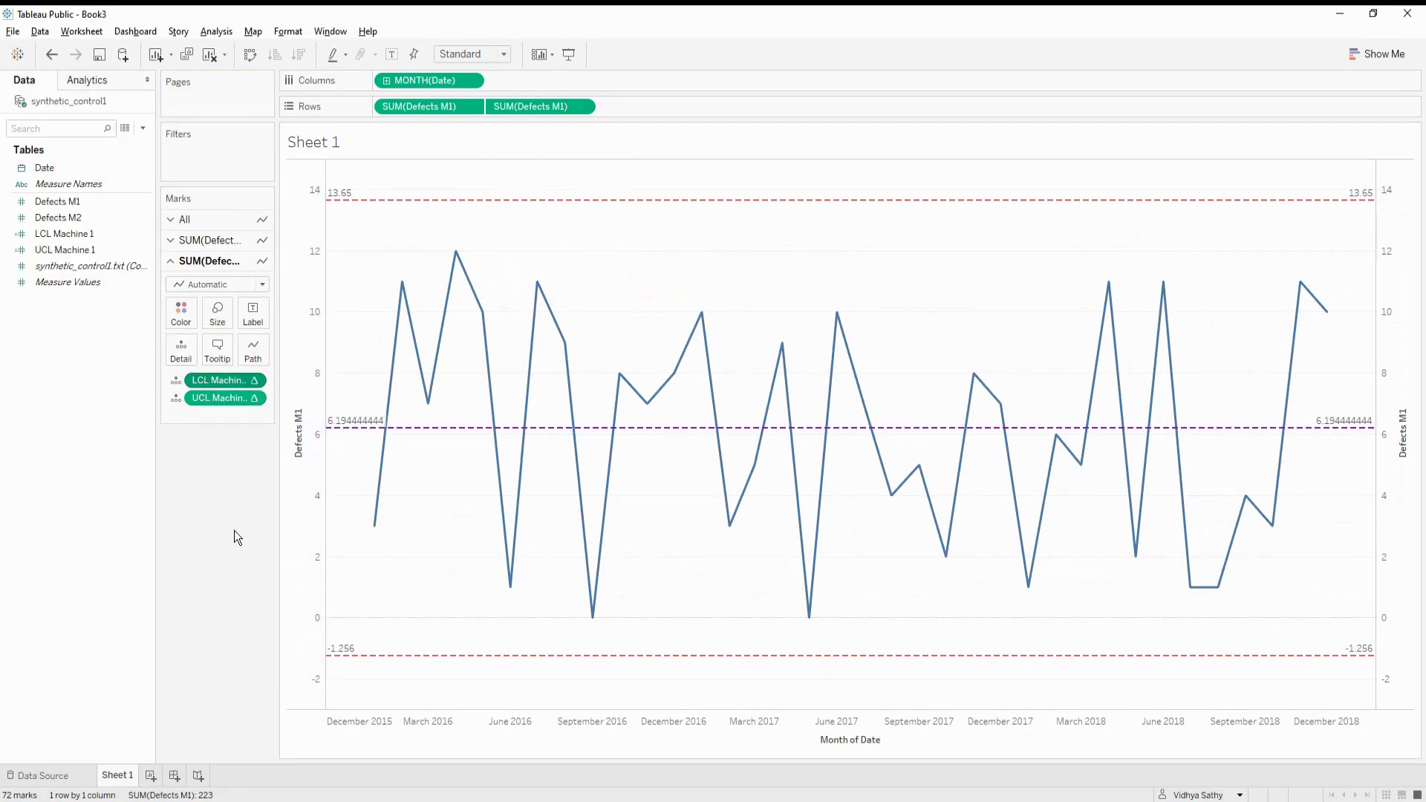
left_click_drag(212, 379, 45, 417)
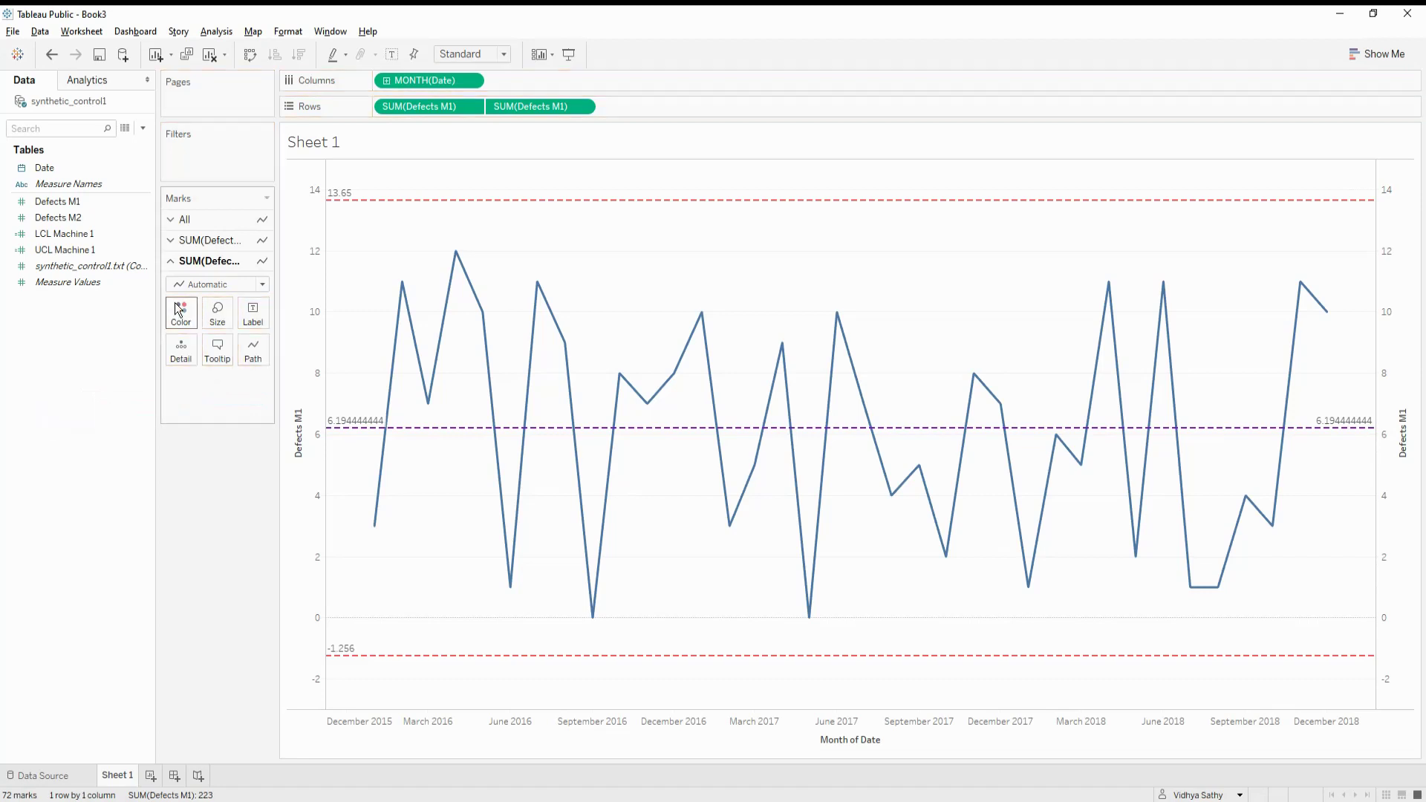
left_click(211, 288)
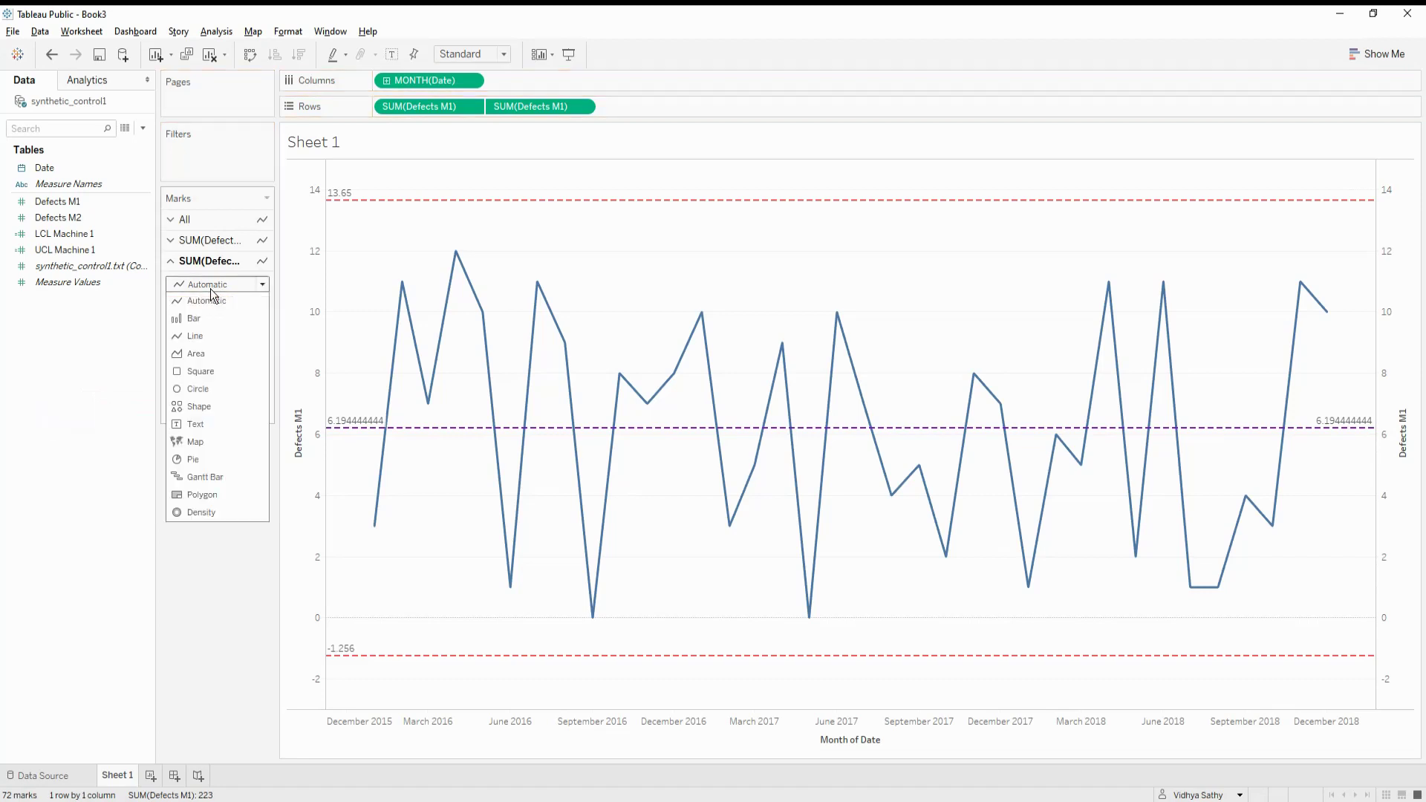
left_click(213, 392)
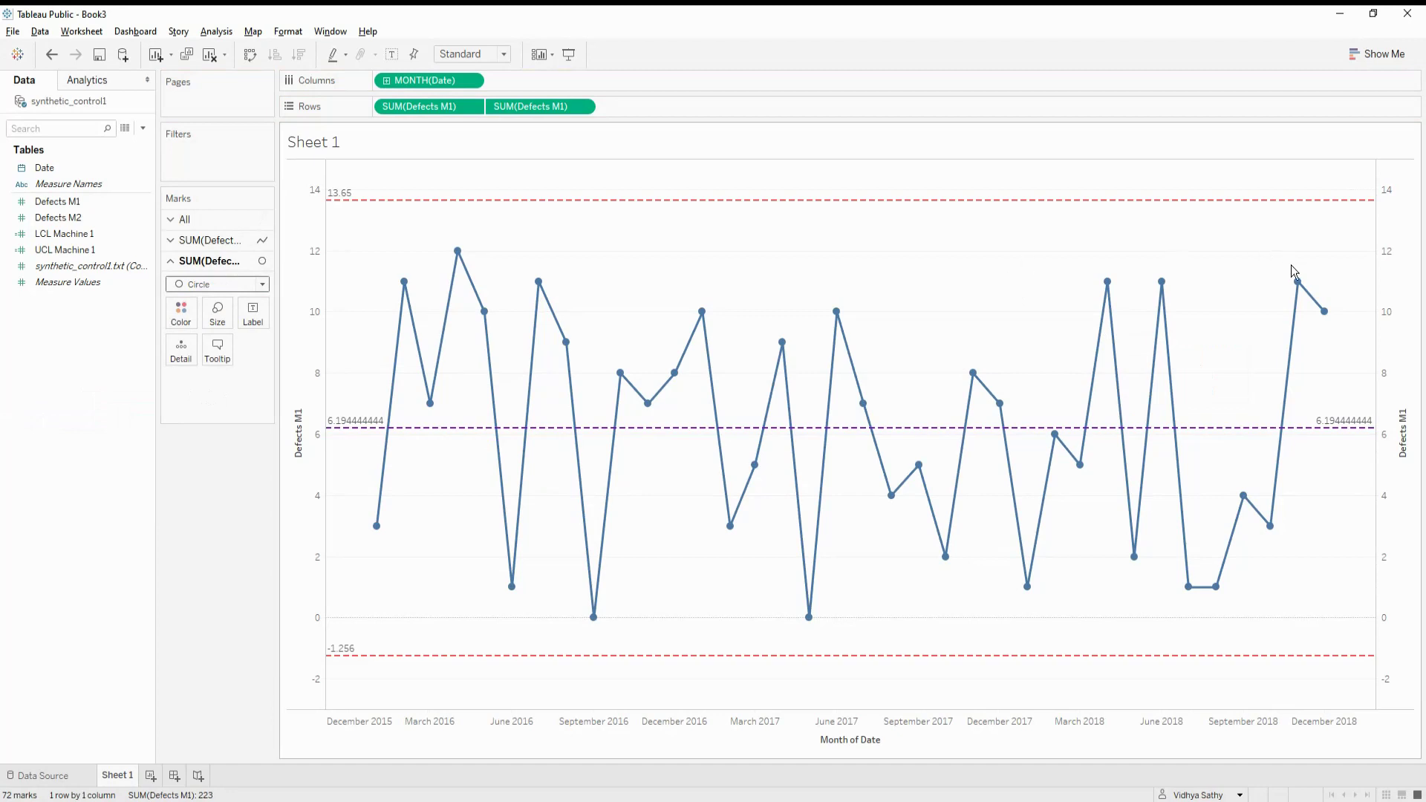
right_click(105, 396)
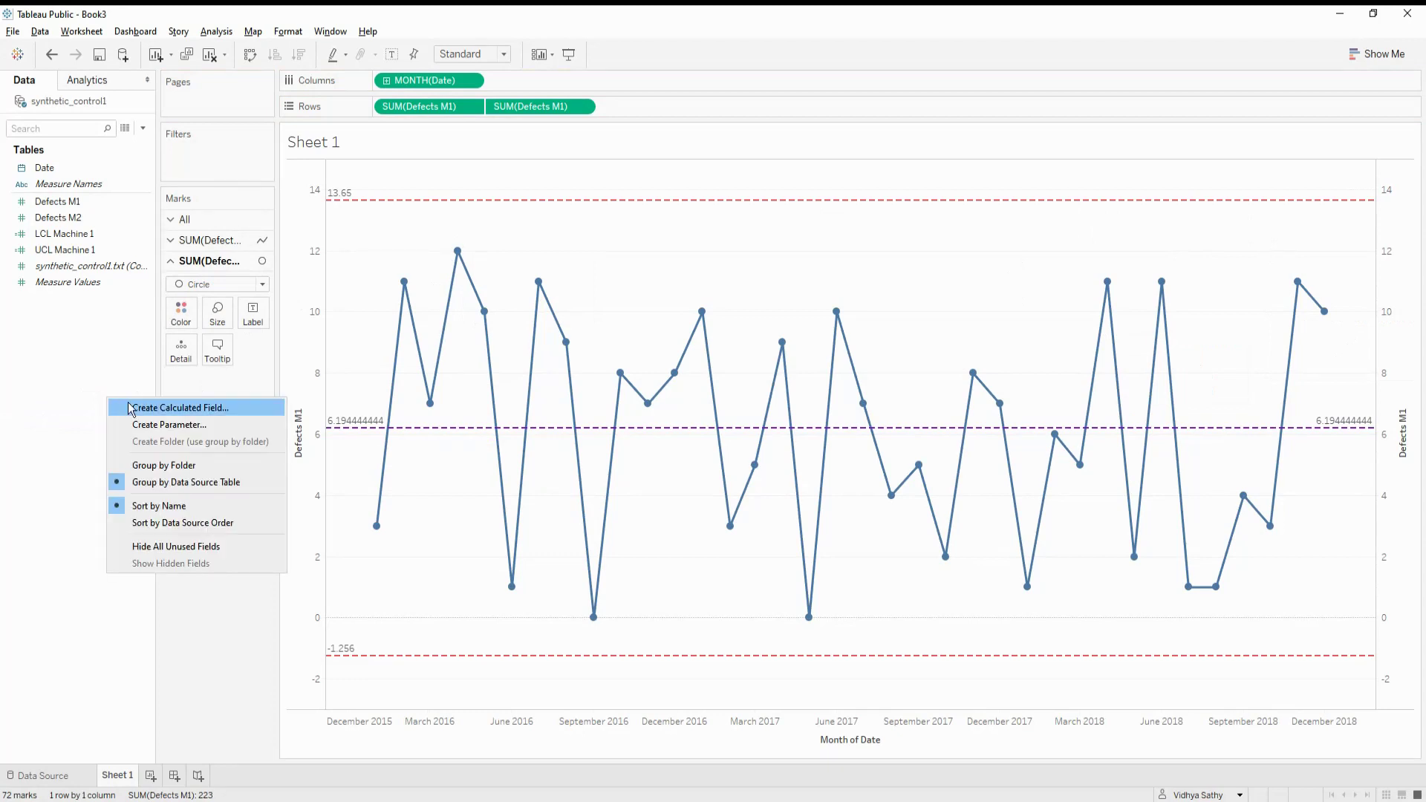
Step: Create an Outliers field: Defects M1 above UCL or below LCL Machine 1 is 'Out of Control', else 'In Control'
left_click(130, 407)
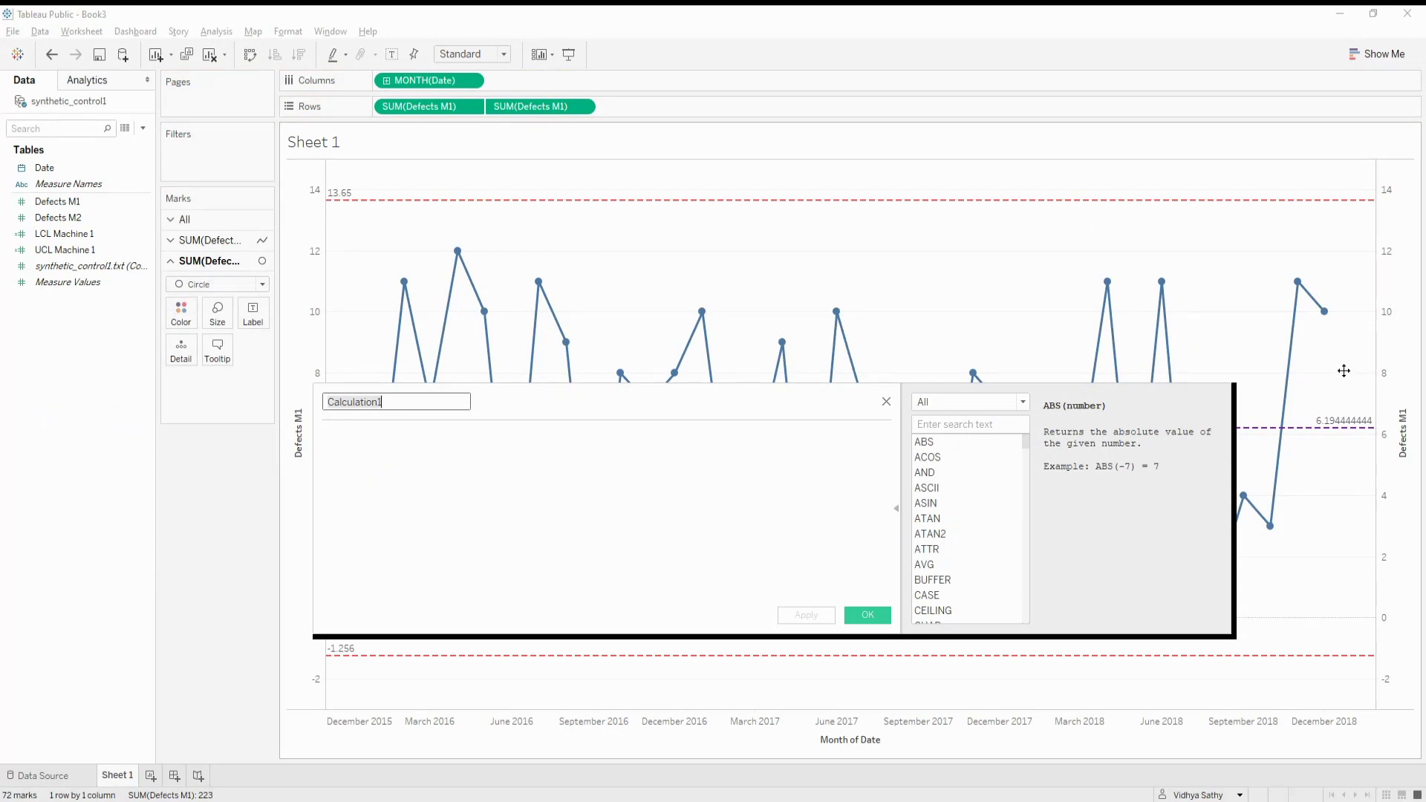
type("Outliers")
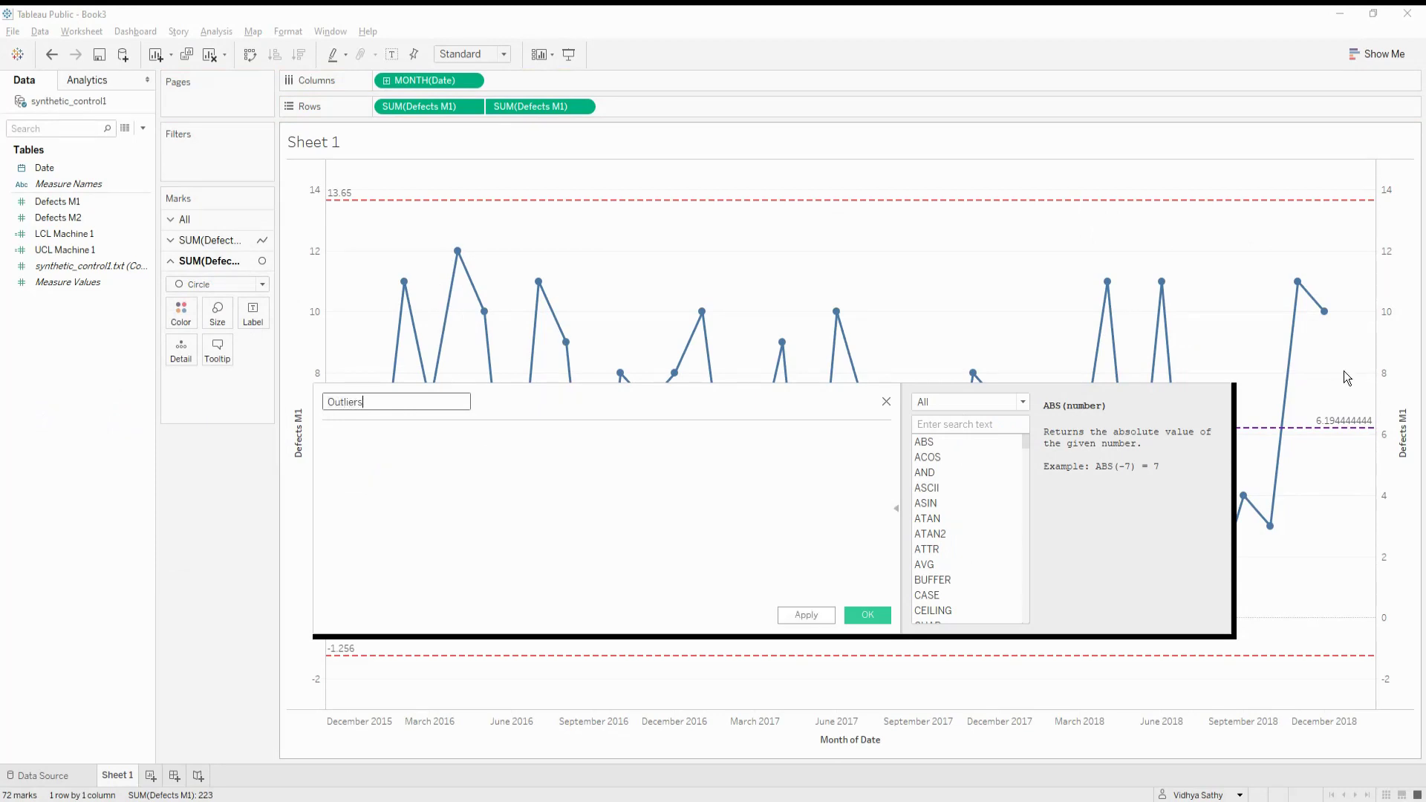
left_click(415, 487)
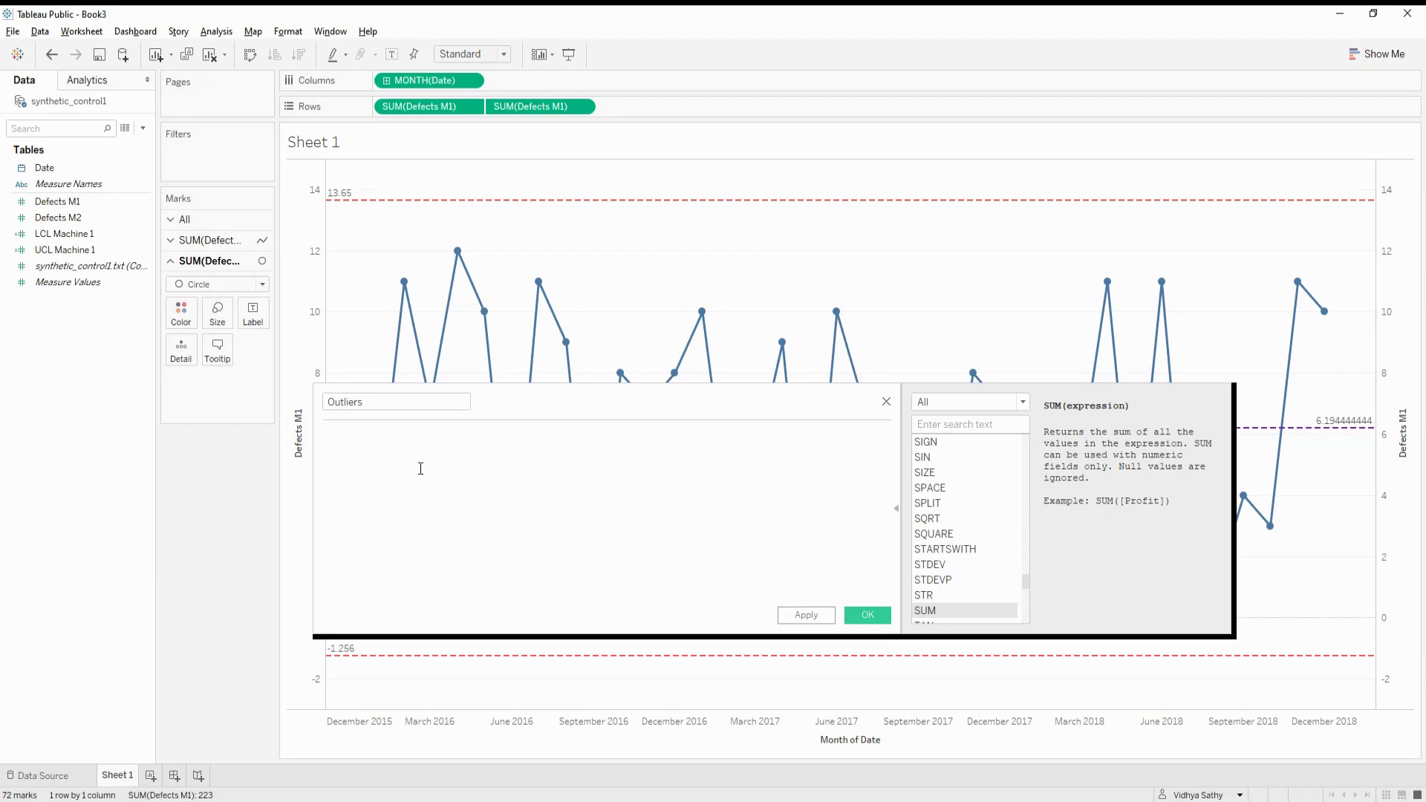
type("If SUM([Defects M1])> ([UCL Machine 1]) OR sum([Defects M1]) < [LCL Machine 1 ] Then \"Out of Control\" ELSE \"In Control\" End")
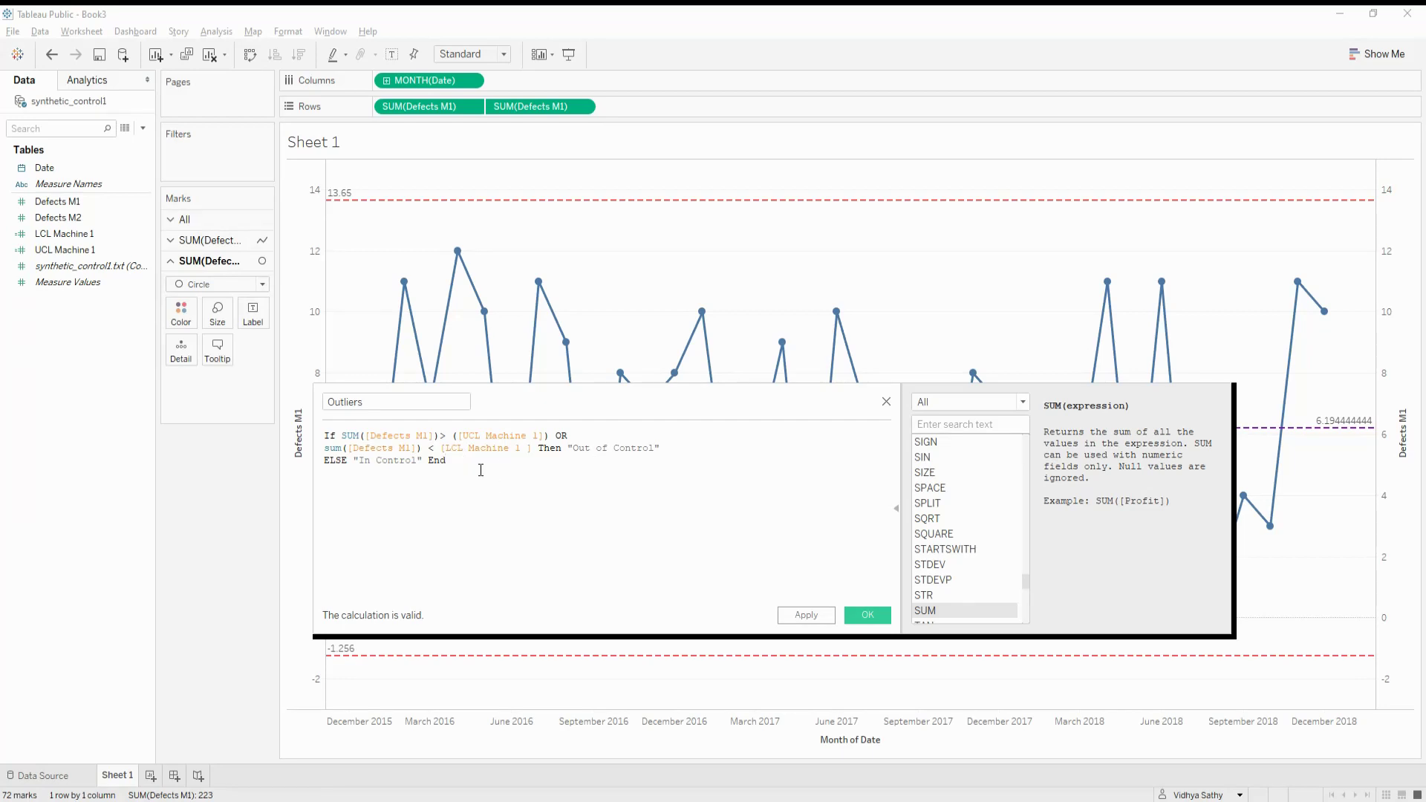
left_click(867, 615)
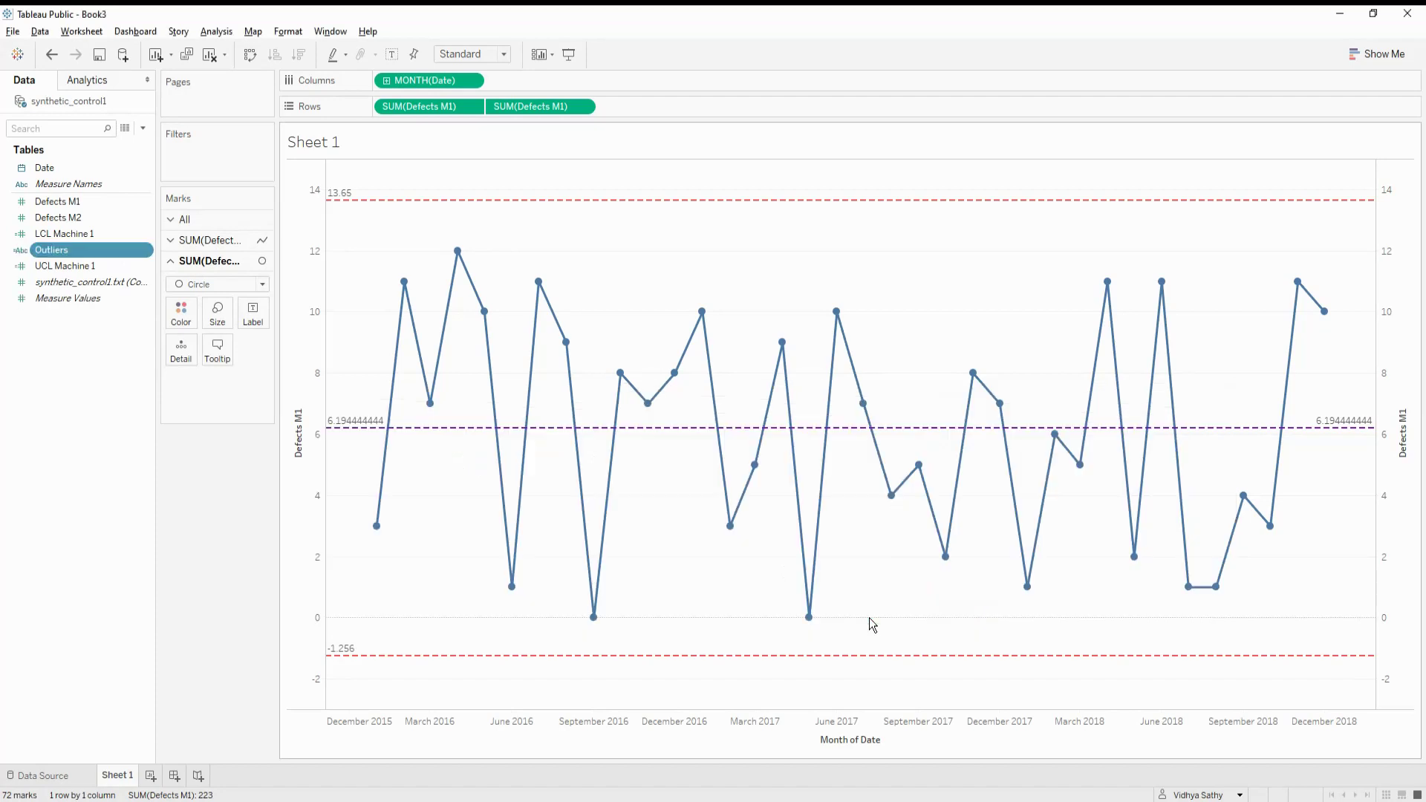
Step: Put Outliers on Color and set the In Control legend colour to green
left_click_drag(49, 252, 180, 315)
left_click(1409, 133)
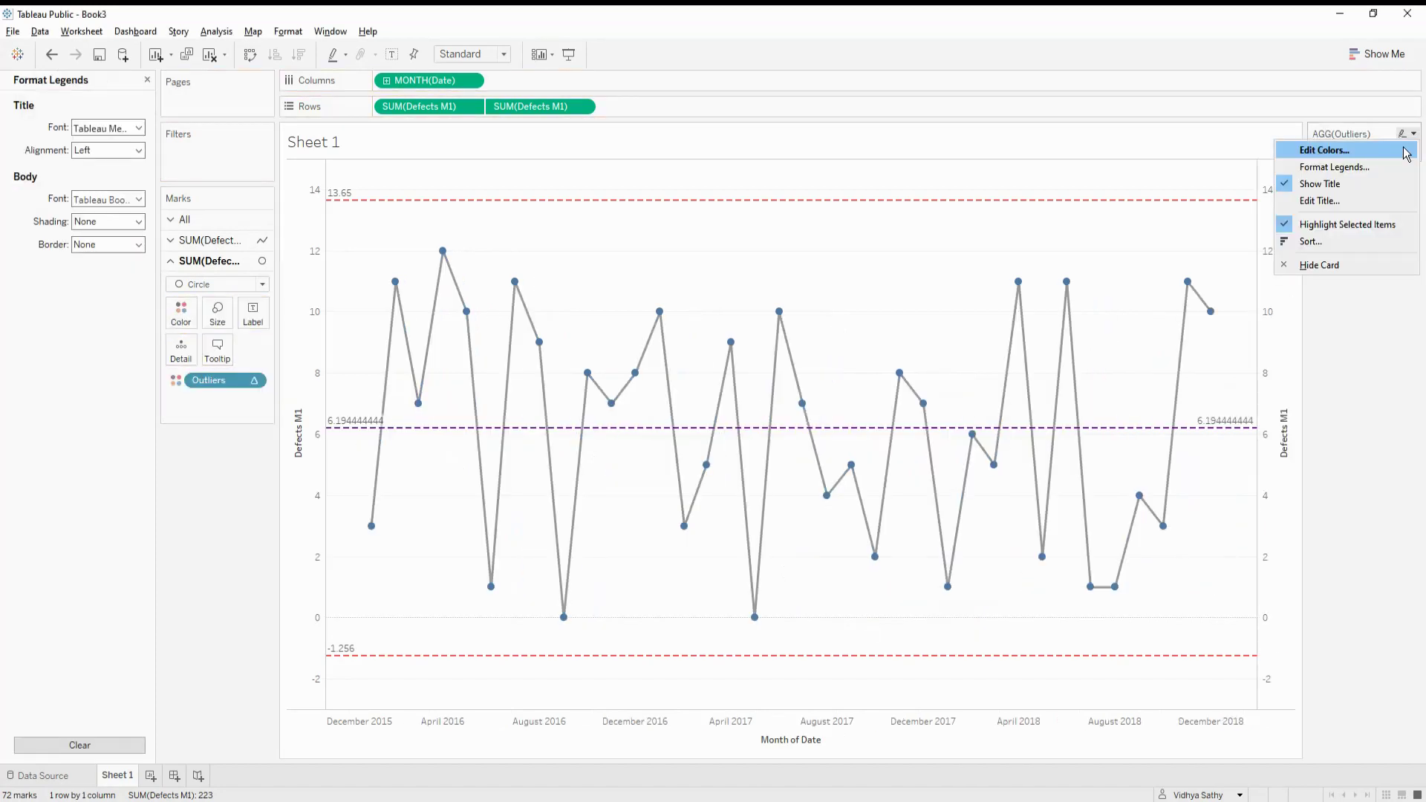
left_click(1403, 150)
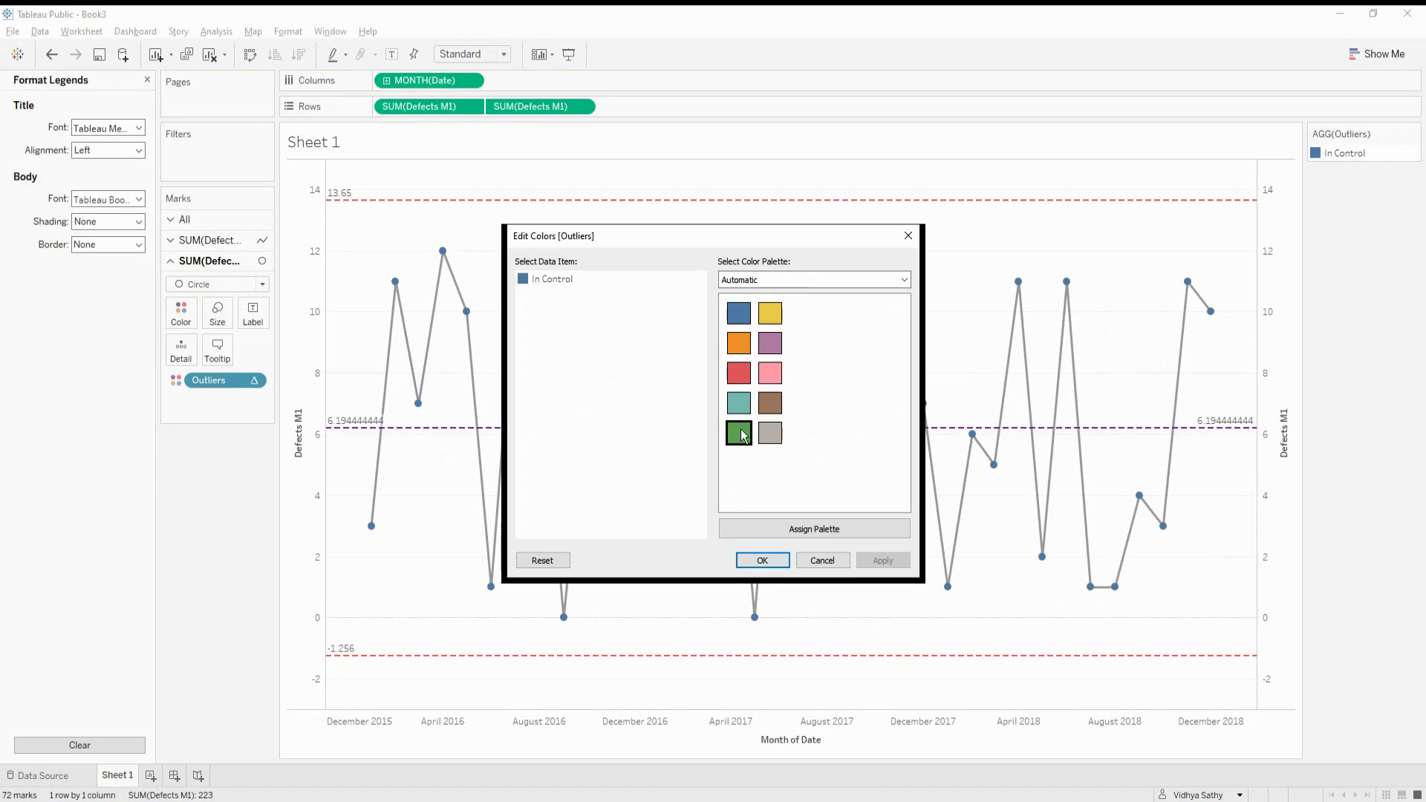
left_click(540, 282)
left_click(736, 437)
left_click(880, 559)
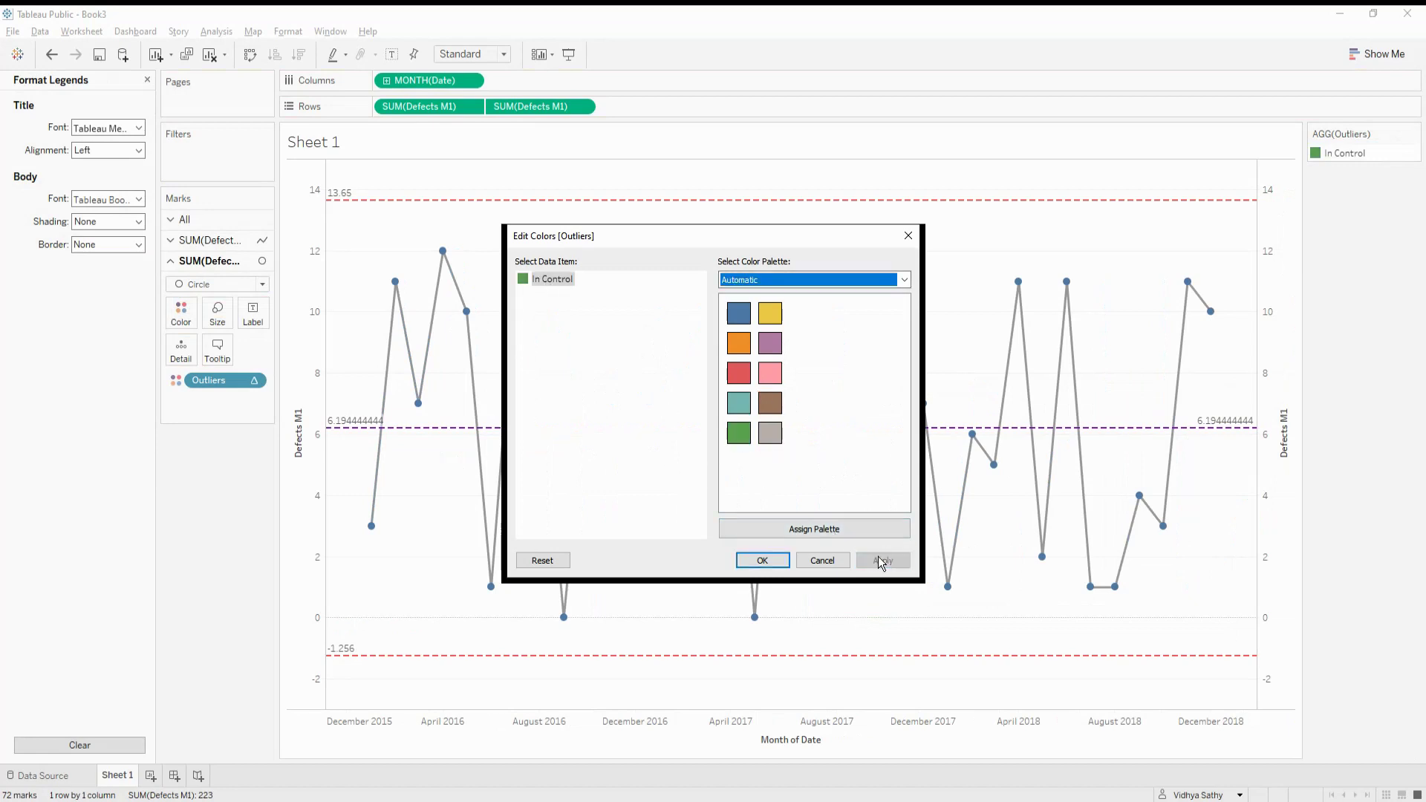
left_click(762, 560)
mouse_move(1068, 354)
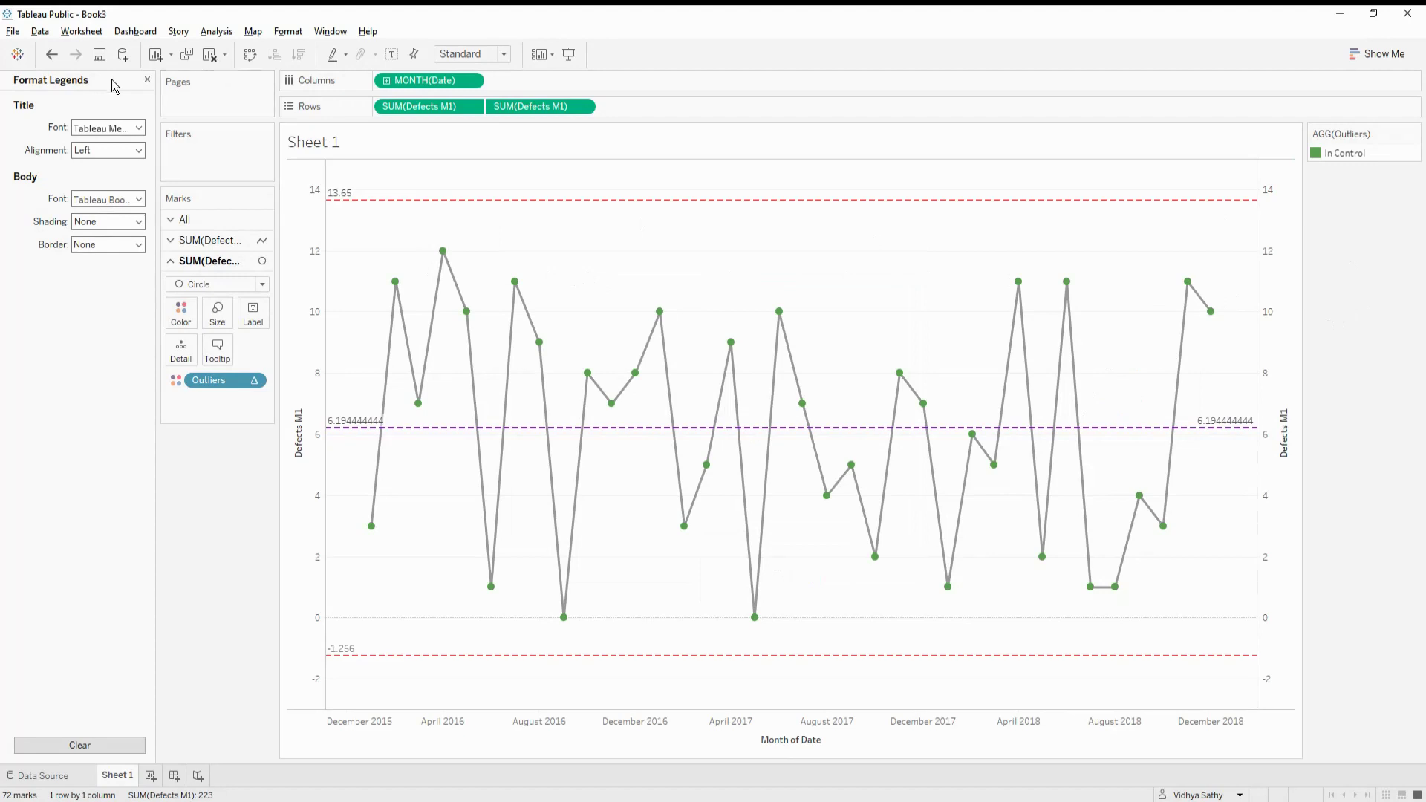
left_click(146, 81)
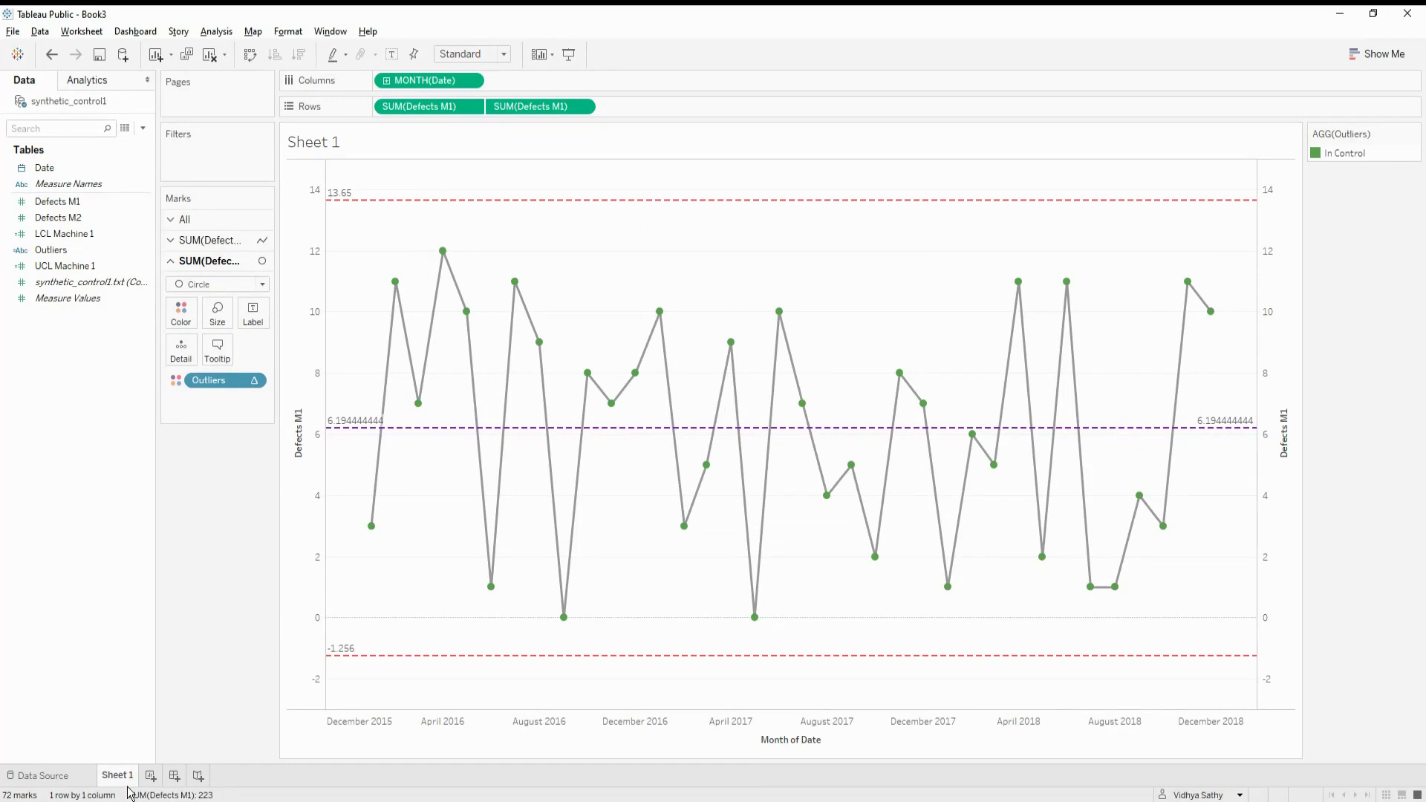
Step: Replace the sheet title with 'Control Chart - Normal Operation'
right_click(333, 154)
left_click(349, 159)
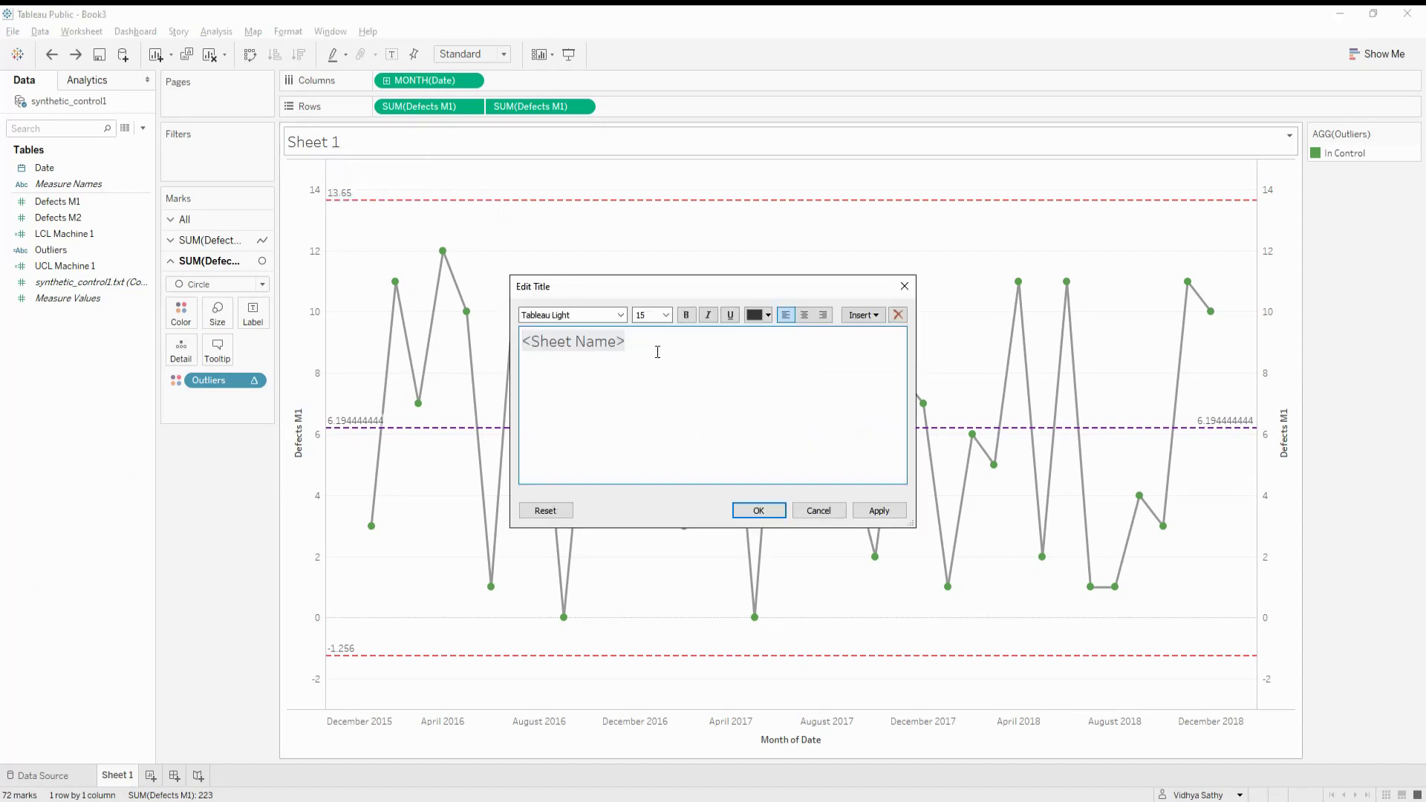
key("ctrl+a")
type("Co")
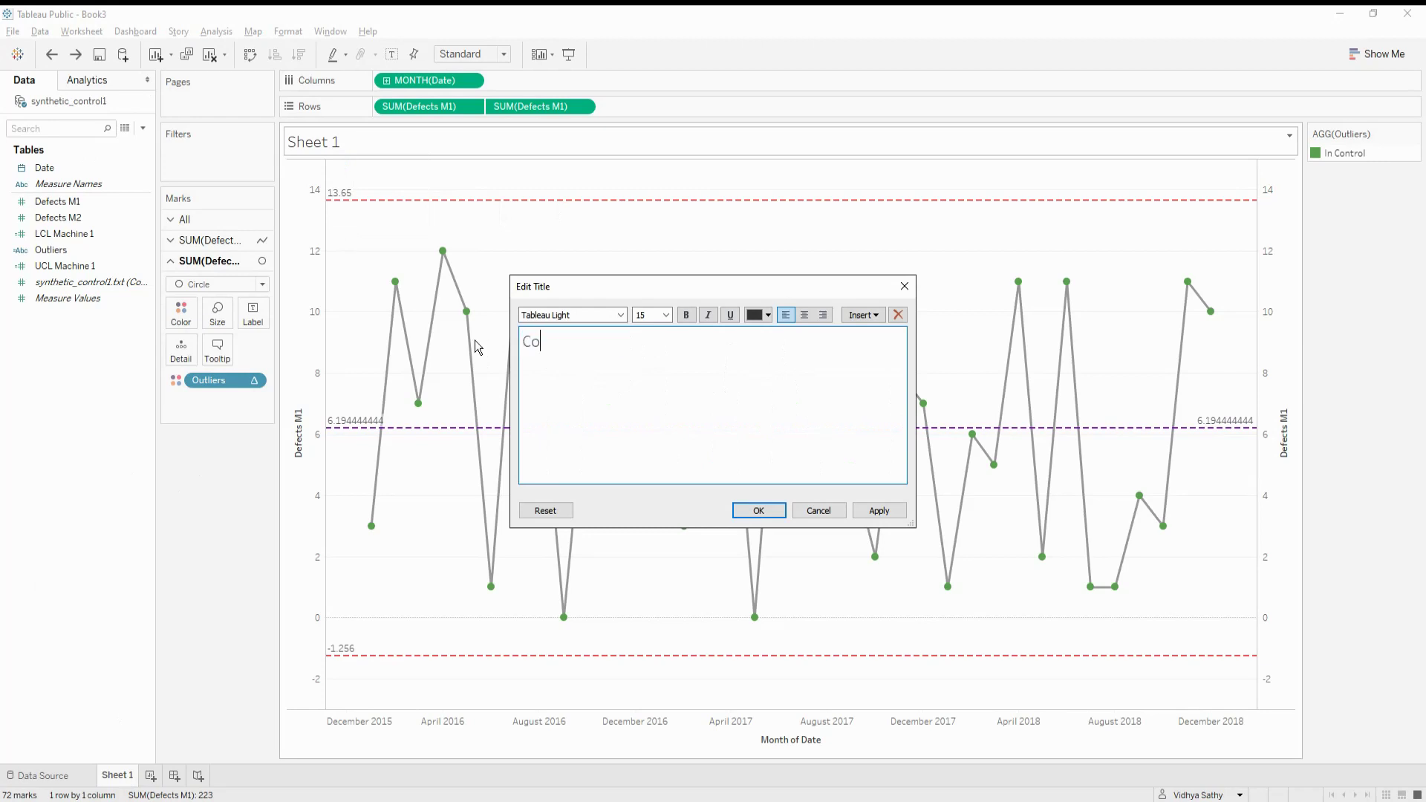
type("ntrol Chart - Normal Operation")
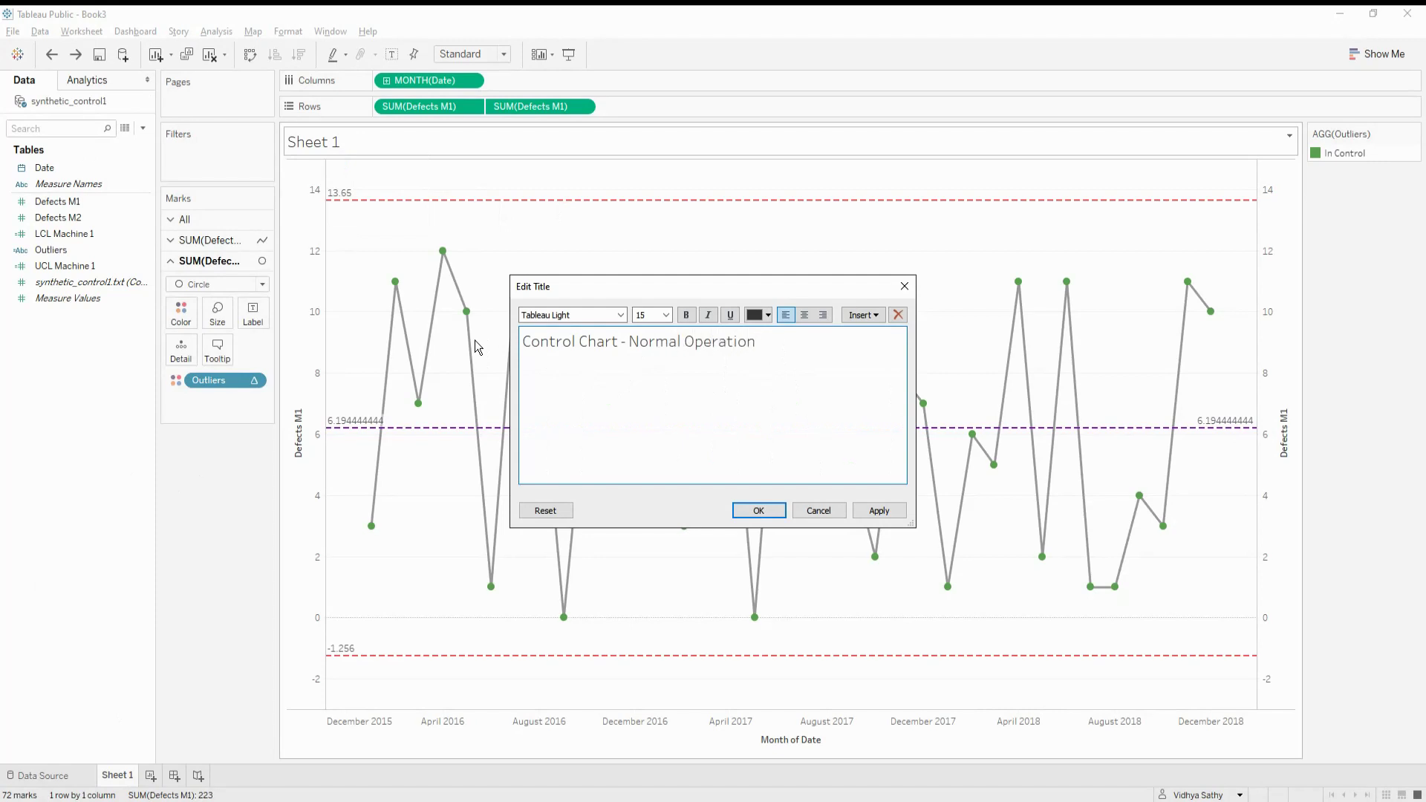
Step: Format the title as Tableau Bold 18, bold, underlined and centred
left_click_drag(820, 350, 521, 349)
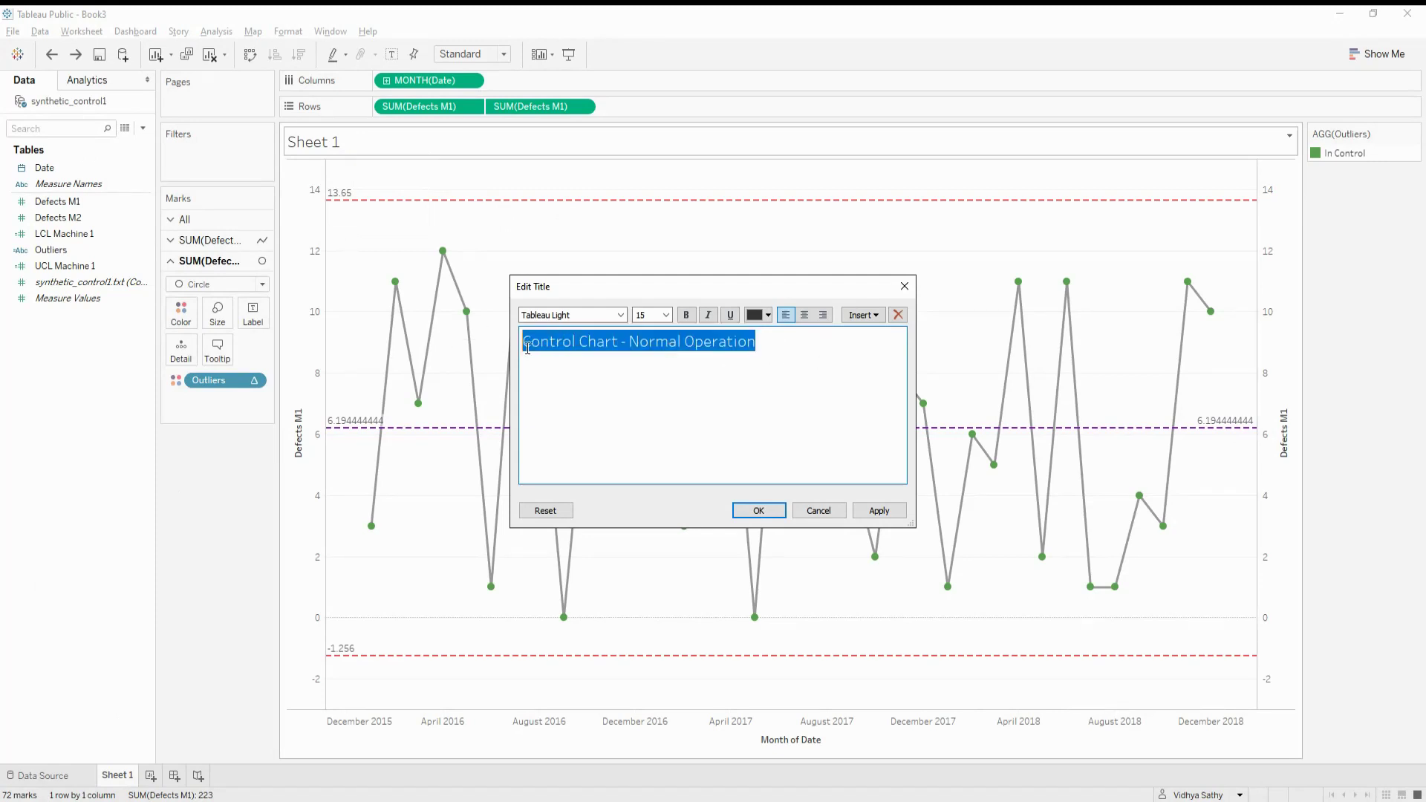
left_click(666, 315)
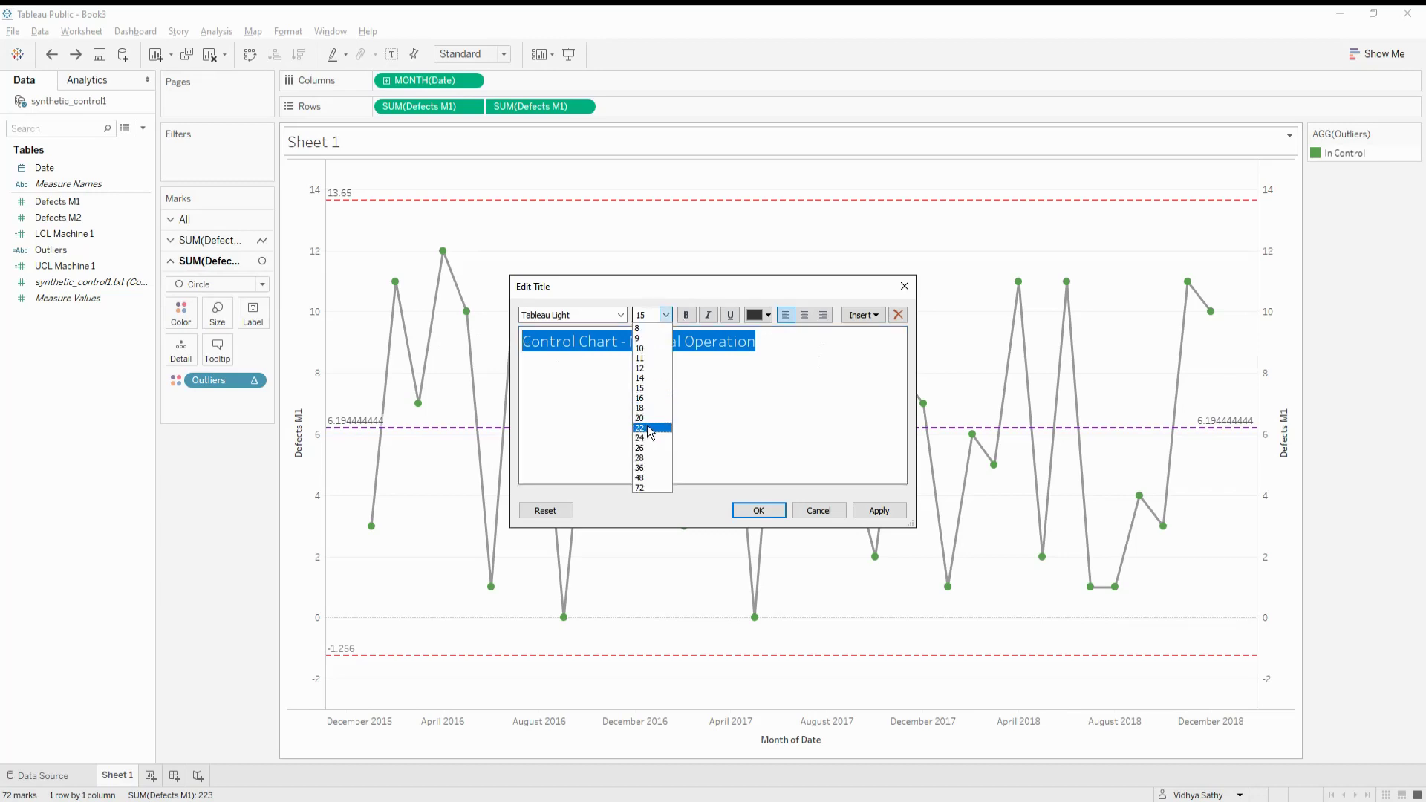
left_click(643, 418)
left_click(686, 315)
left_click(730, 315)
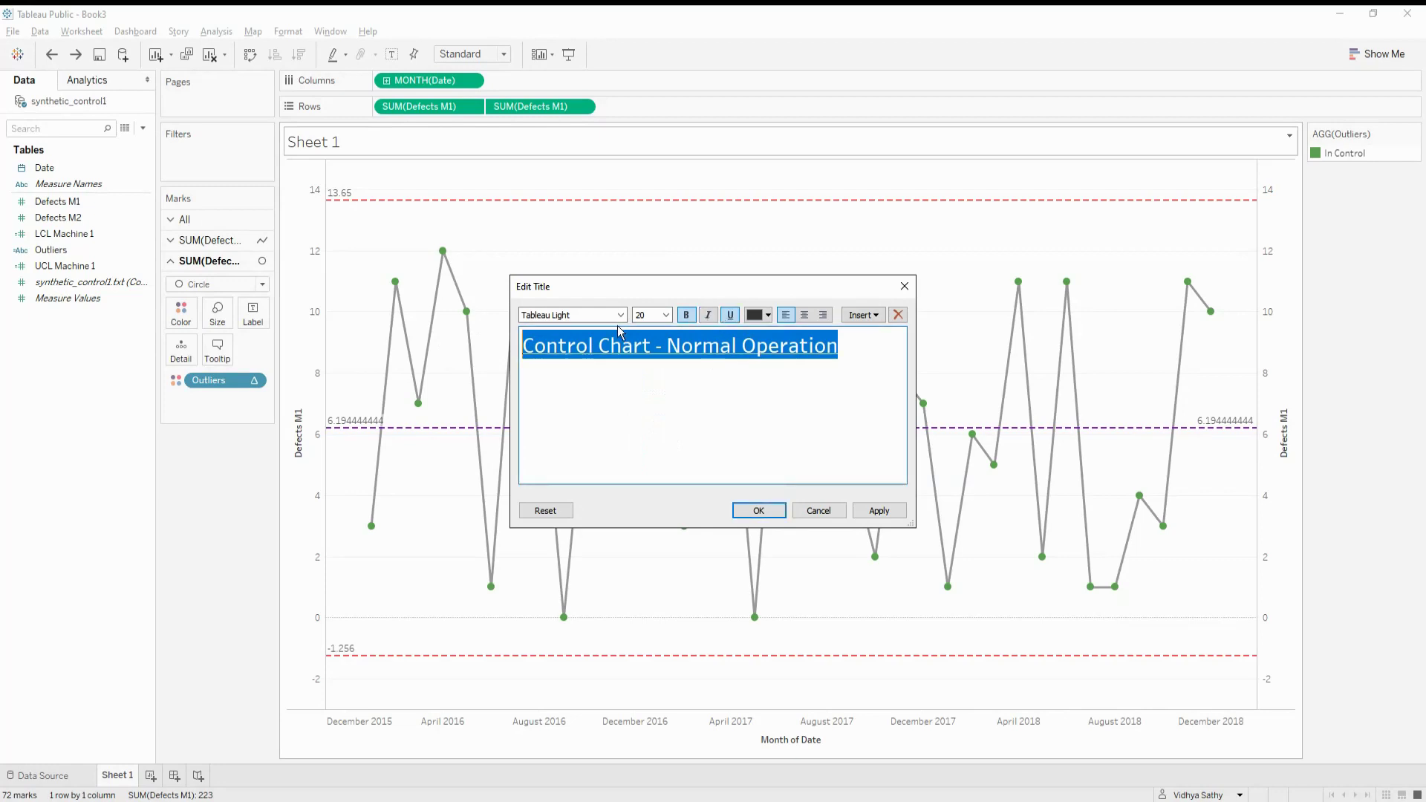
left_click(621, 315)
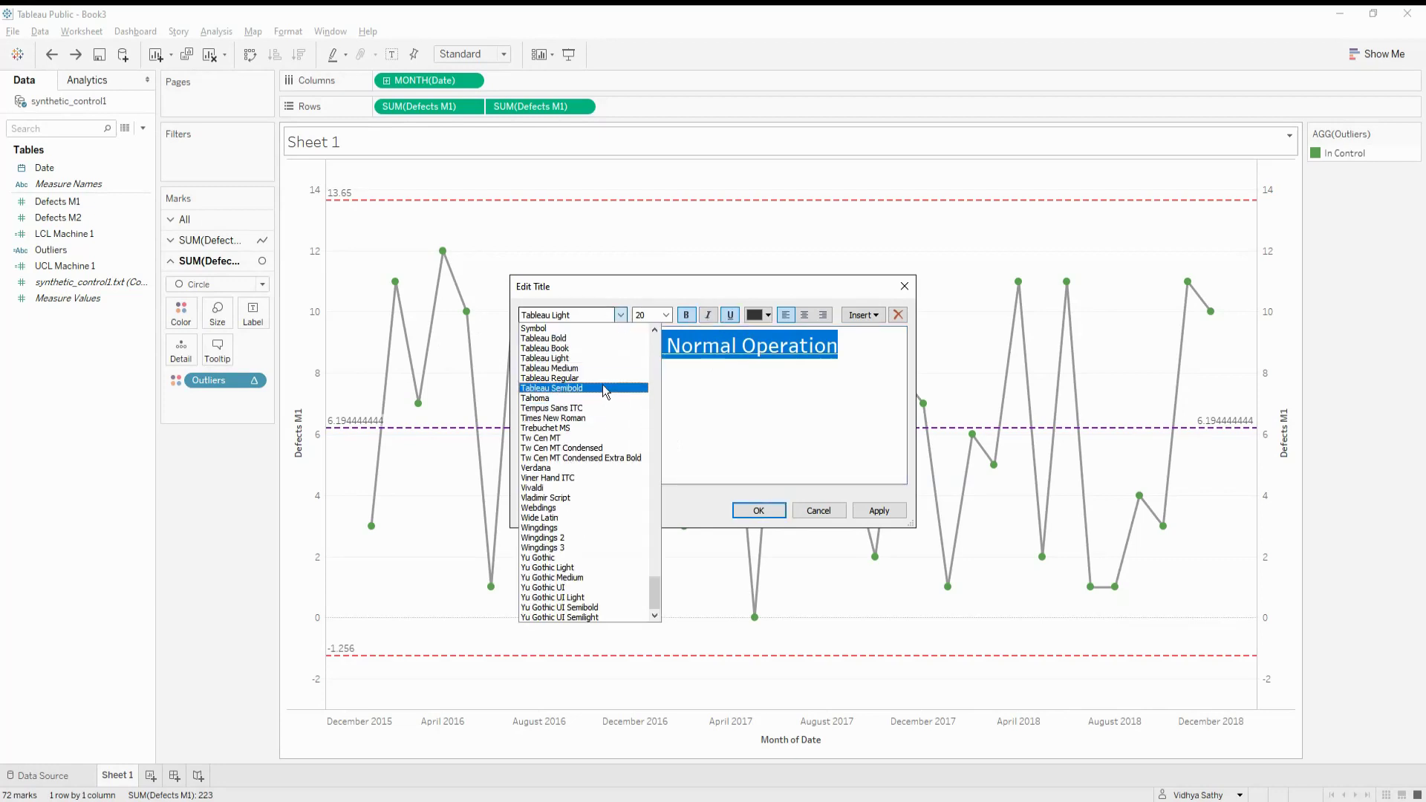
left_click(609, 338)
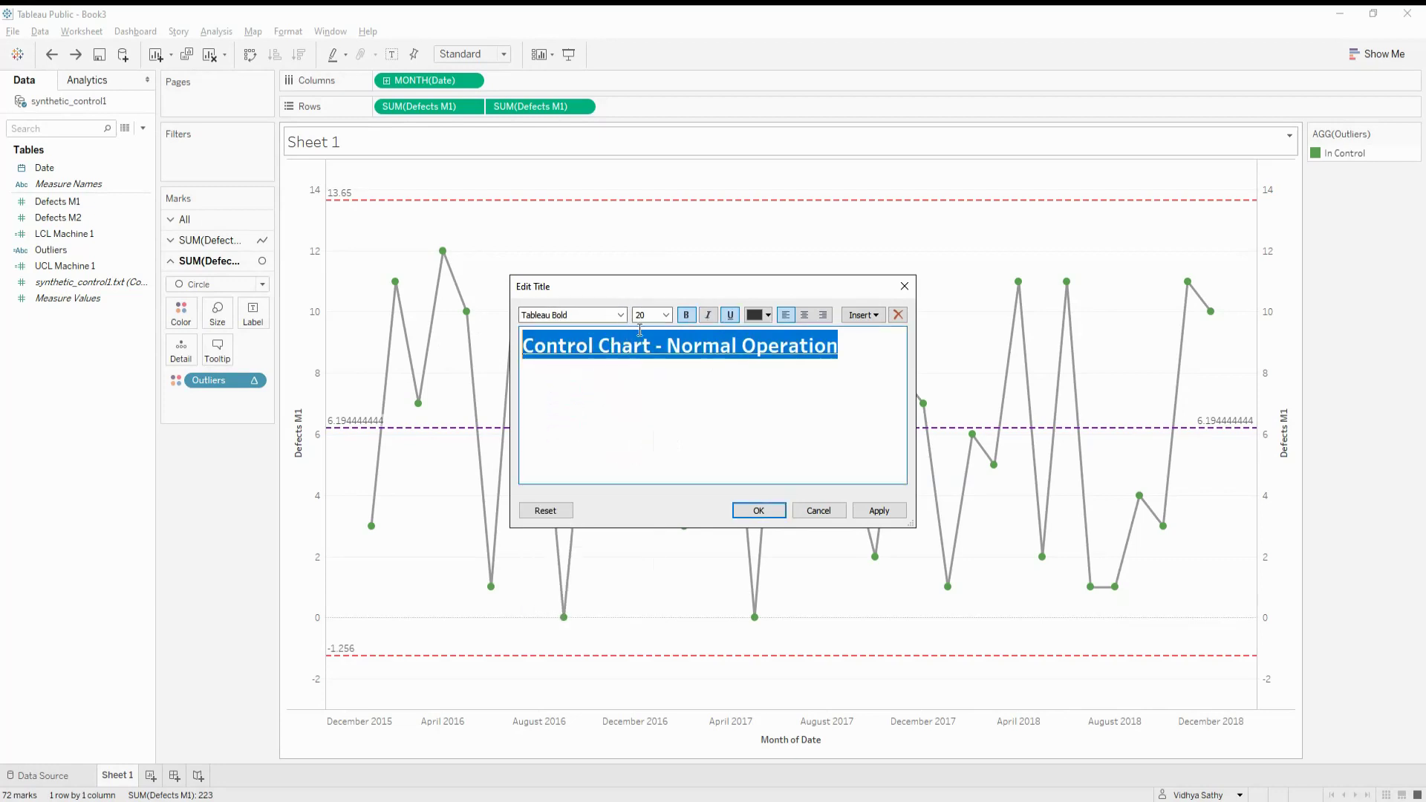
left_click(666, 315)
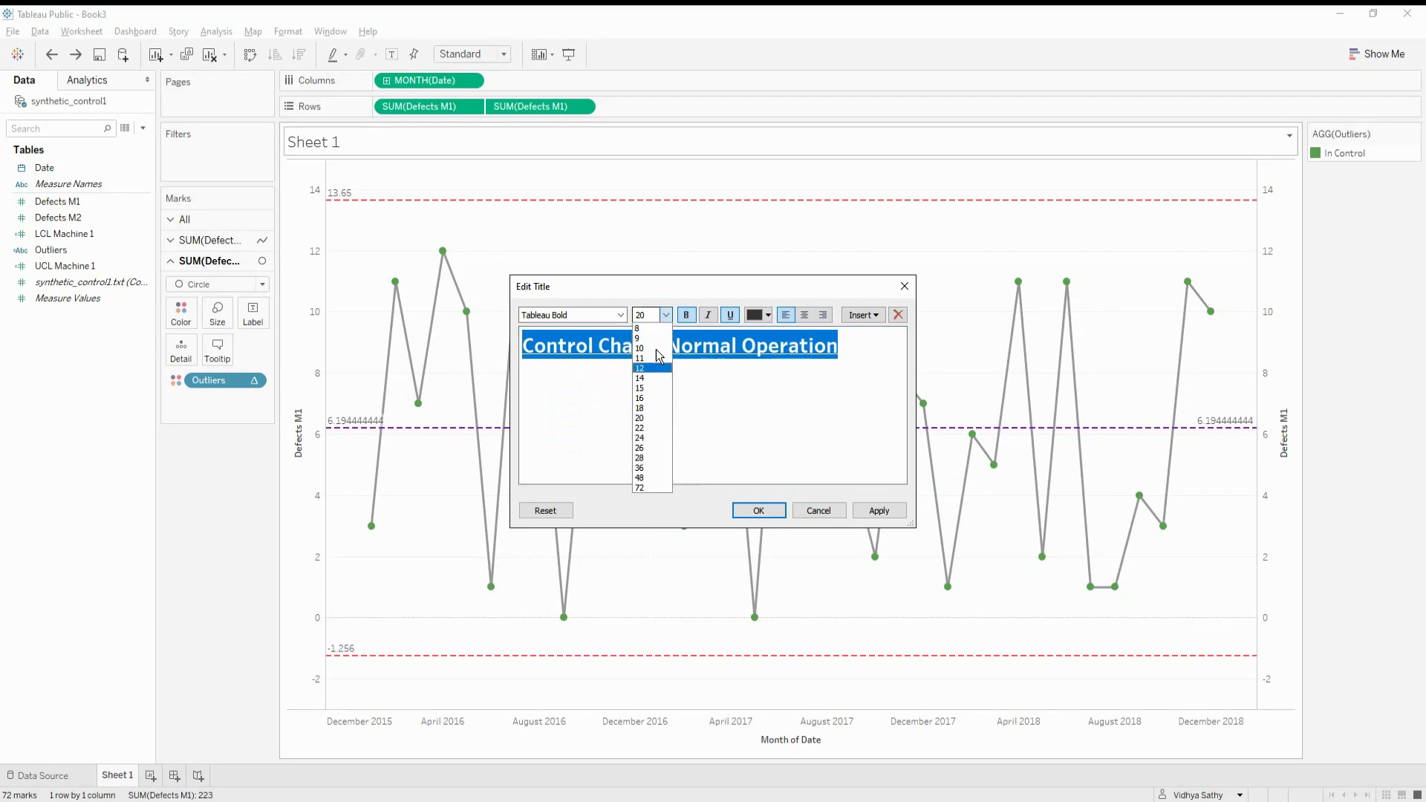
left_click(654, 407)
left_click(878, 510)
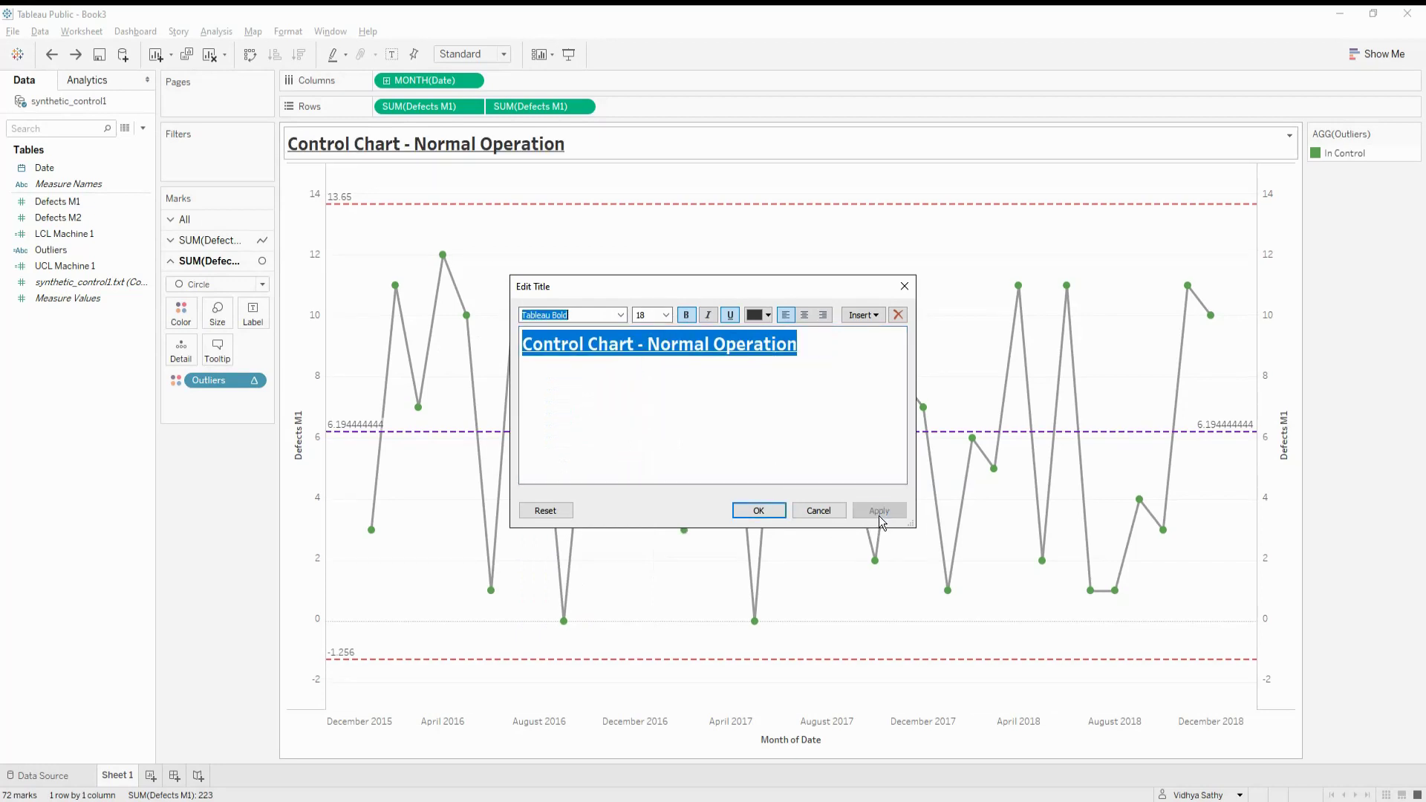
left_click(804, 315)
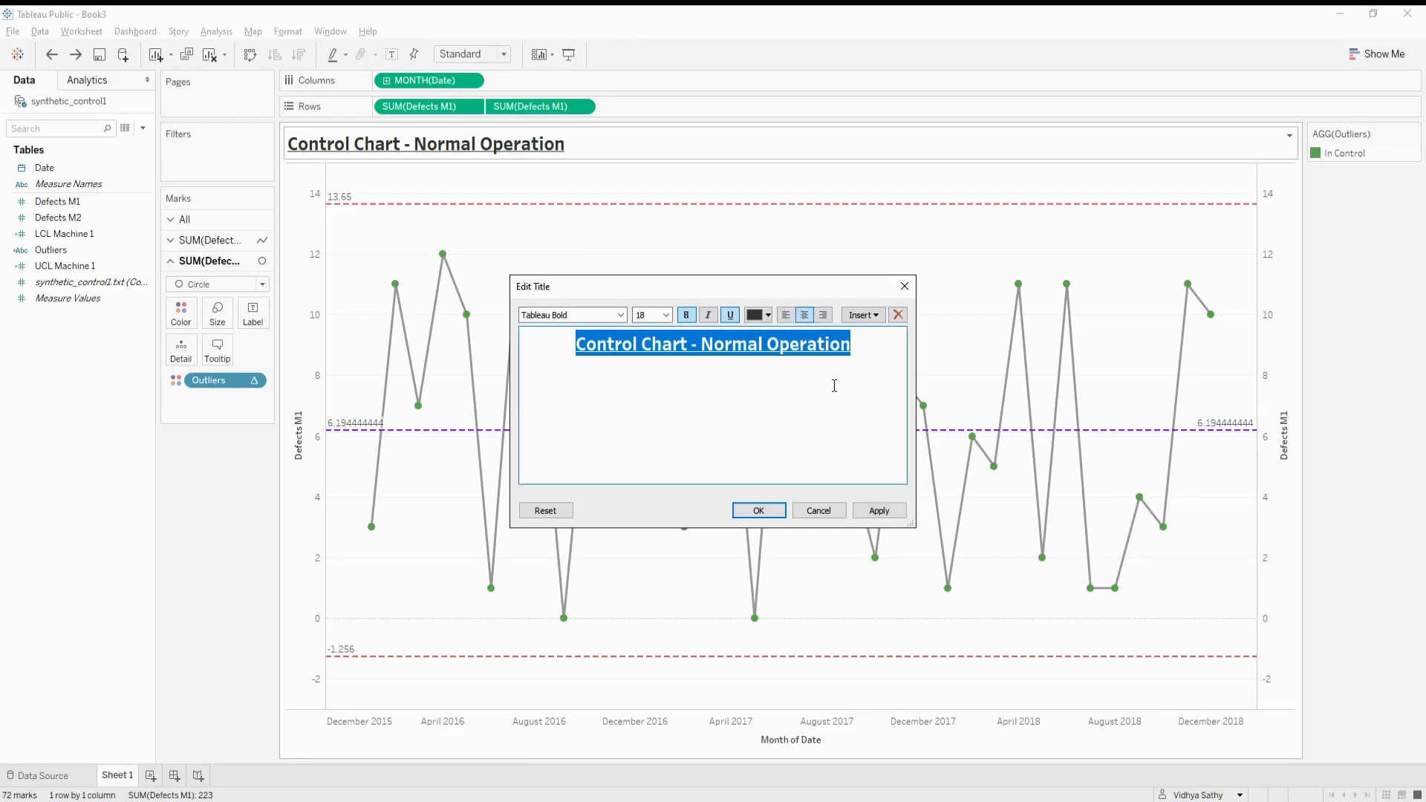
left_click(880, 513)
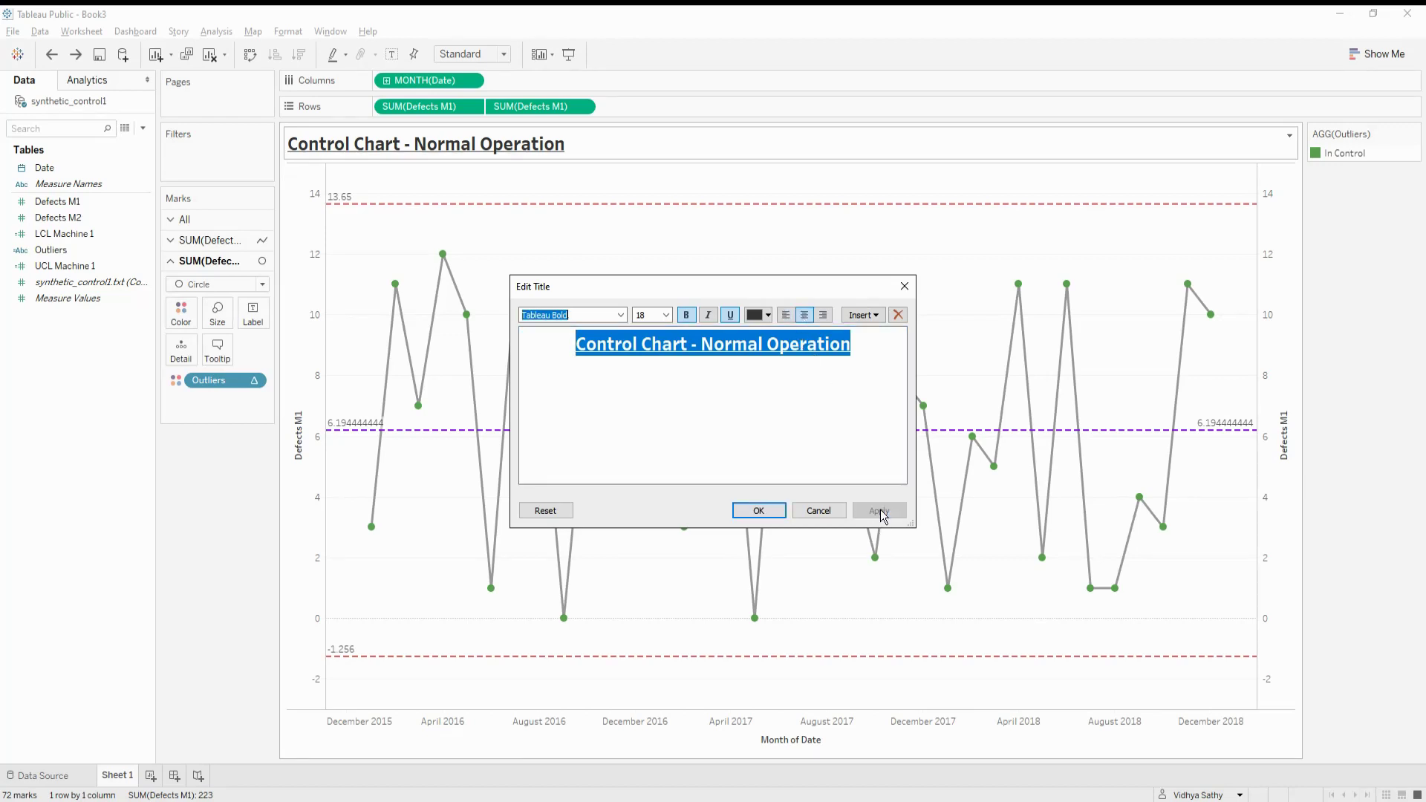
left_click(755, 511)
Step: Retitle the left Defects M1 axis to 'Defects Machine A' and close the axis dialog
right_click(306, 437)
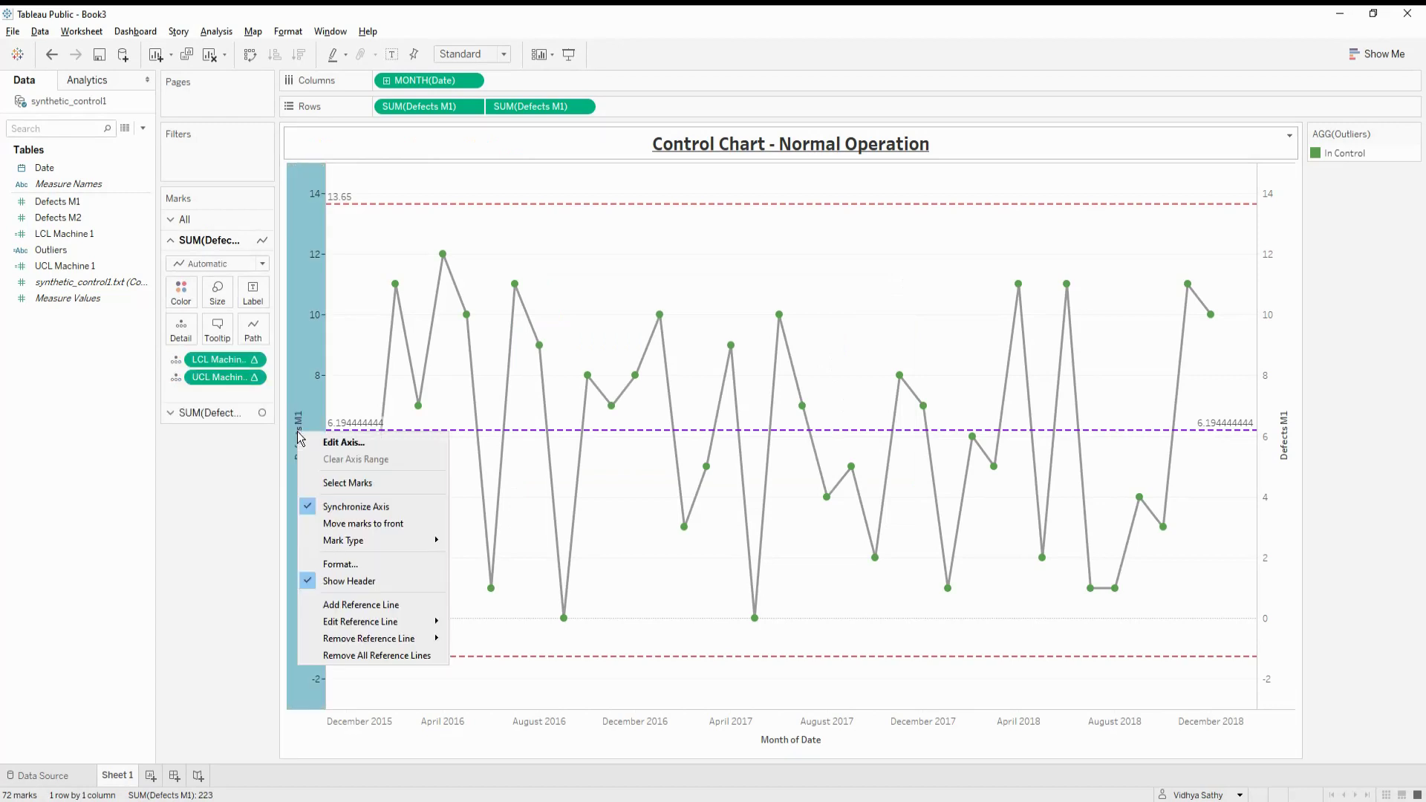
key("Escape")
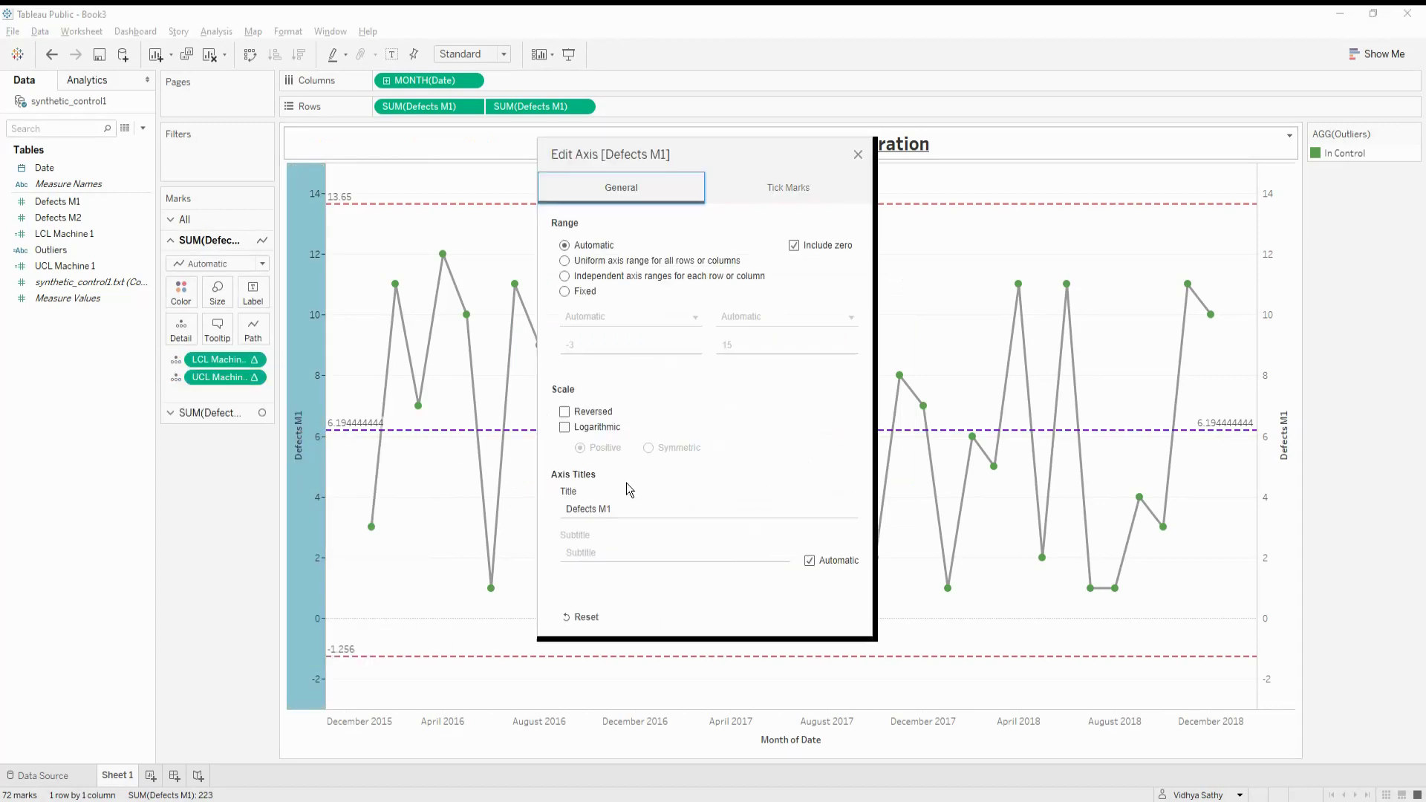
triple_click(621, 513)
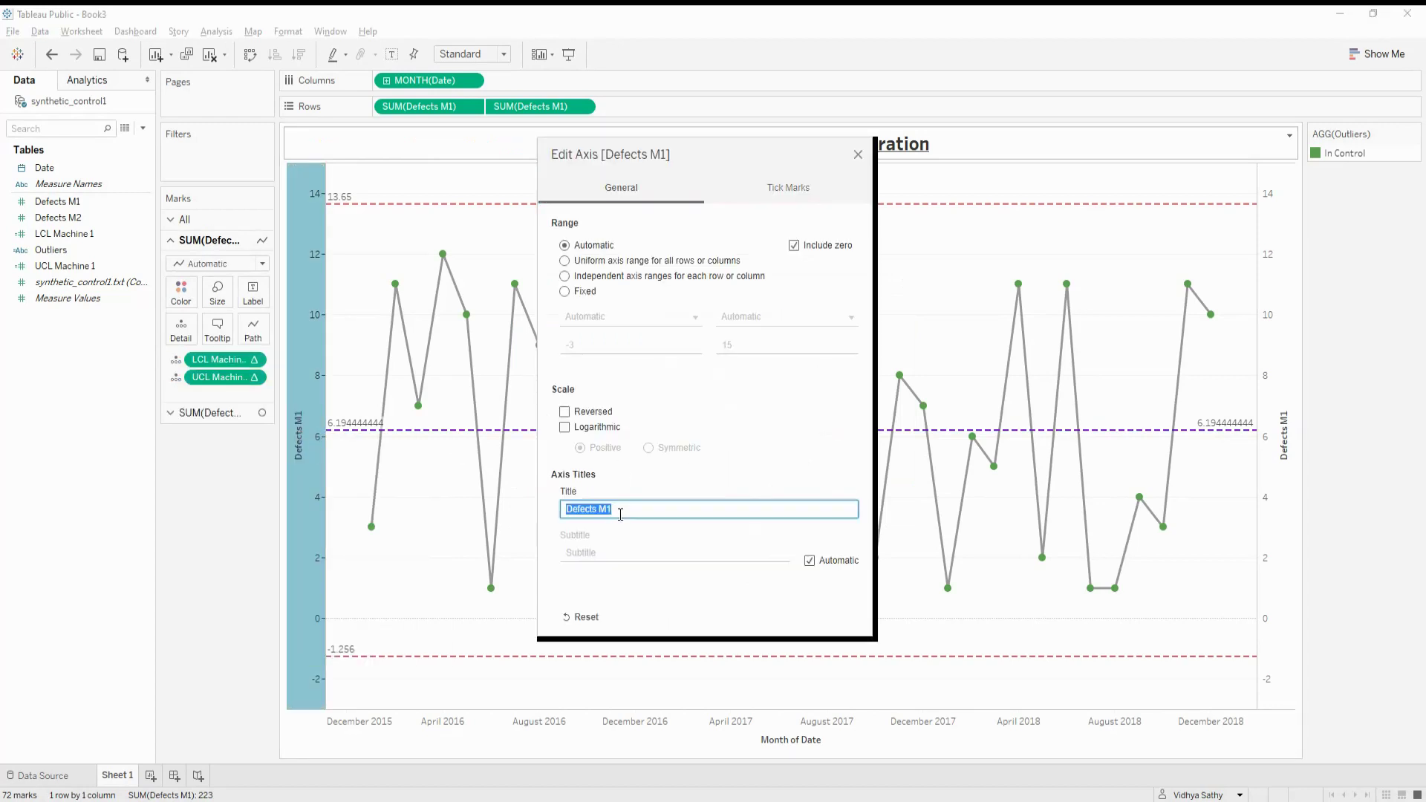
left_click(621, 509)
key("BackSpace")
key("BackSpace")
type("for")
type(" M1")
type("e ")
type("A")
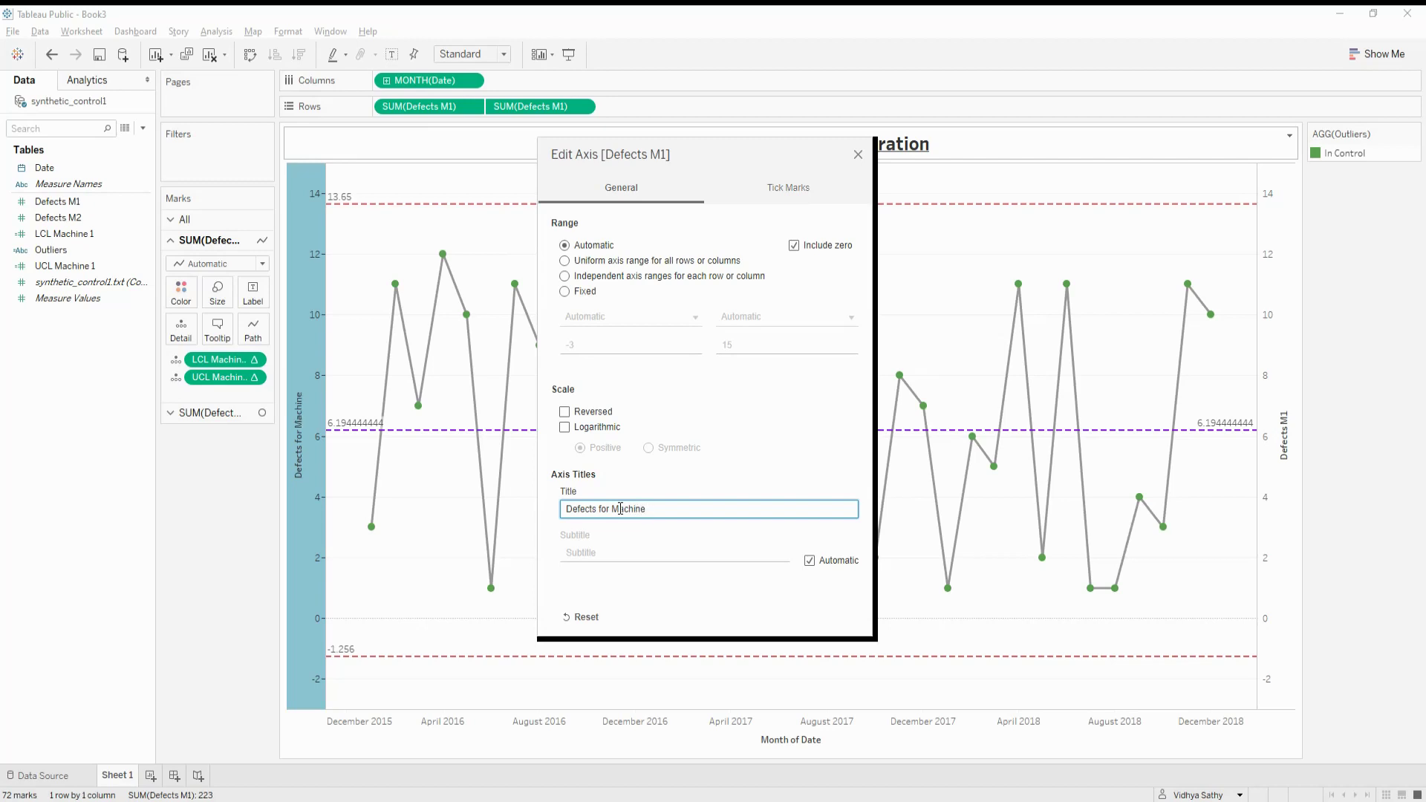
type("A")
left_click(603, 509)
key("BackSpace")
key("BackSpace")
key("BackSpace")
key("BackSpace")
key("BackSpace")
left_click(857, 154)
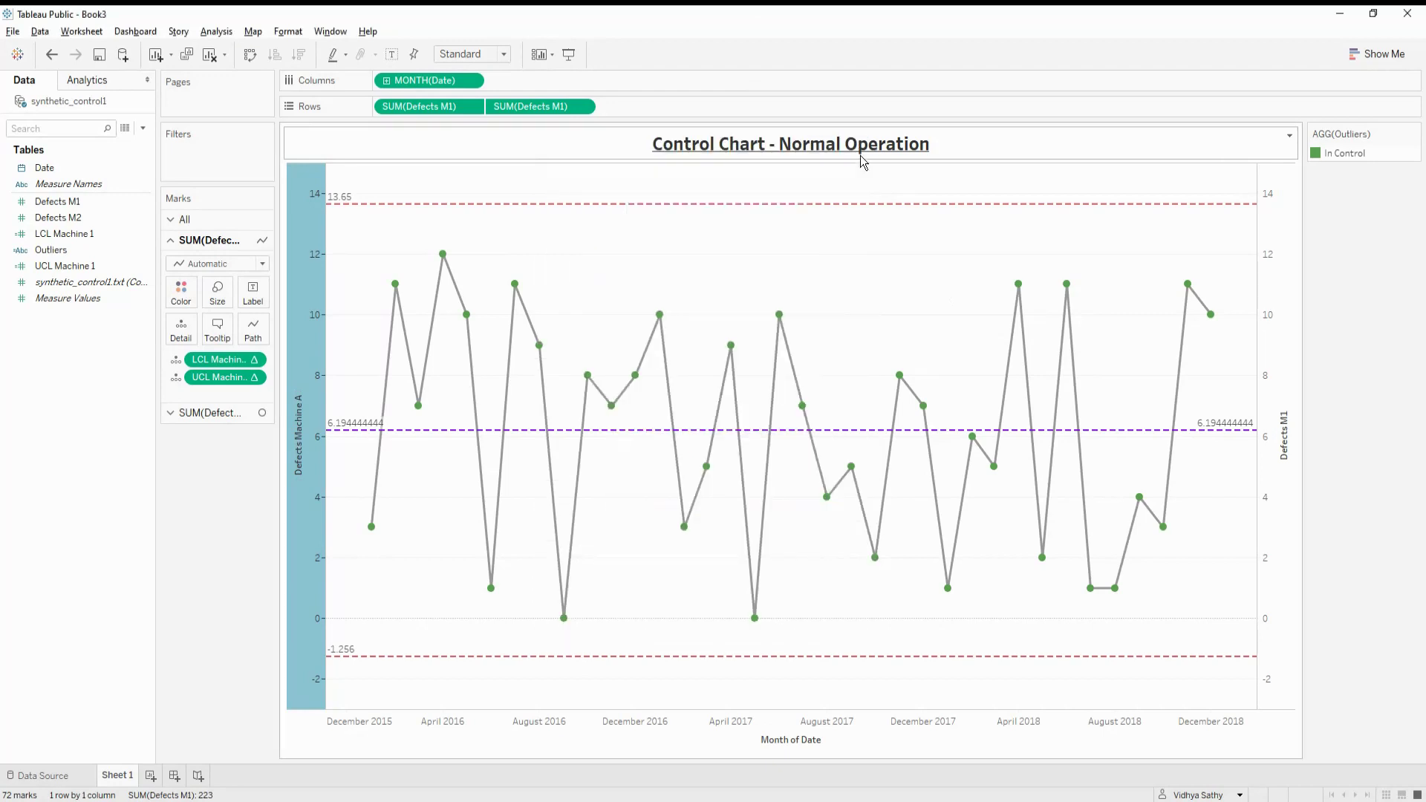
Step: Clear the 'Month of Date' title from the chart's date axis
right_click(778, 735)
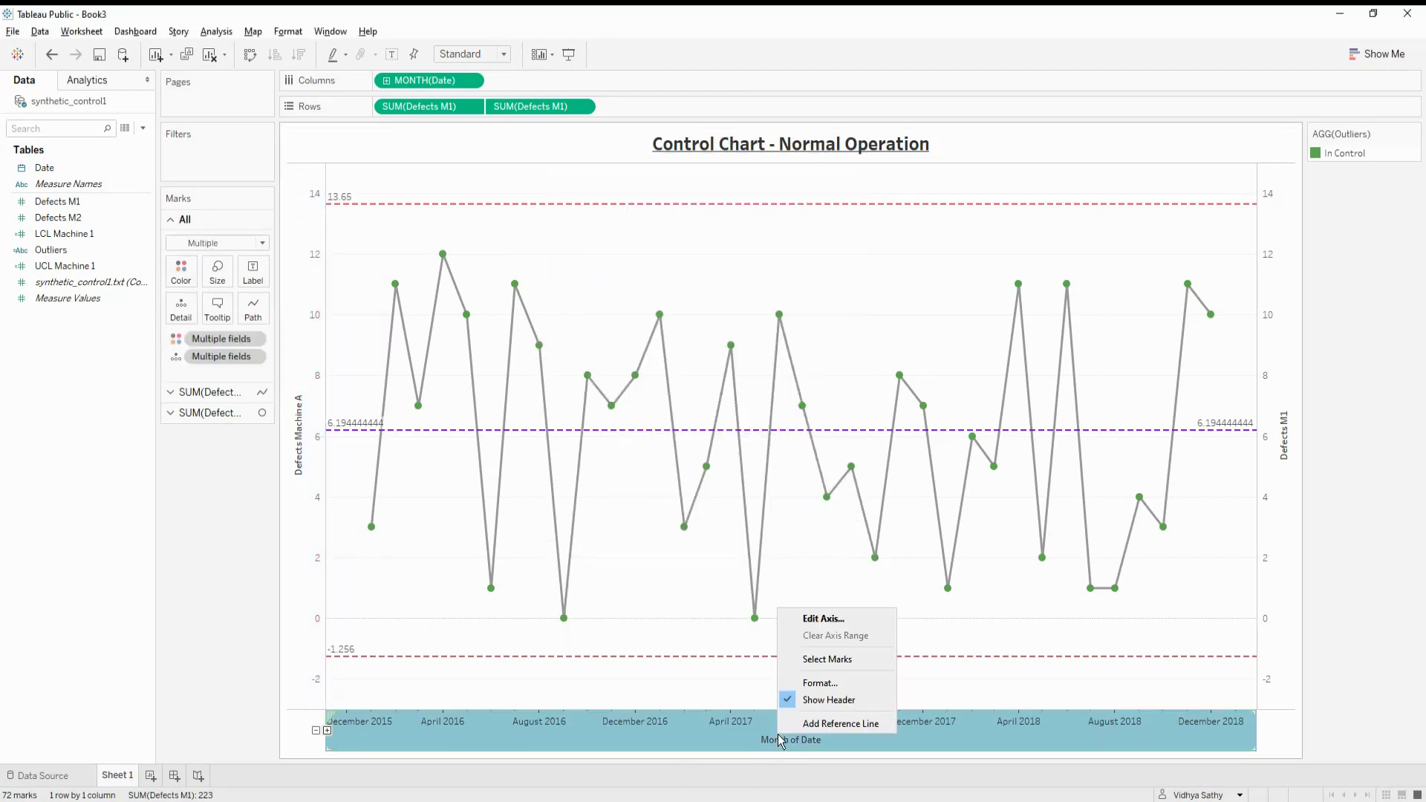
left_click(847, 621)
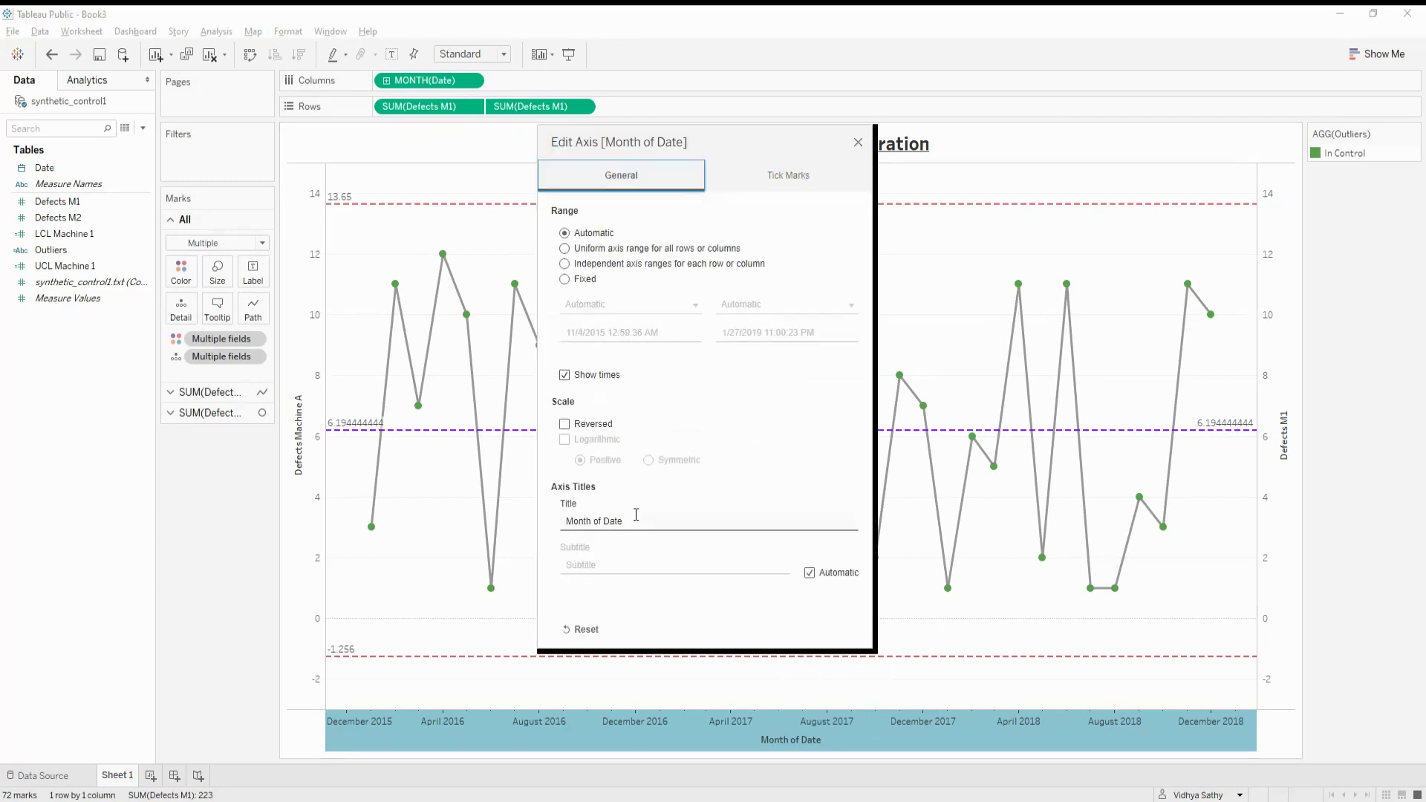
left_click(748, 524)
key("BackSpace")
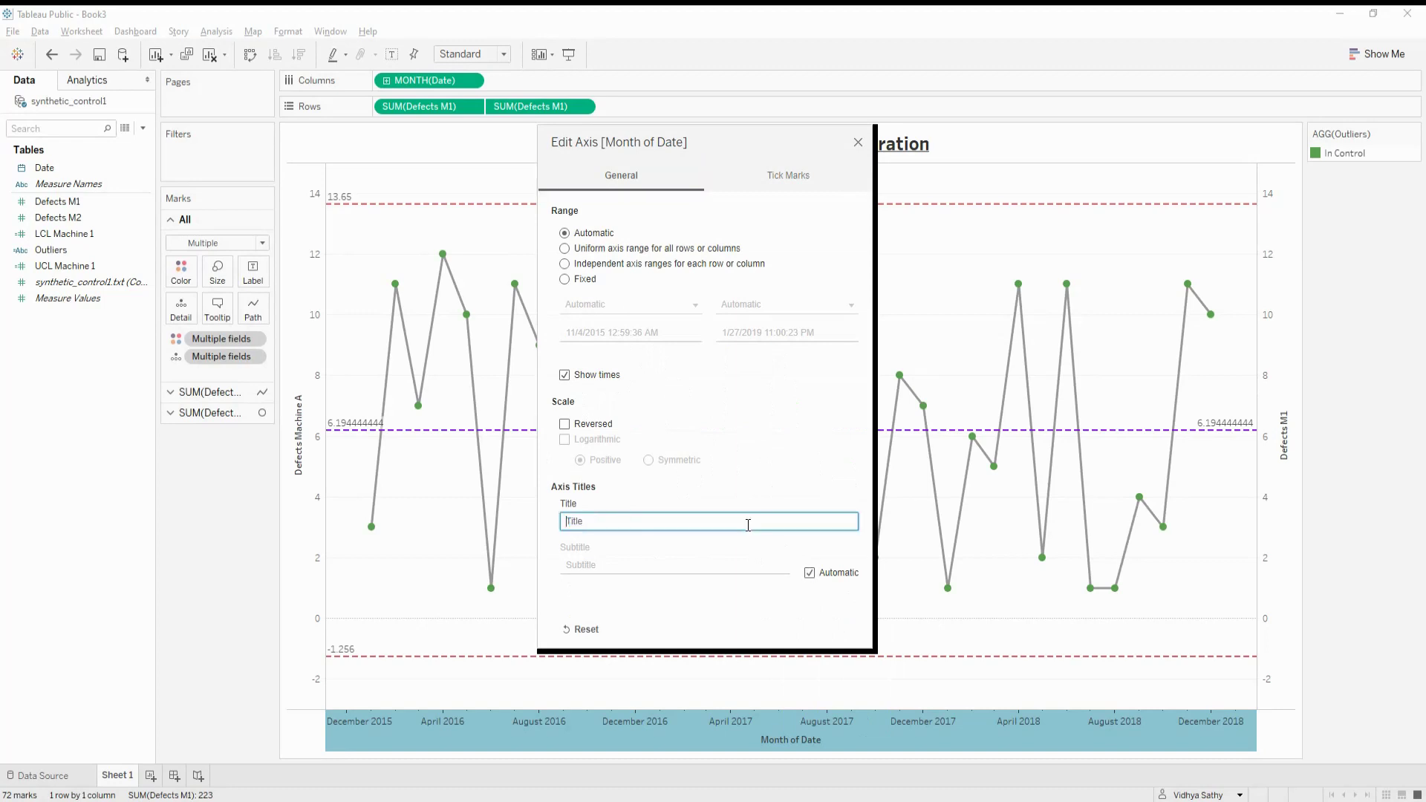
left_click(857, 143)
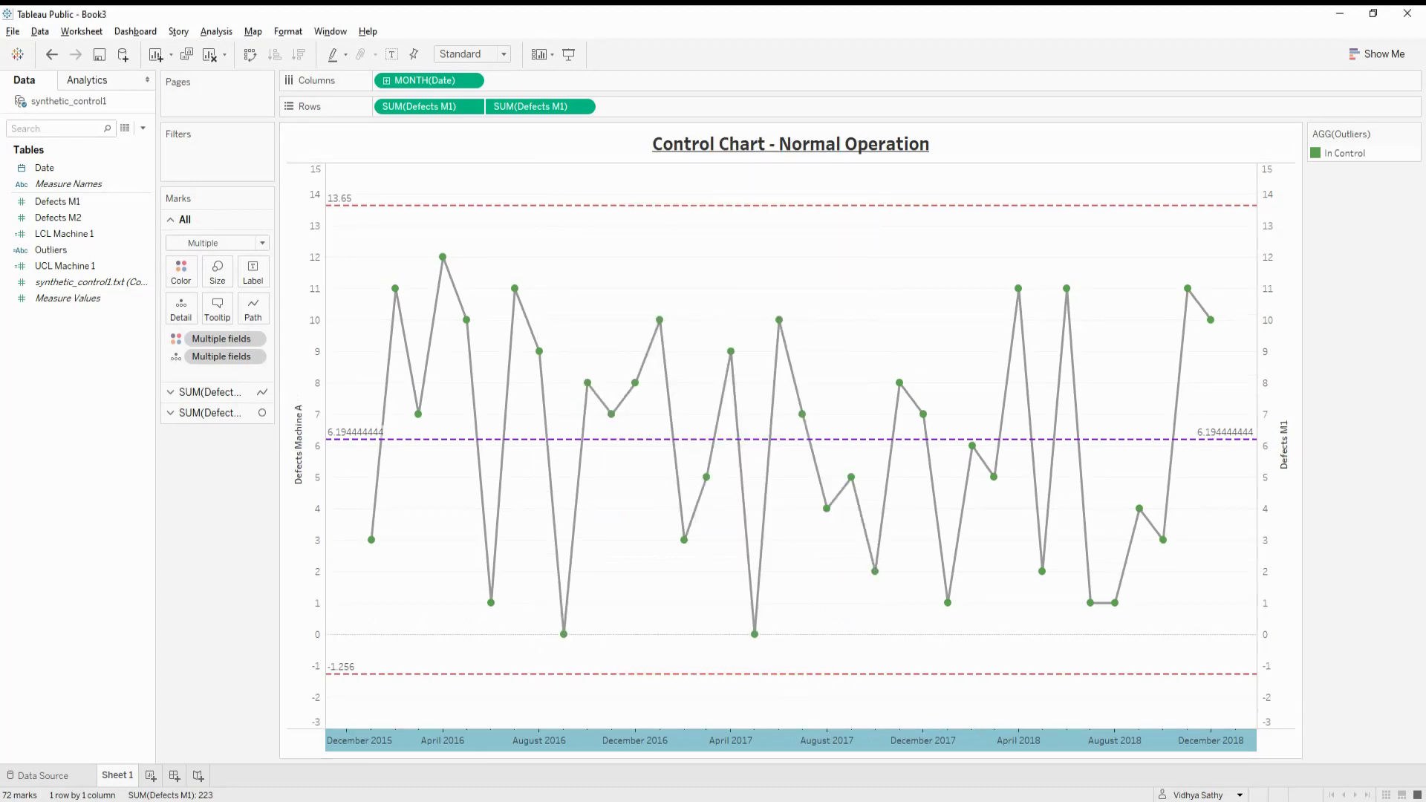
Step: Hide the right-hand Defects M1 axis header, then point out the Defects M1 and Defects M2 fields
right_click(1308, 631)
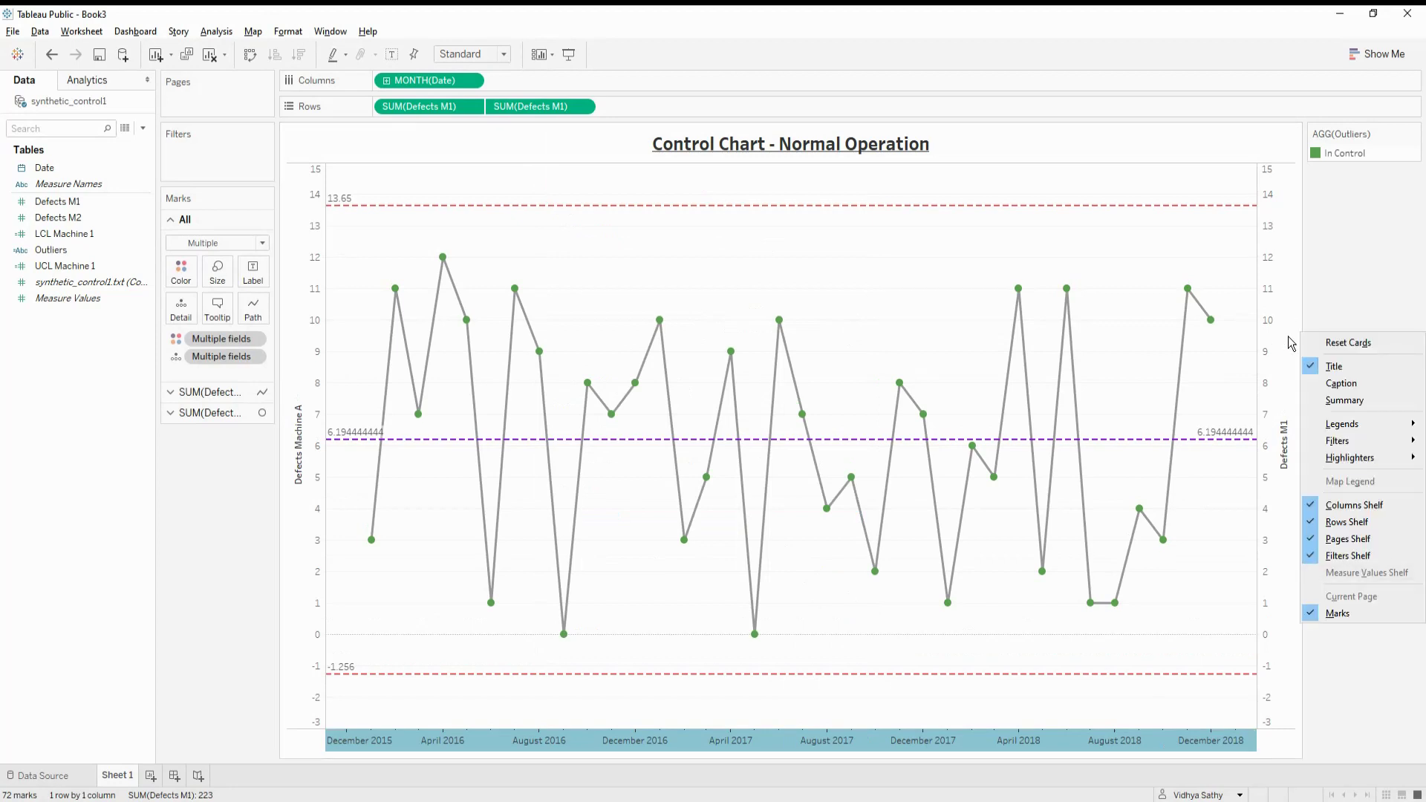
left_click(1285, 312)
right_click(1273, 309)
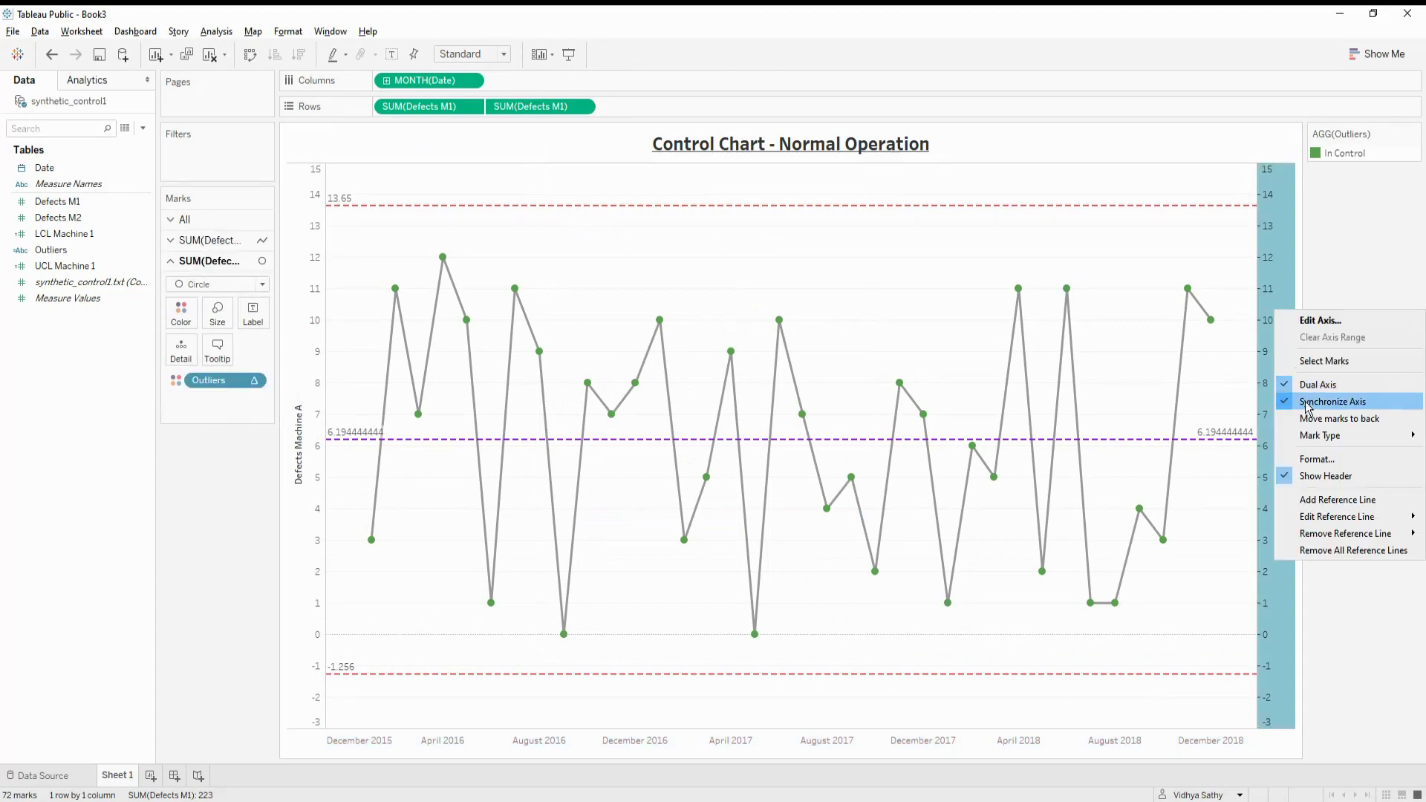
left_click(1317, 479)
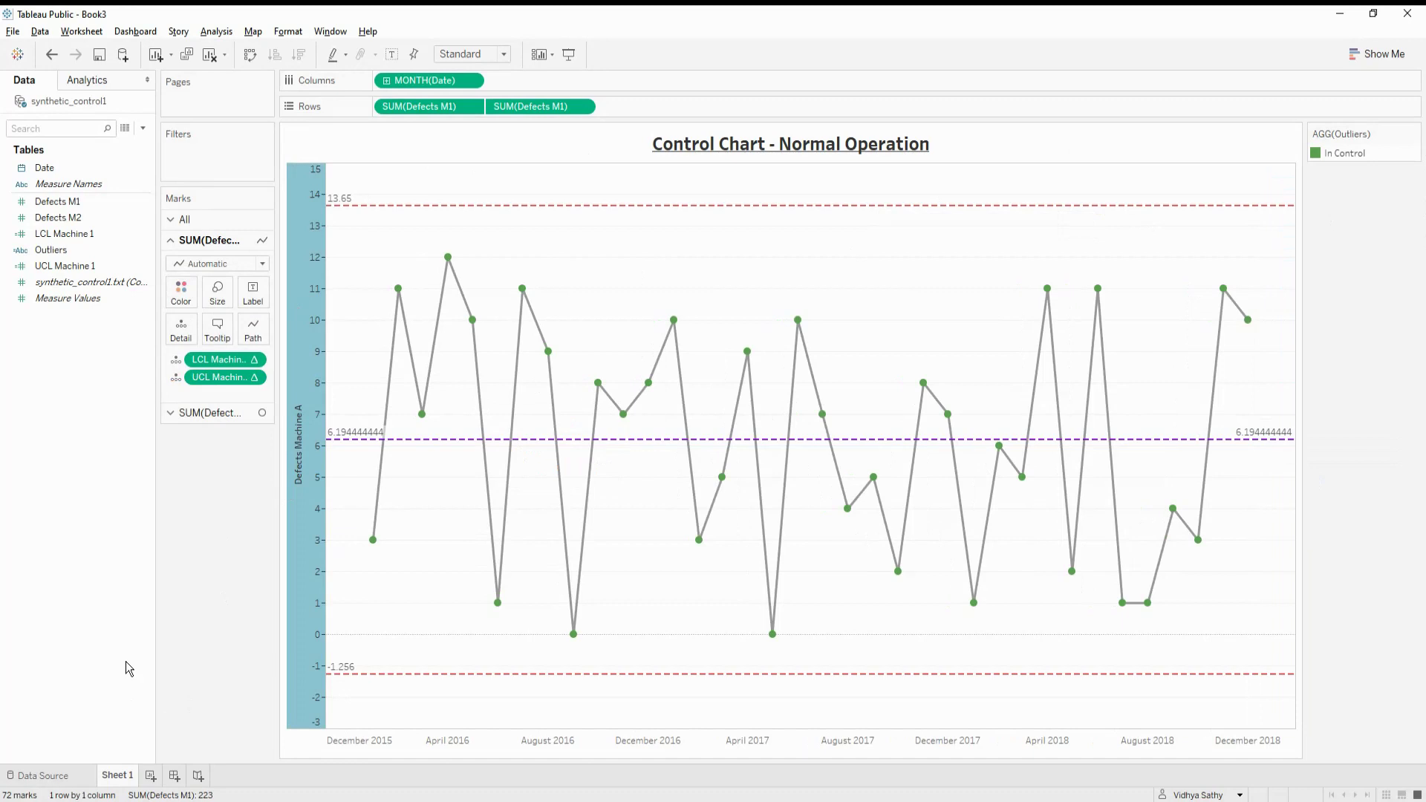
left_click(55, 201)
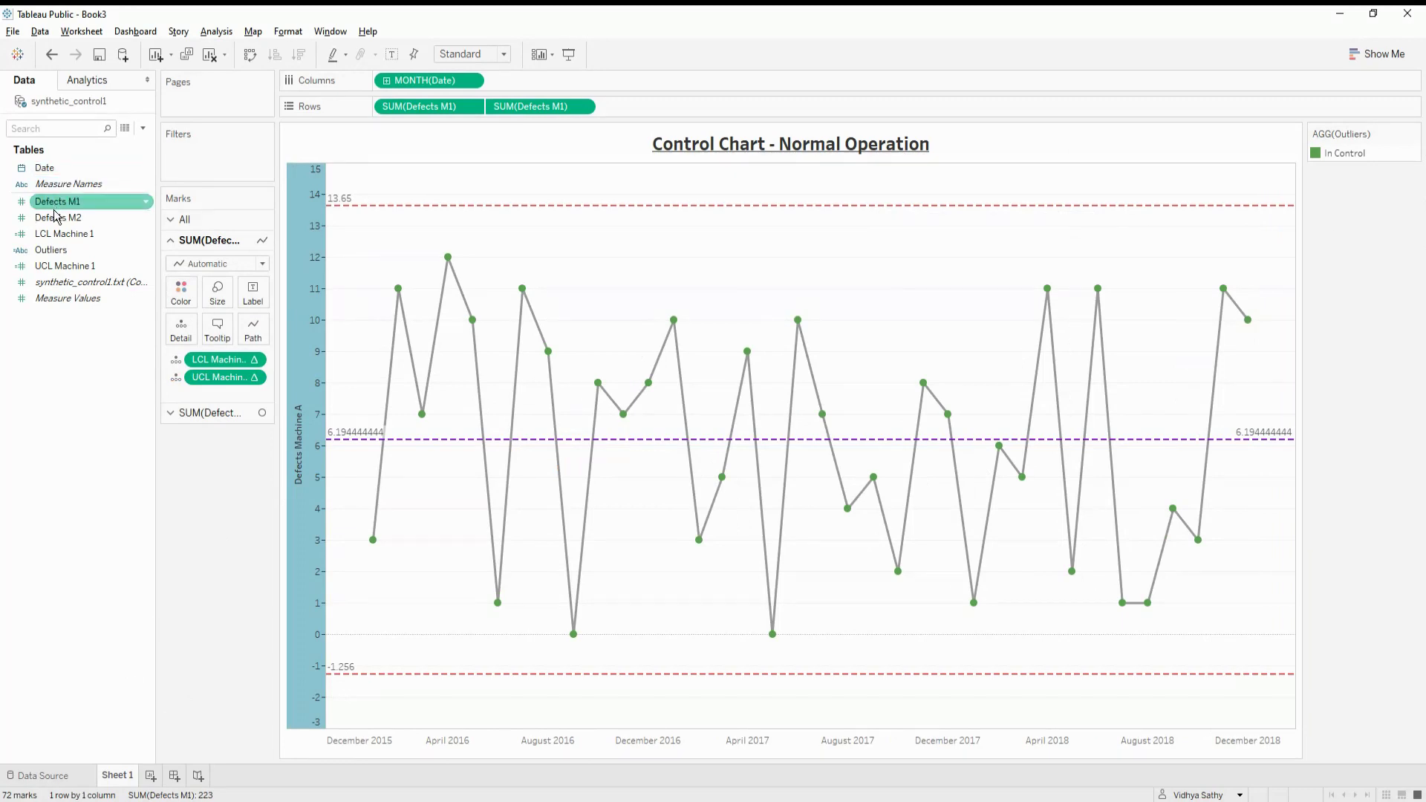
left_click(57, 219)
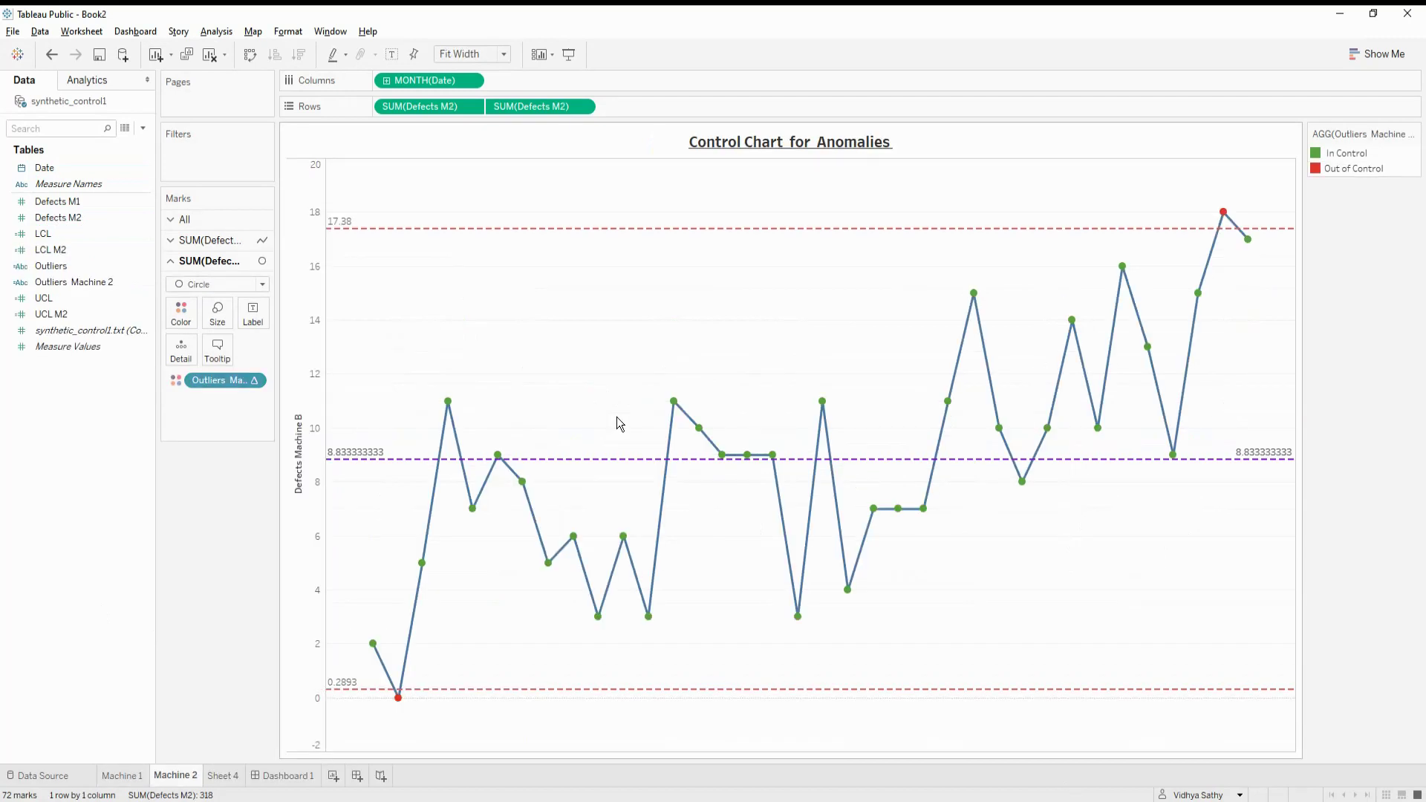
left_click(44, 780)
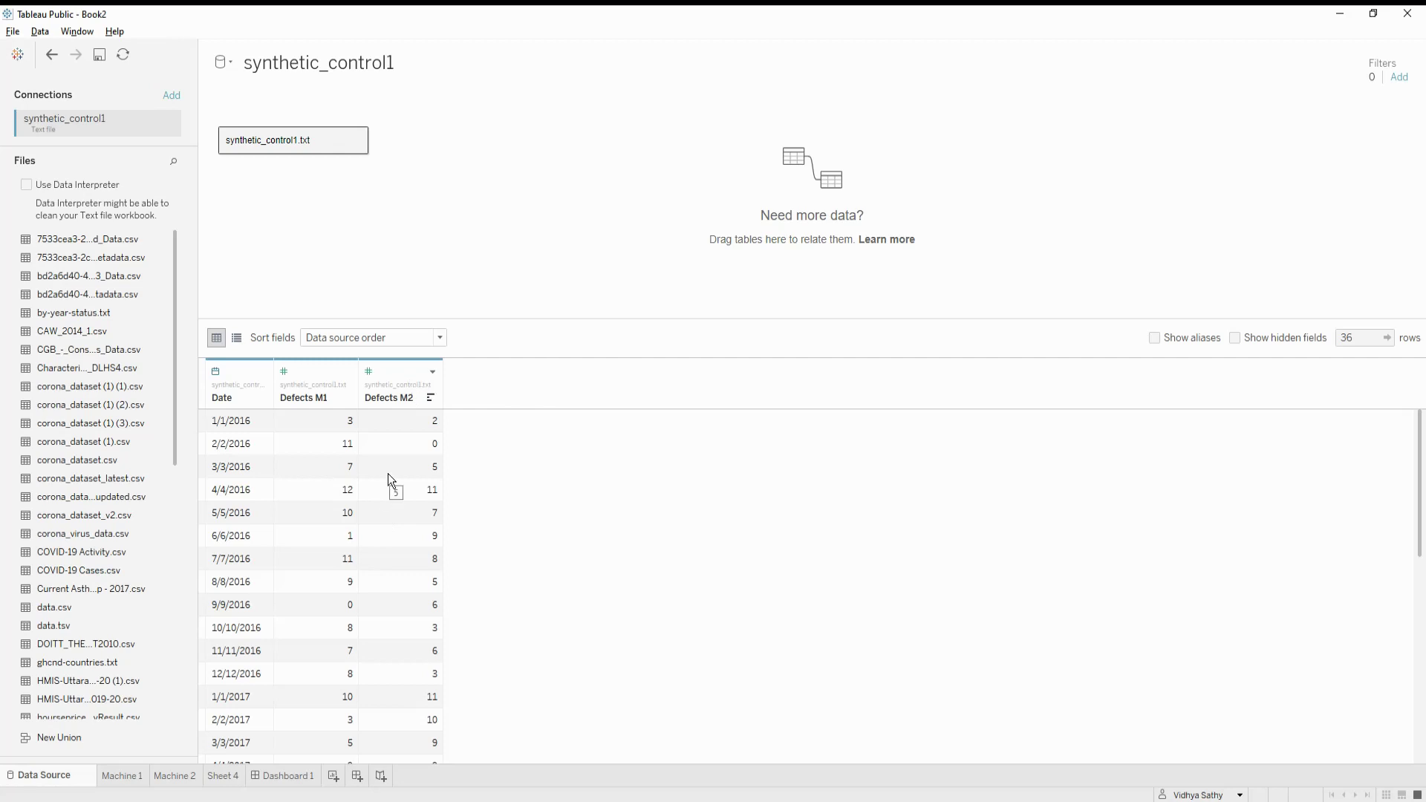
mouse_move(173, 778)
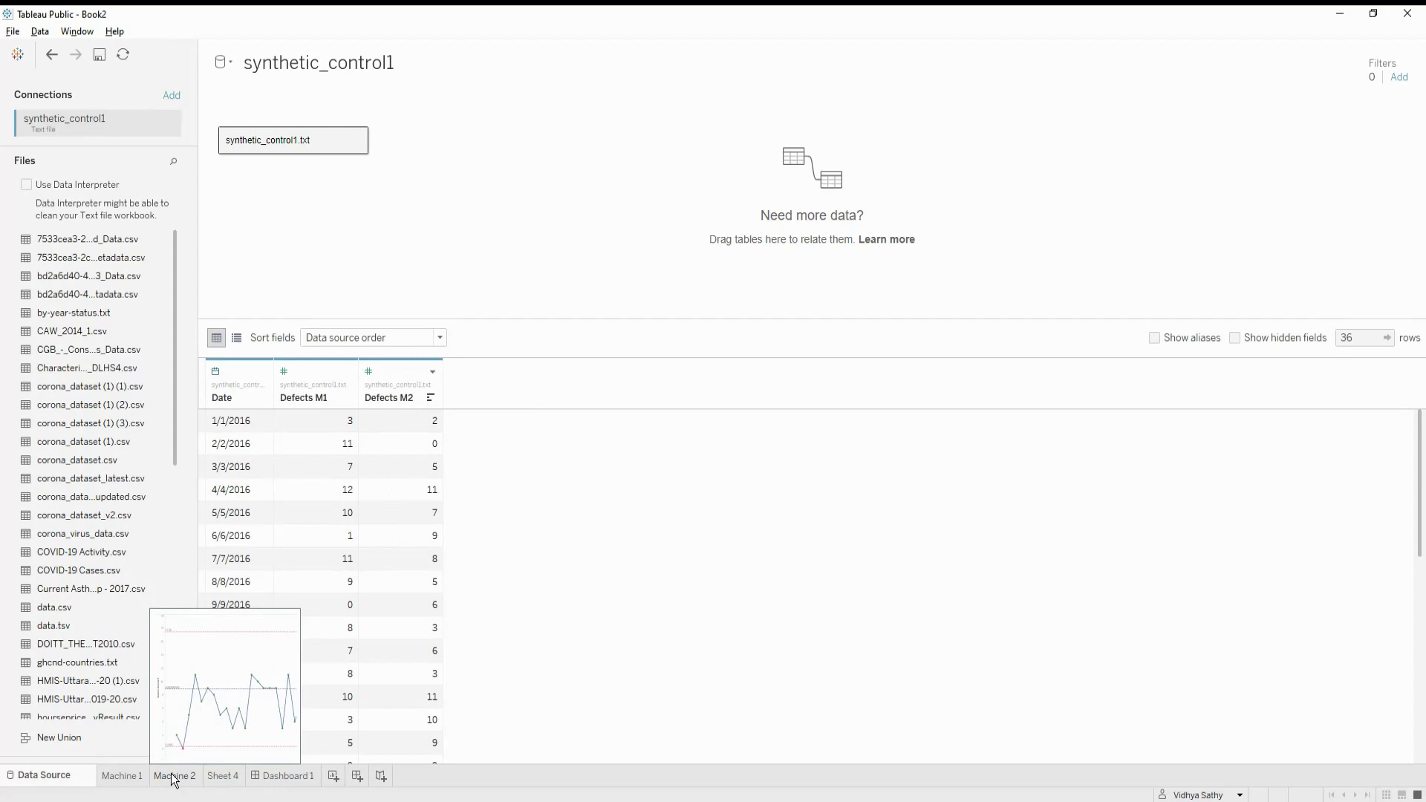
left_click(173, 777)
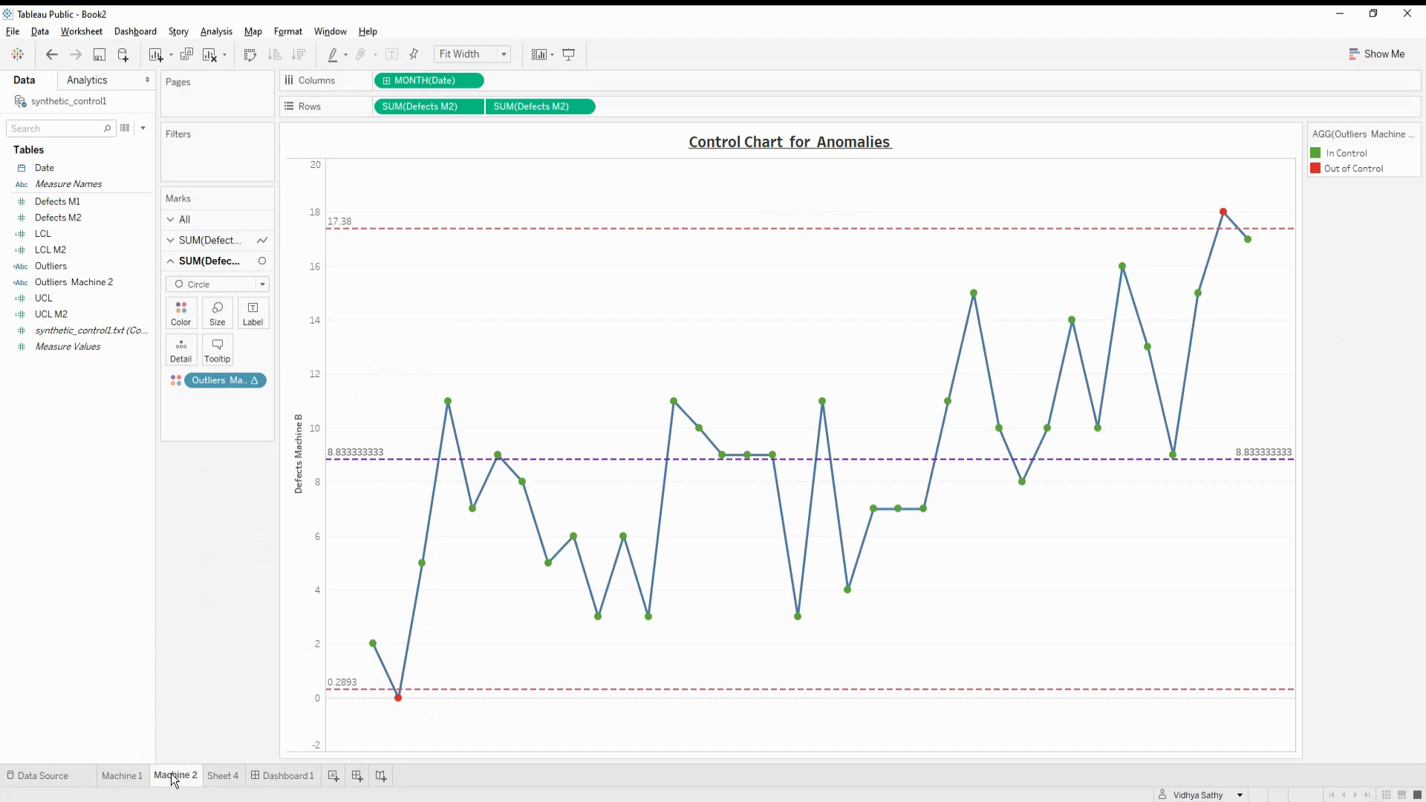
left_click(97, 248)
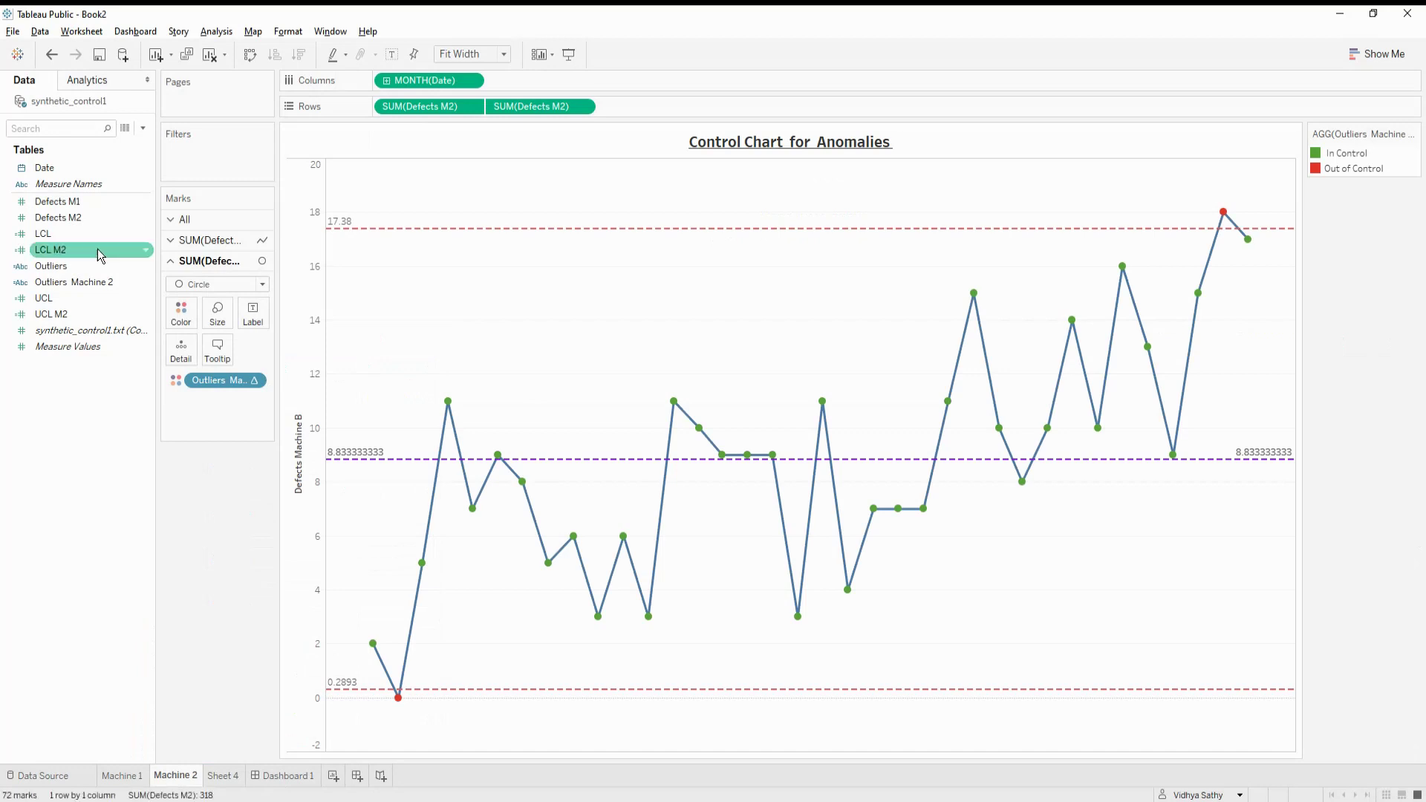
left_click(99, 318)
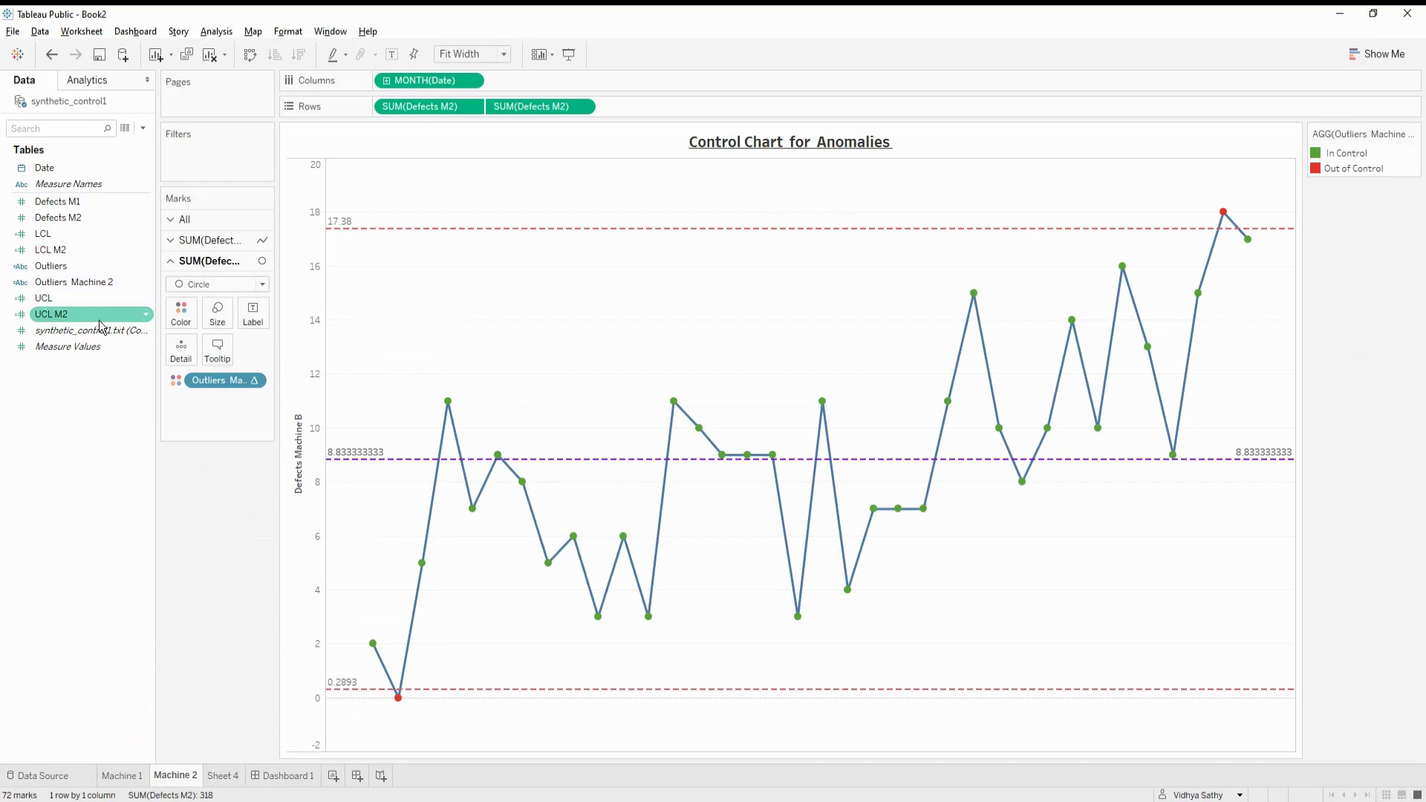
left_click(123, 283)
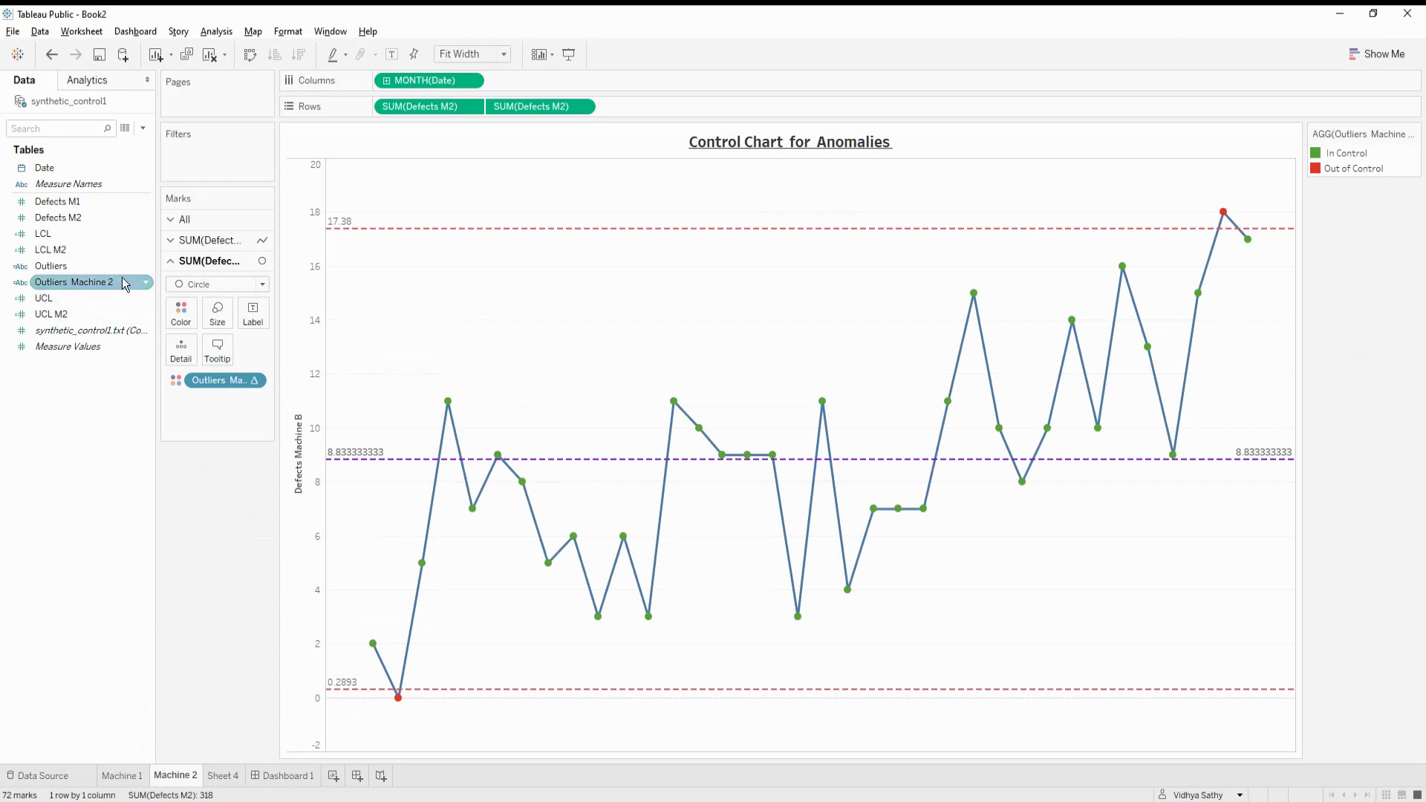
left_click(551, 412)
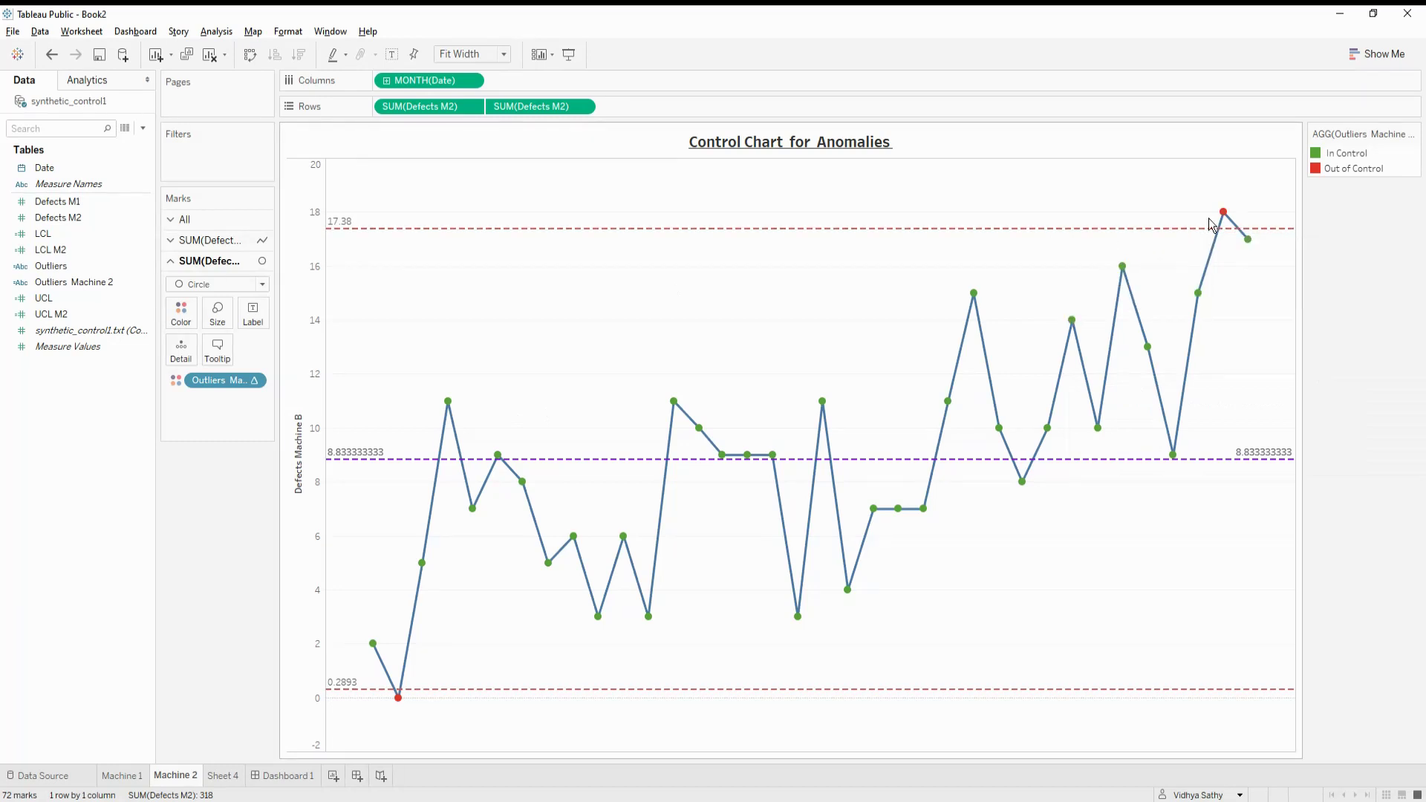
mouse_move(1232, 209)
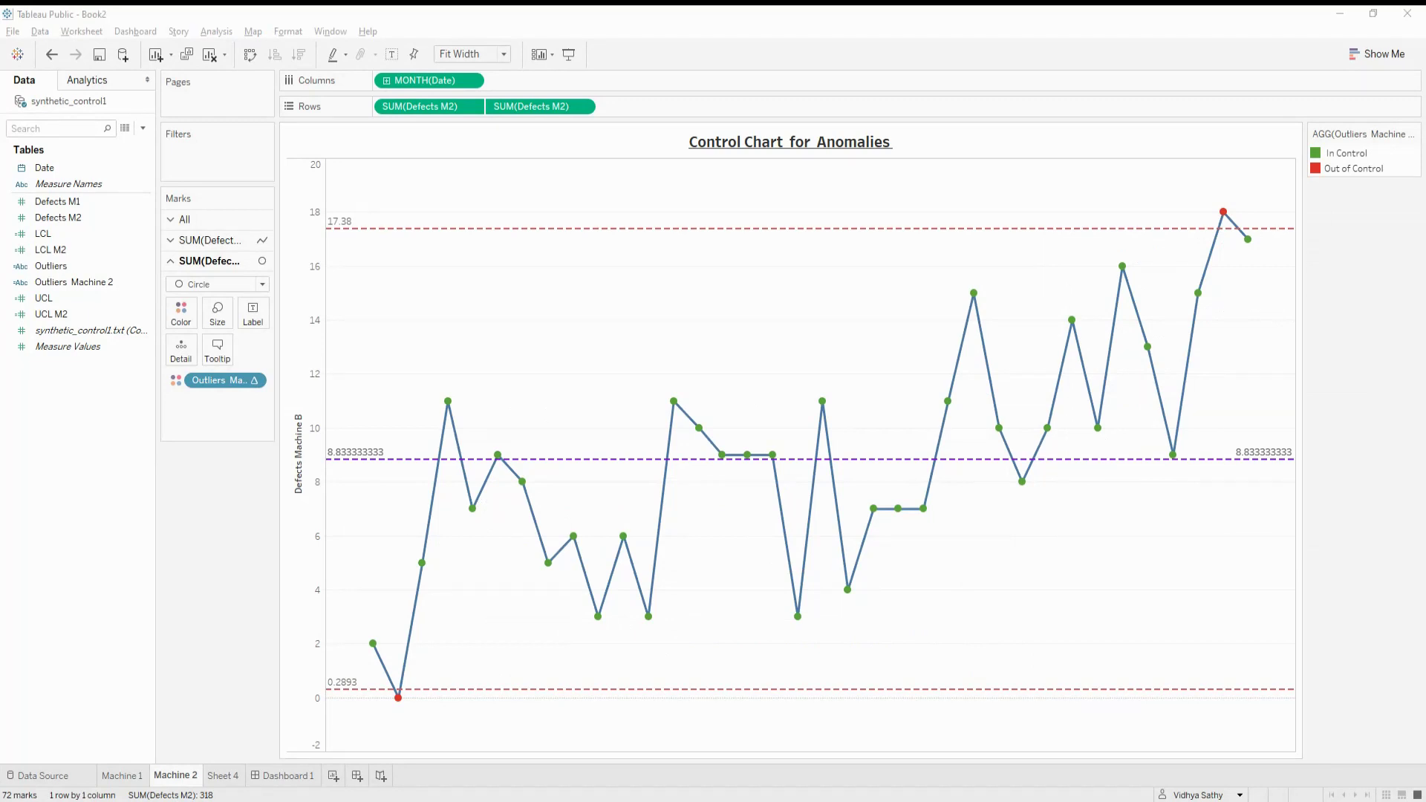
Step: Create a new dashboard and set its size to Automatic
left_click(358, 776)
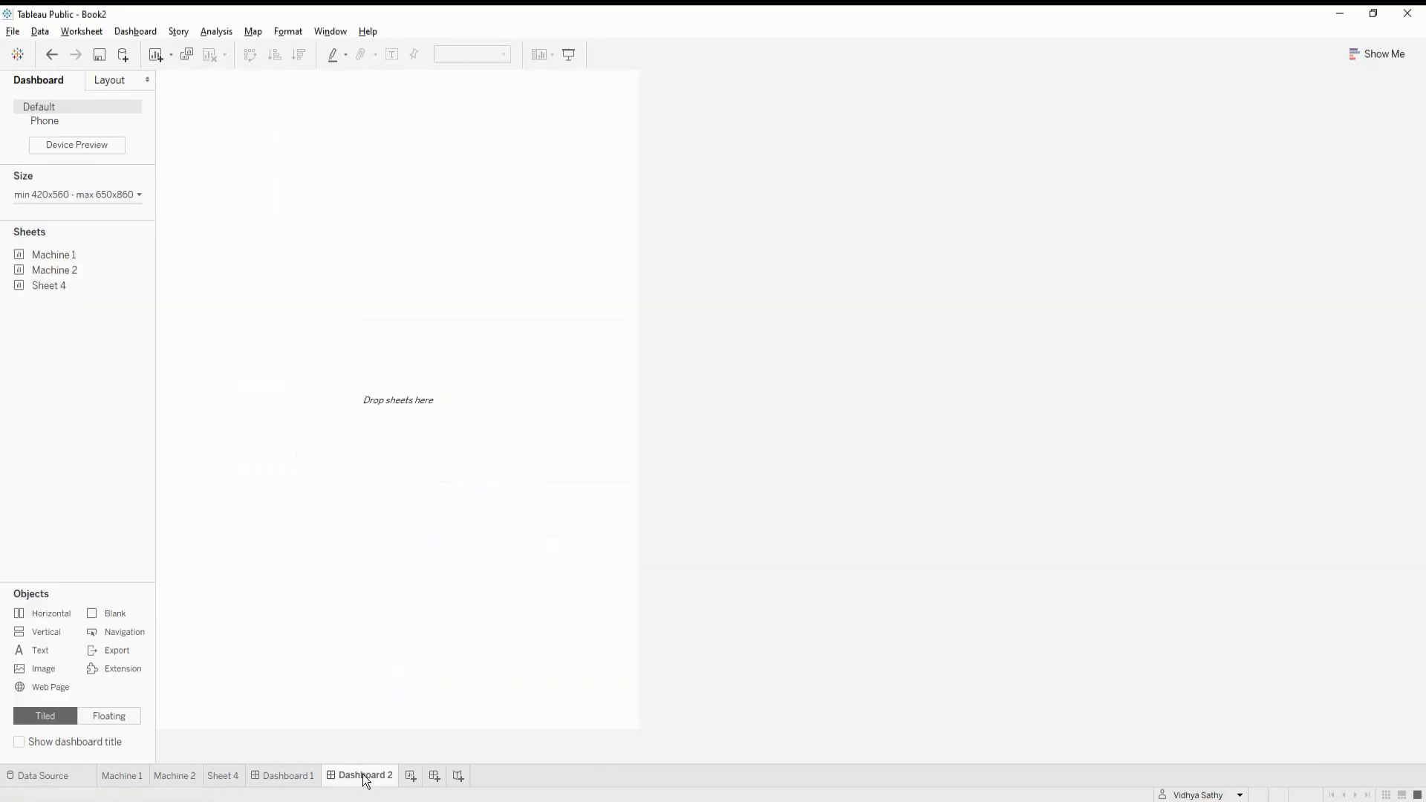
left_click(57, 258)
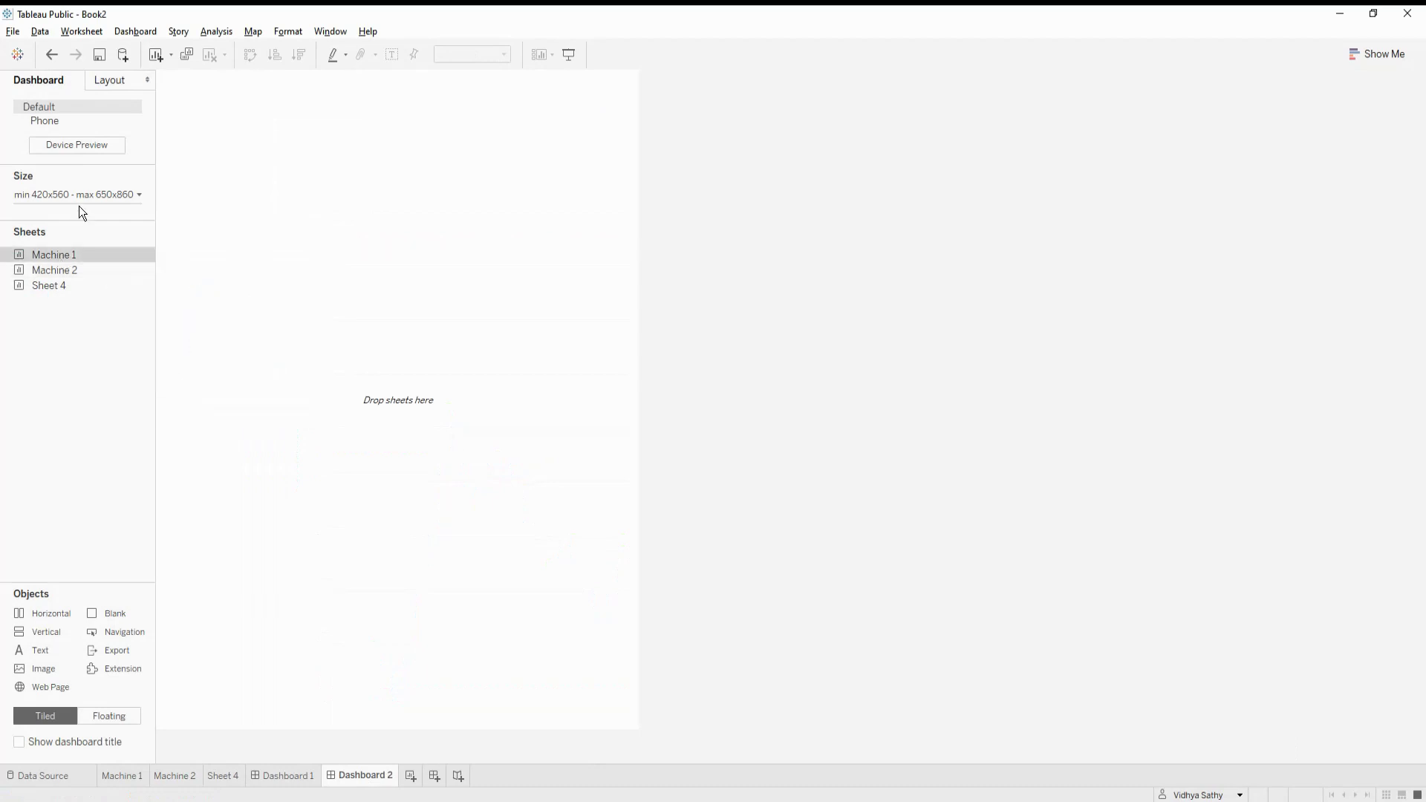
left_click(140, 194)
left_click(153, 221)
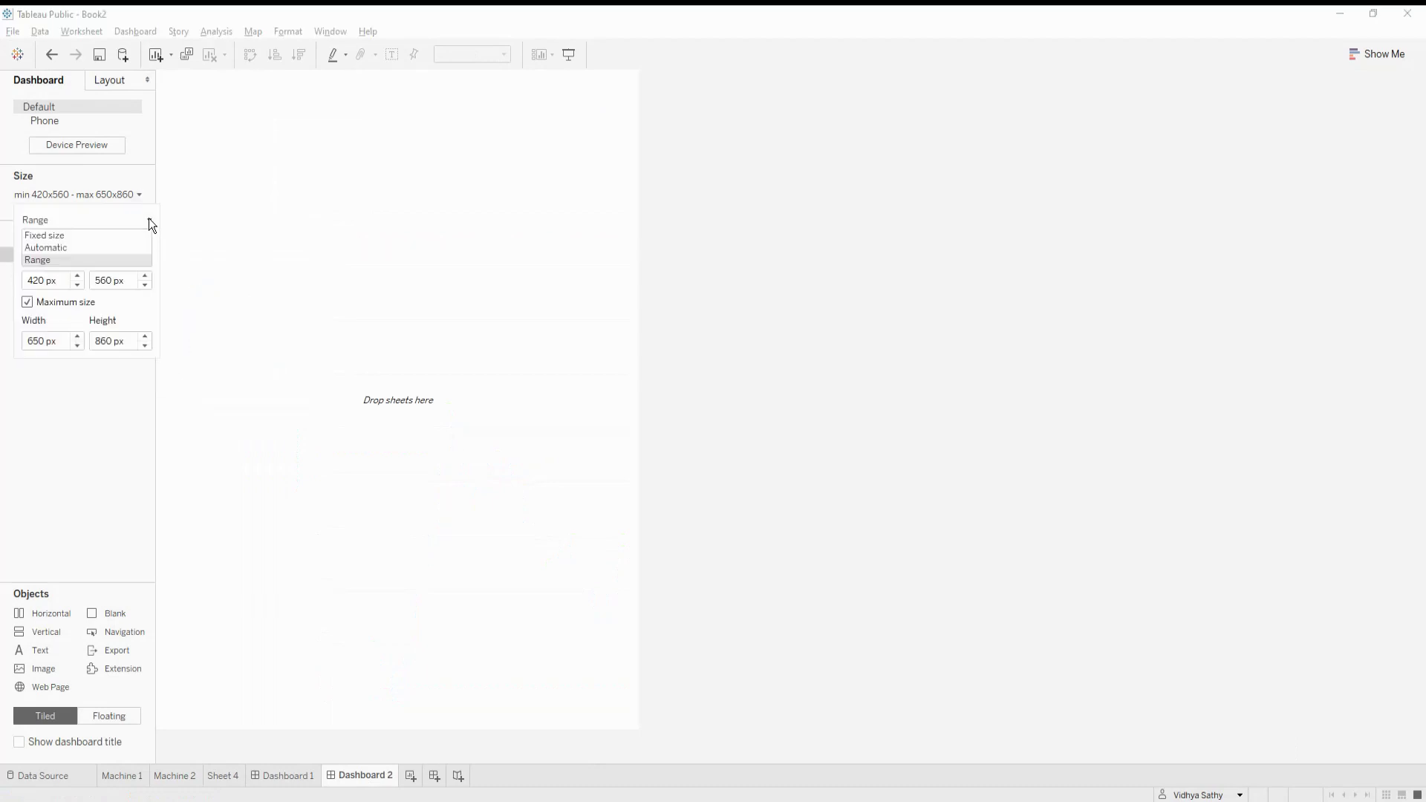
left_click(141, 252)
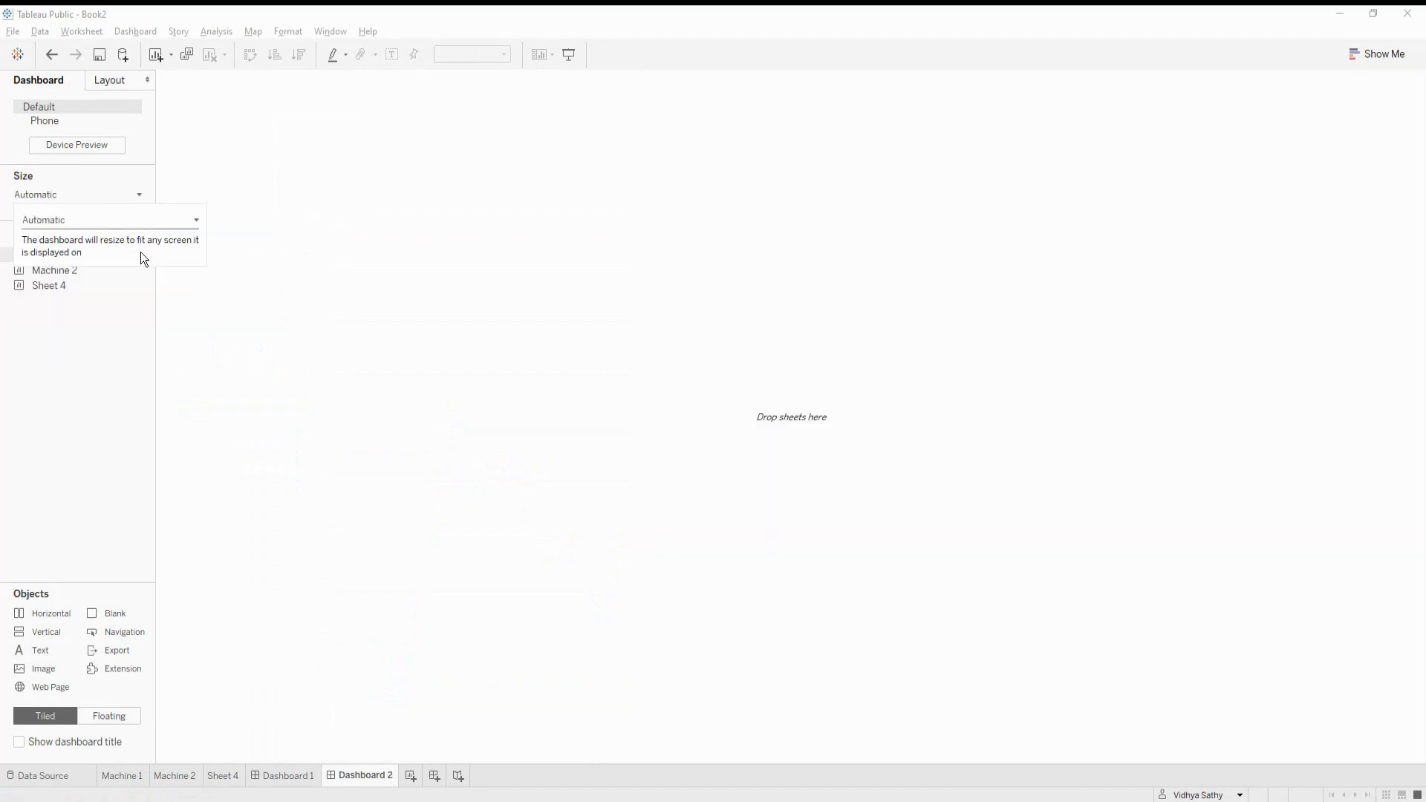
Step: Place the Normal Operation chart and the Machine 2 anomalies chart side by side
mouse_move(69, 257)
left_click_drag(69, 257, 268, 222)
left_click_drag(74, 270, 1245, 231)
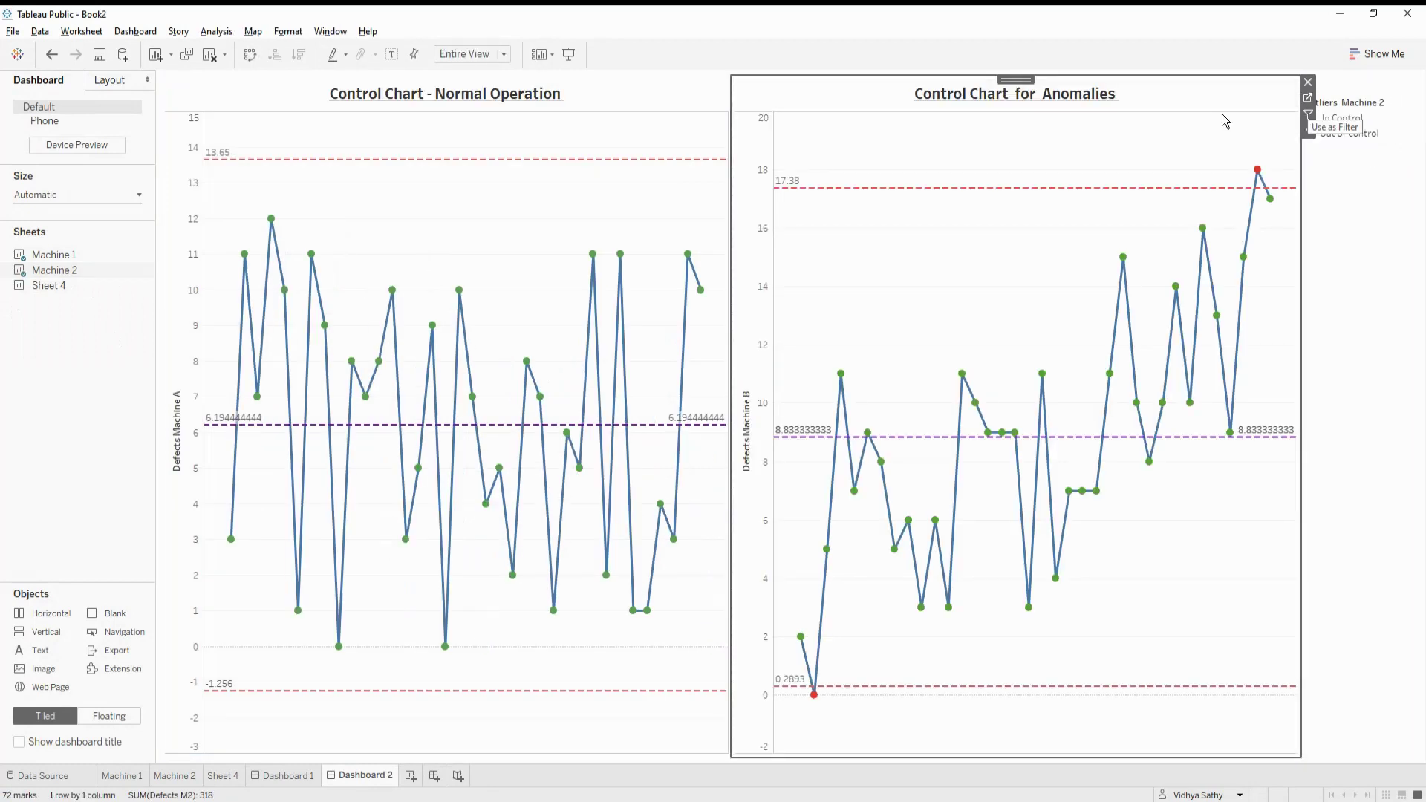
Step: Delete the Machine 2 Outliers legend from the dashboard
left_click(1301, 95)
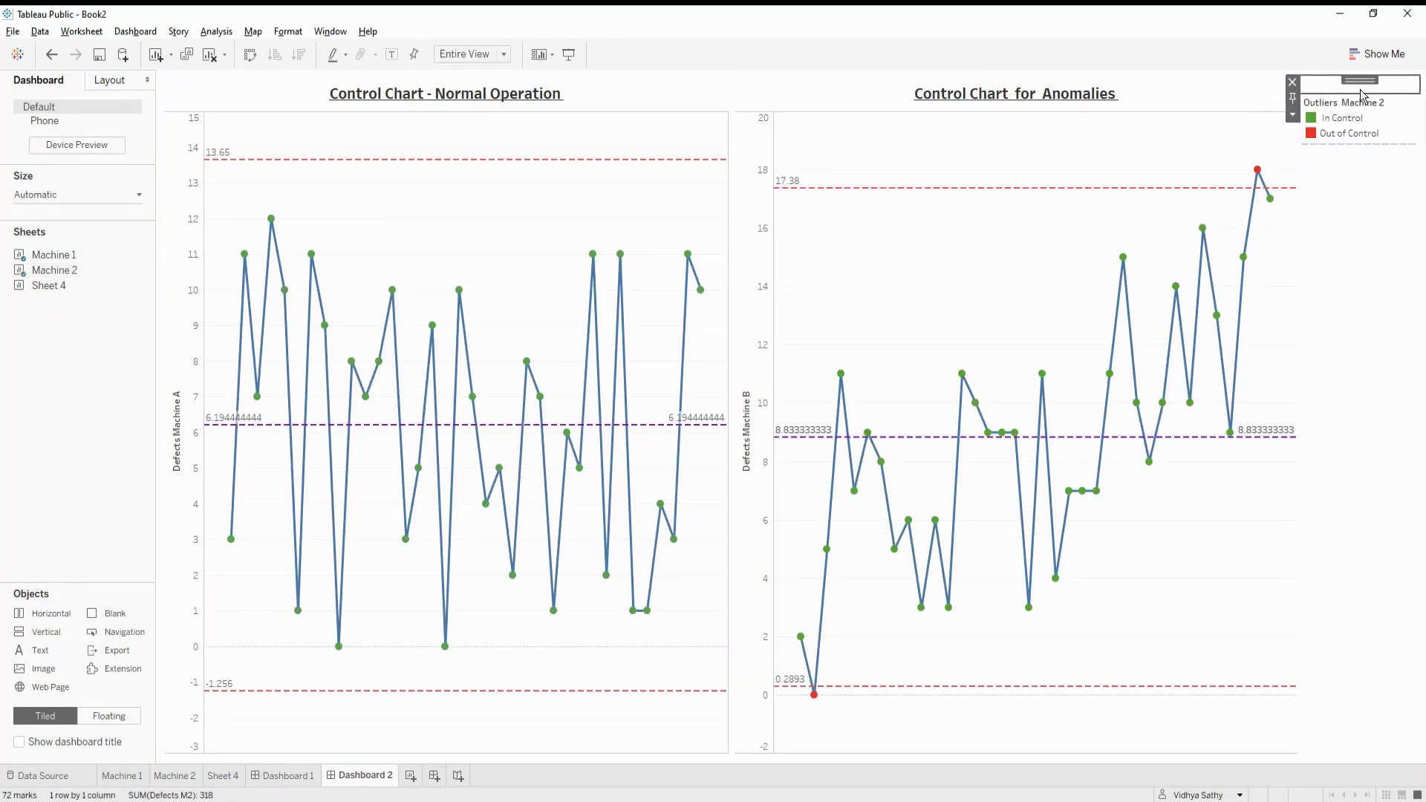
left_click(1298, 96)
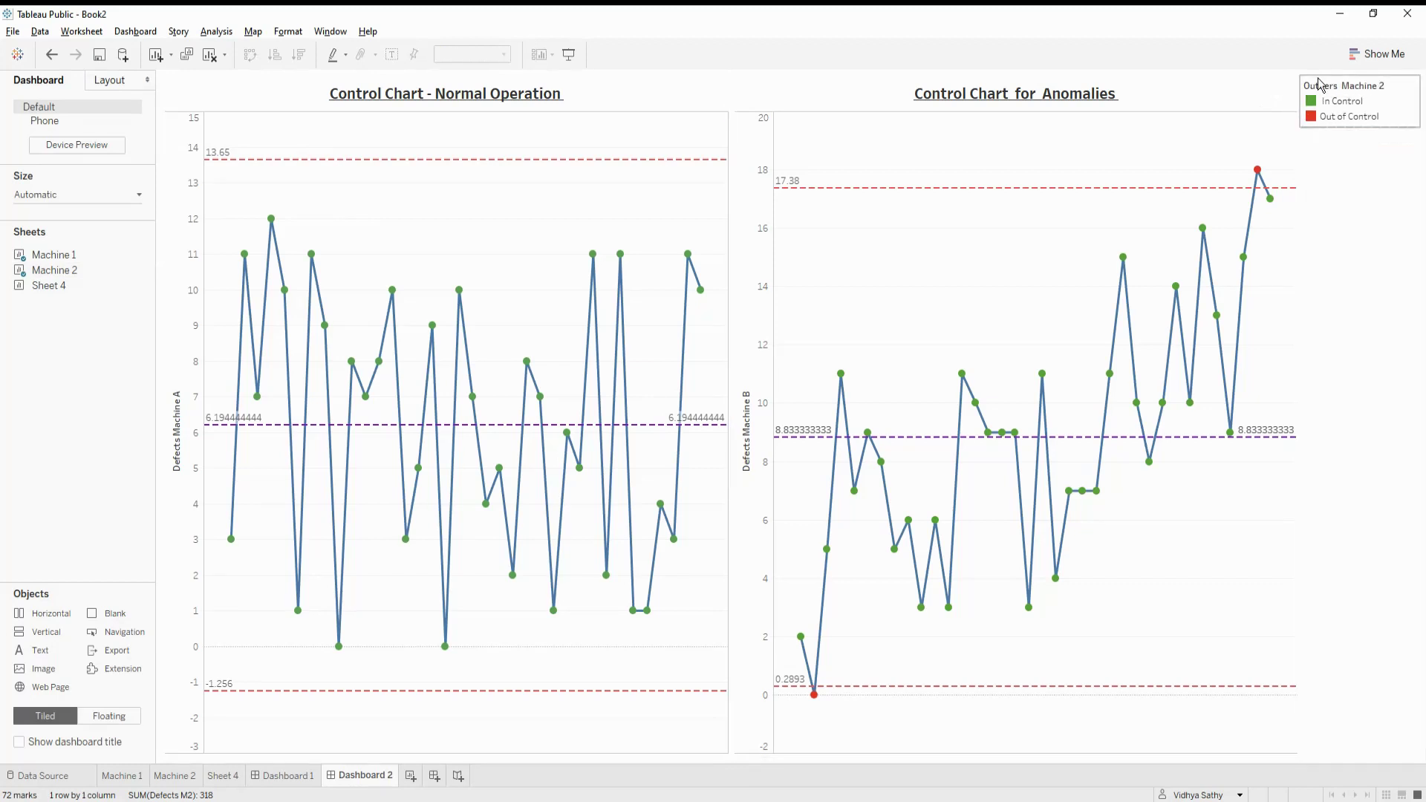
left_click(1289, 85)
key("Delete")
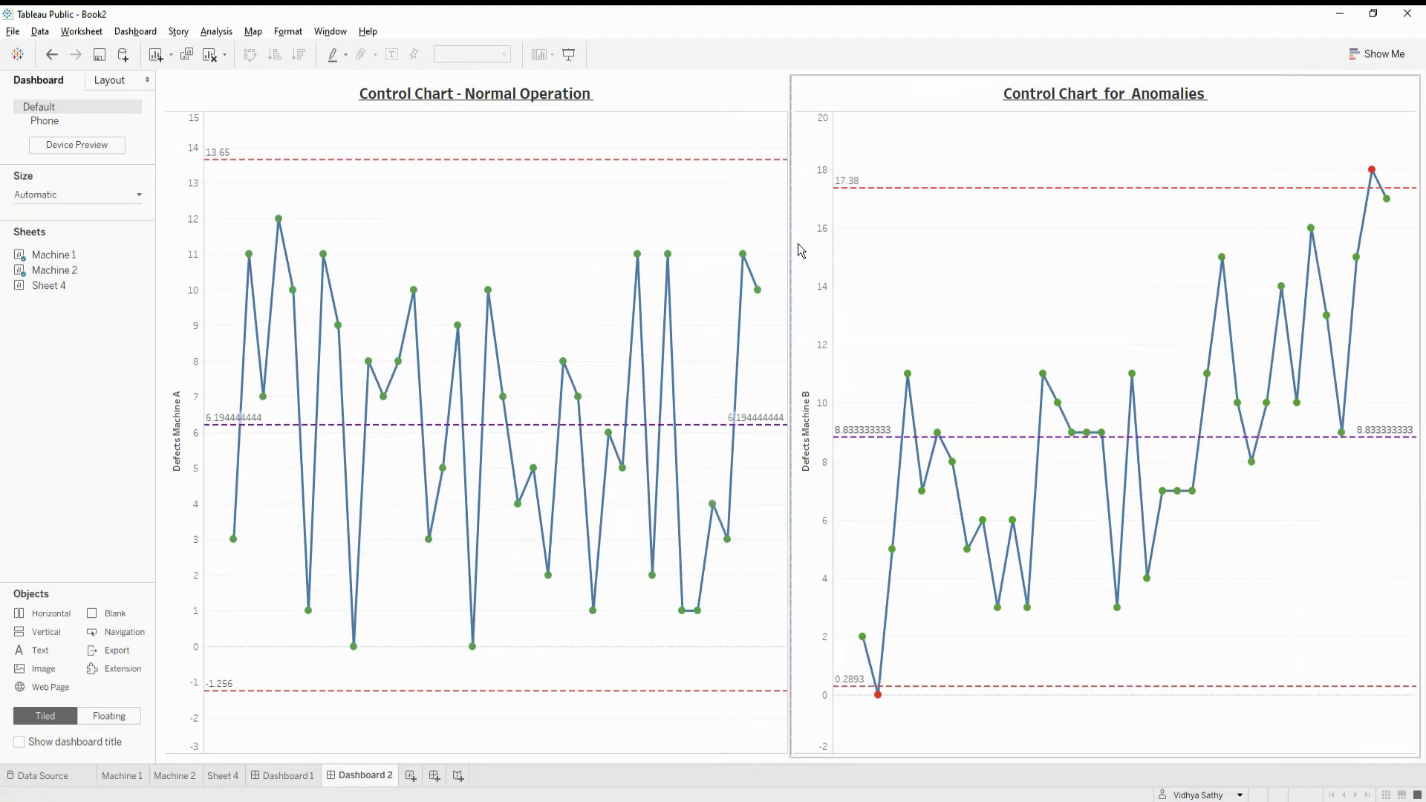
left_click(382, 519)
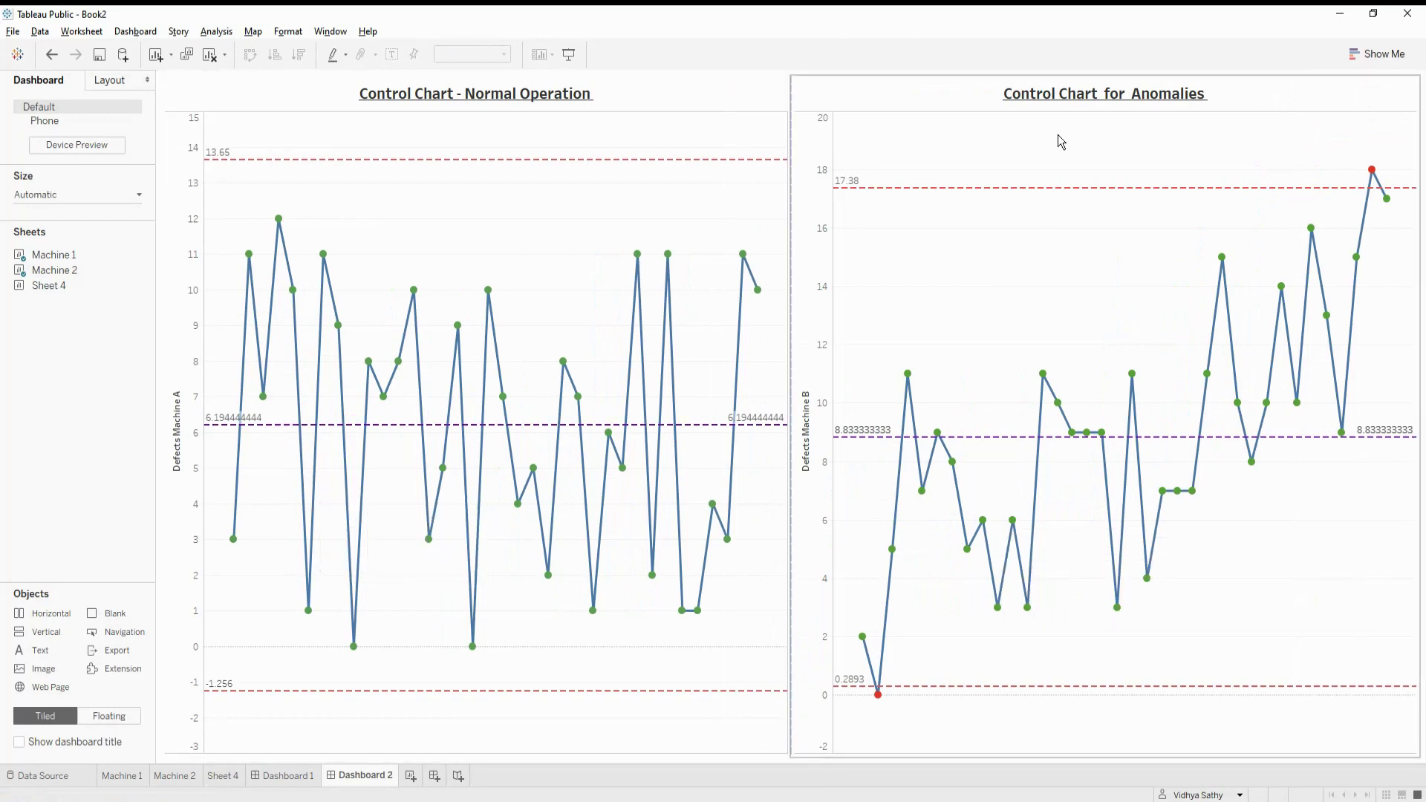